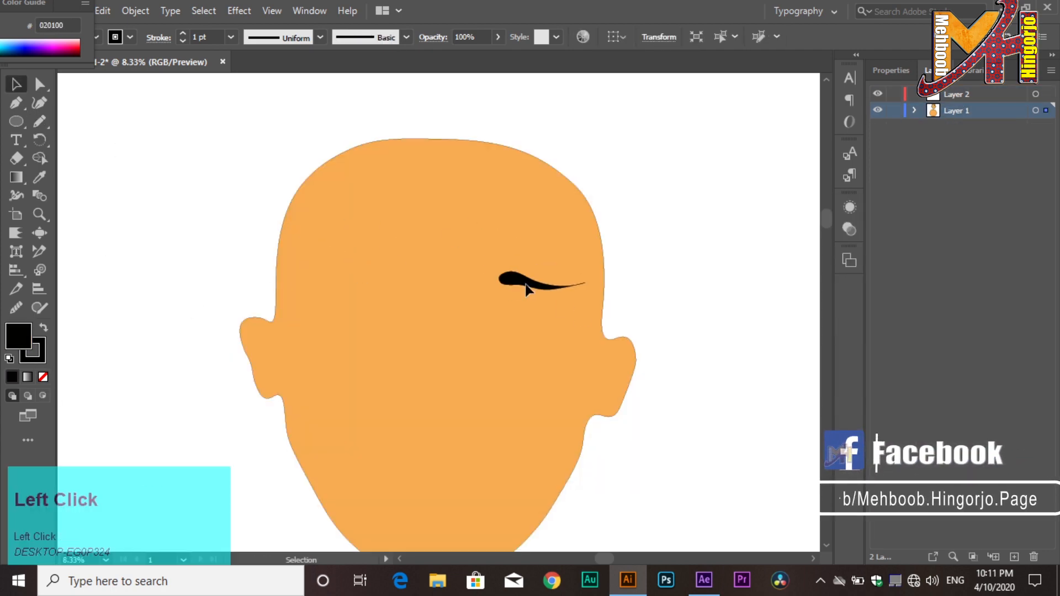
- Duplicate the eyebrow so there is one on each side of the face
{"action": "key", "text": "j"}
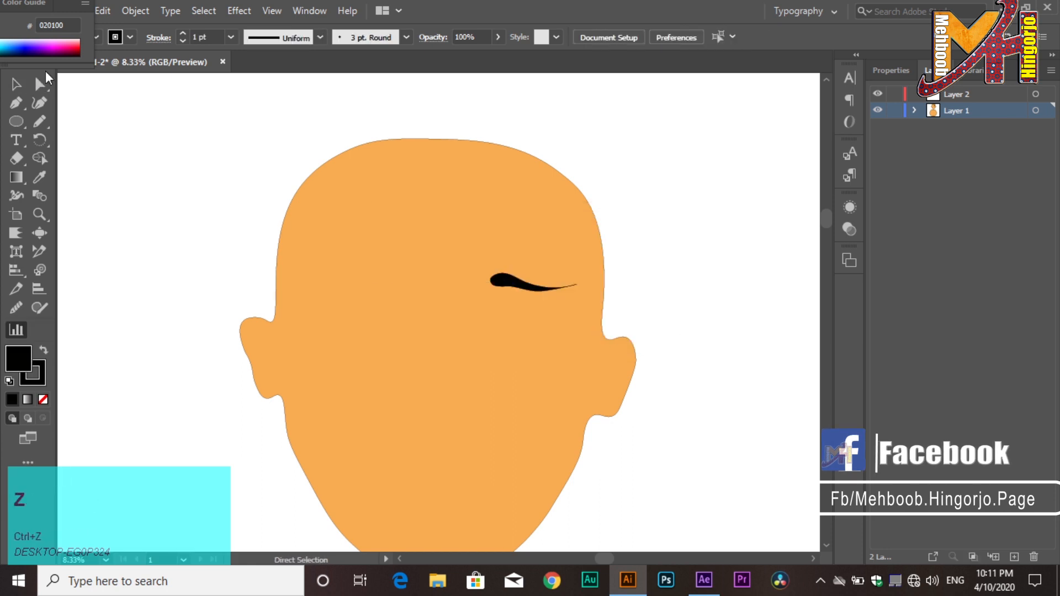
{"action": "left_click_drag", "start_coordinate": [496, 287], "coordinate": [558, 304]}
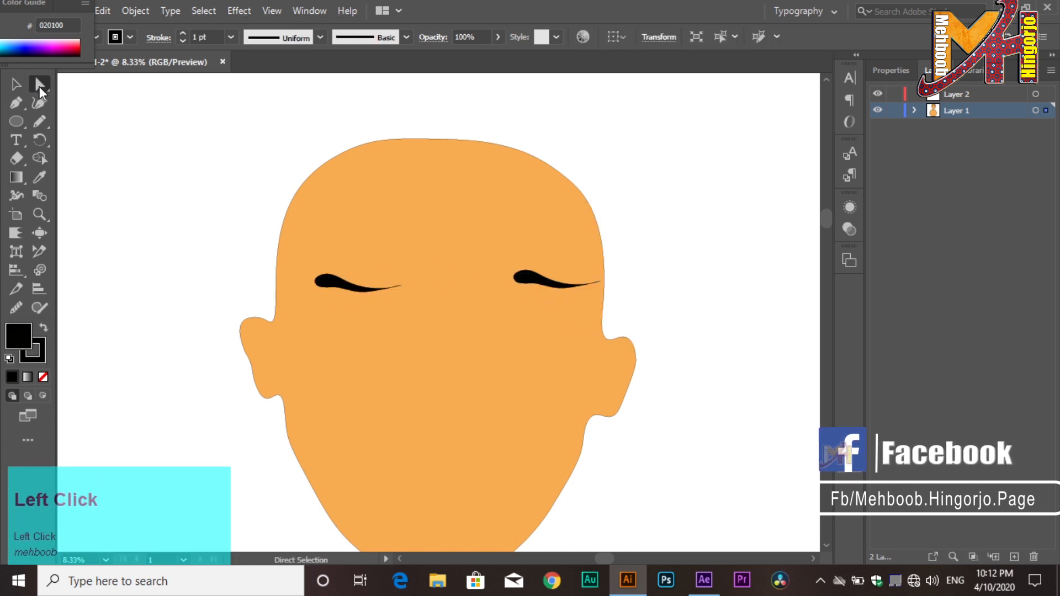
- Mirror the left eyebrow, make both eyebrows thicker, and position them symmetrically on the face
{"action": "left_click", "coordinate": [267, 9]}
{"action": "left_click", "coordinate": [428, 243]}
{"action": "left_click_drag", "start_coordinate": [167, 231], "coordinate": [389, 276]}
{"action": "left_click", "coordinate": [40, 84]}
{"action": "left_click", "coordinate": [272, 11]}
{"action": "left_click", "coordinate": [16, 84]}
{"action": "left_click_drag", "start_coordinate": [383, 279], "coordinate": [381, 294]}
{"action": "left_click", "coordinate": [553, 284]}
{"action": "left_click_drag", "start_coordinate": [557, 289], "coordinate": [522, 290]}
{"action": "left_click", "coordinate": [635, 327]}
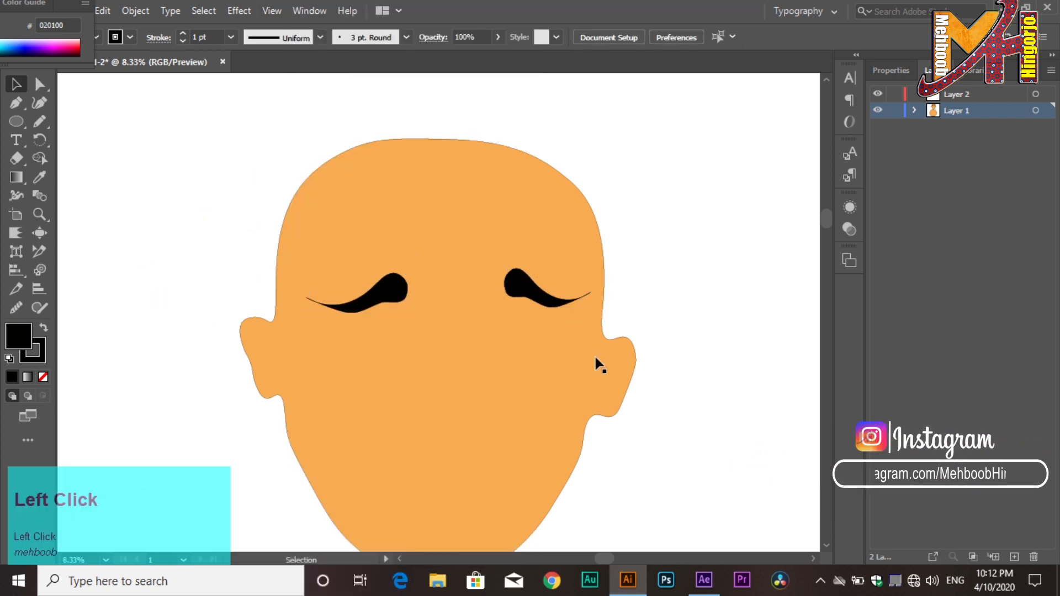
{"action": "scroll", "coordinate": [635, 327], "scroll_direction": "down", "scroll_amount": 3}
{"action": "left_click_drag", "start_coordinate": [382, 201], "coordinate": [376, 193]}
- Draw the almond-shaped outline of the left eye below its eyebrow with the Curvature tool
{"action": "left_click", "coordinate": [40, 103]}
{"action": "left_click", "coordinate": [323, 257]}
{"action": "left_click", "coordinate": [395, 261]}
{"action": "left_click", "coordinate": [410, 244]}
{"action": "left_click", "coordinate": [392, 221]}
{"action": "left_click", "coordinate": [350, 221]}
{"action": "left_click", "coordinate": [324, 232]}
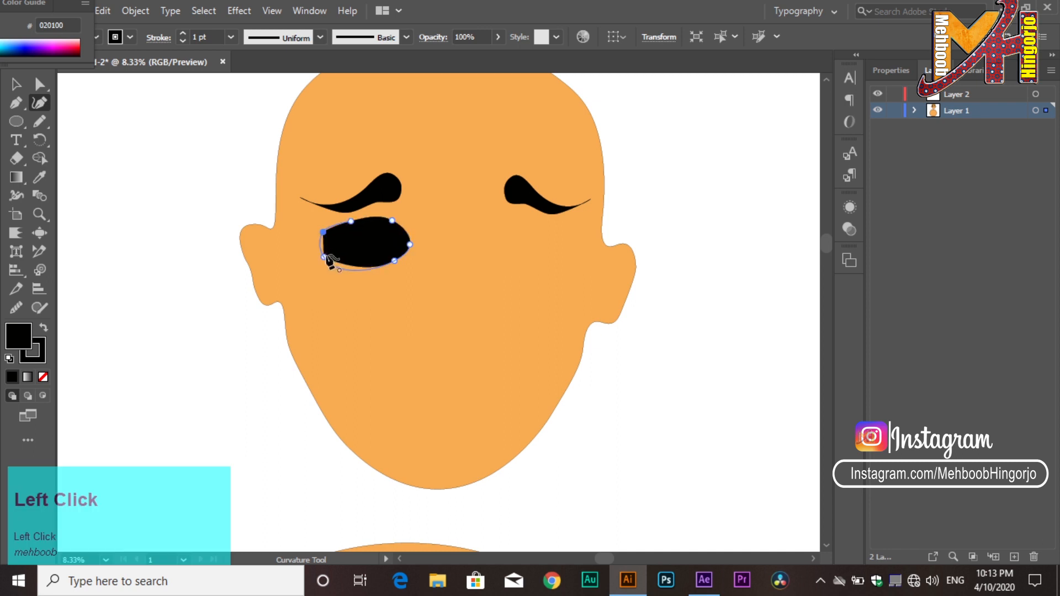
- Fill the eye shape with off-white F9F5F2 and copy it below the right eyebrow
{"action": "double_click", "coordinate": [23, 333]}
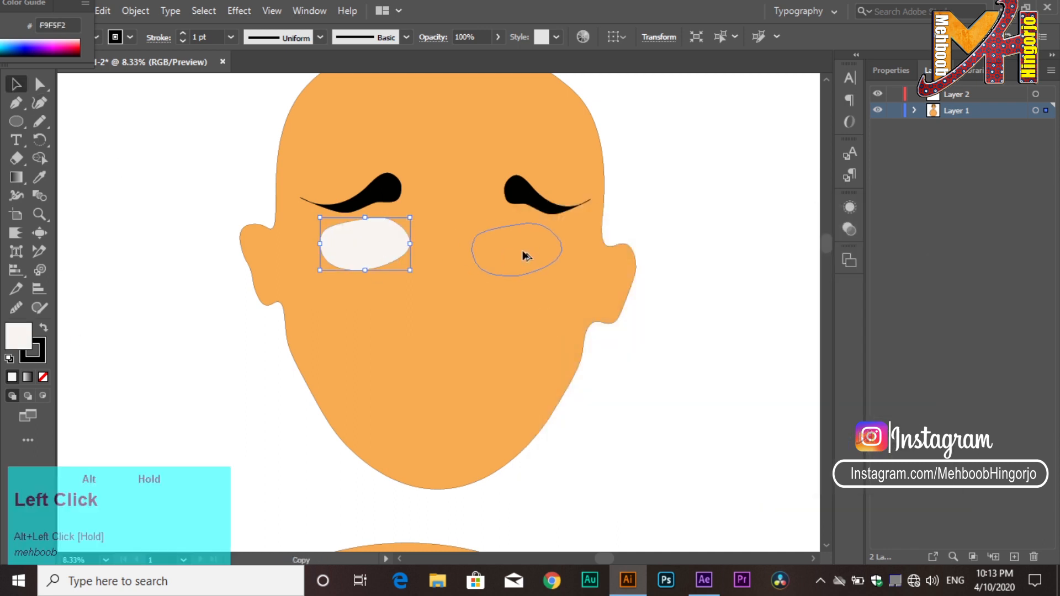
{"action": "left_click_drag", "start_coordinate": [525, 256], "coordinate": [524, 252]}
{"action": "left_click", "coordinate": [702, 193]}
- Remove Layer 2 and expand the contents of Layer 1
{"action": "left_click", "coordinate": [961, 95]}
{"action": "left_click", "coordinate": [878, 95]}
{"action": "left_click", "coordinate": [924, 112]}
{"action": "left_click", "coordinate": [915, 111]}
{"action": "left_click", "coordinate": [974, 98]}
{"action": "left_click", "coordinate": [961, 387]}
- Draw a circular pupil filled with near-black 020100 in the left eye and copy it into the right eye
{"action": "left_click", "coordinate": [17, 121]}
{"action": "double_click", "coordinate": [22, 336]}
{"action": "left_click", "coordinate": [712, 454]}
{"action": "left_click", "coordinate": [903, 240]}
{"action": "left_click_drag", "start_coordinate": [354, 233], "coordinate": [394, 270]}
{"action": "left_click", "coordinate": [40, 84]}
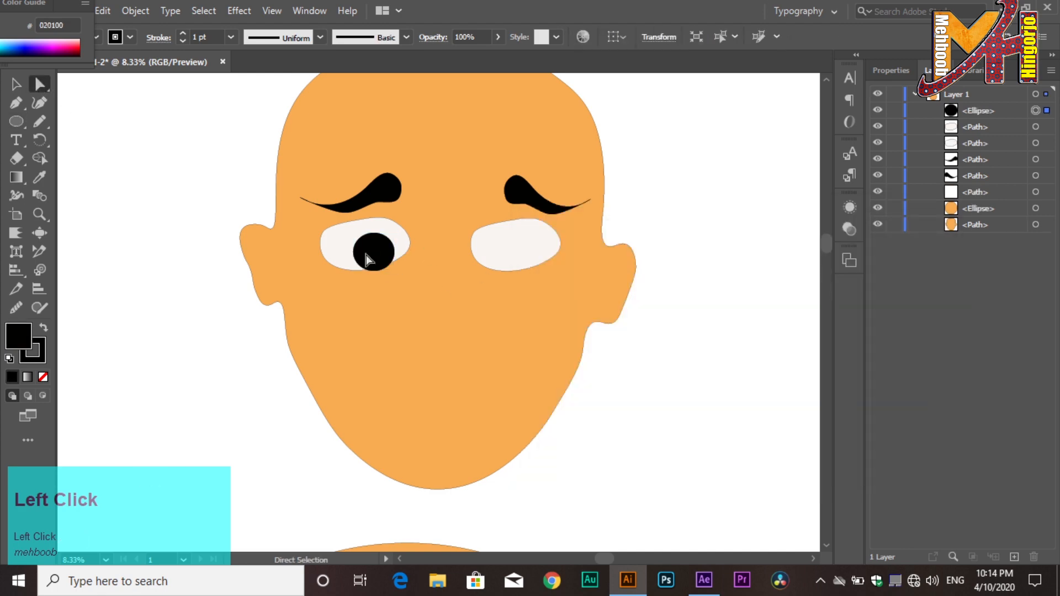
{"action": "left_click_drag", "start_coordinate": [525, 253], "coordinate": [525, 252]}
- Try several freehand mouth strokes on the lower face and undo each one
{"action": "left_click", "coordinate": [40, 122]}
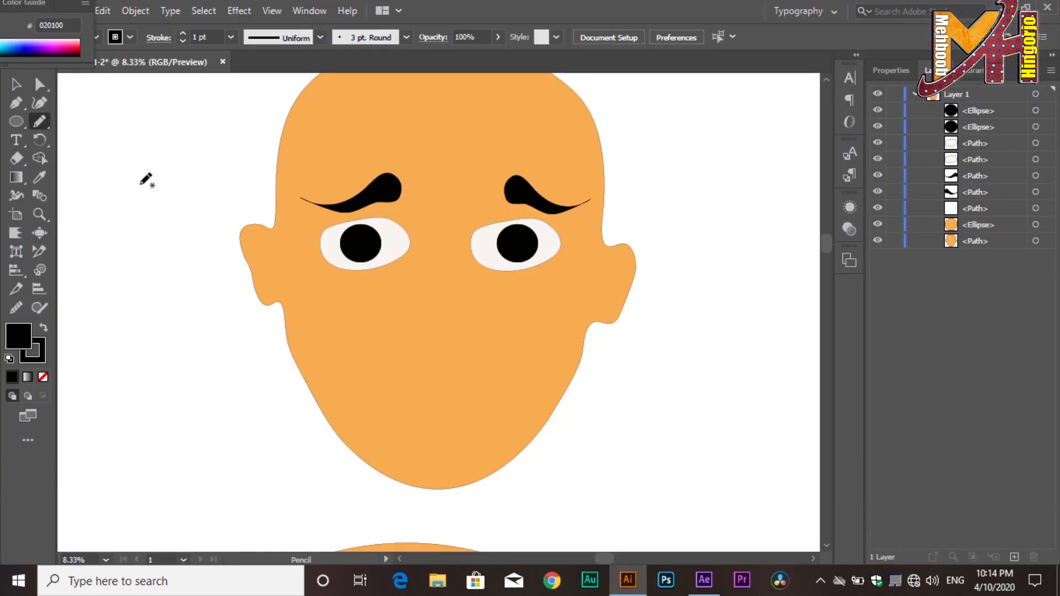
{"action": "left_click_drag", "start_coordinate": [39, 121], "coordinate": [138, 124]}
{"action": "left_click_drag", "start_coordinate": [393, 348], "coordinate": [490, 349]}
{"action": "key", "text": "ctrl+z"}
{"action": "left_click_drag", "start_coordinate": [386, 348], "coordinate": [476, 355]}
{"action": "key", "text": "ctrl+z"}
{"action": "left_click", "coordinate": [396, 38]}
{"action": "left_click_drag", "start_coordinate": [367, 354], "coordinate": [492, 359]}
{"action": "key", "text": "ctrl+z"}
{"action": "key", "text": "backslash"}
{"action": "mouse_move", "coordinate": [366, 359]}
{"action": "left_mouse_down"}
{"action": "mouse_move", "coordinate": [470, 360]}
{"action": "mouse_move", "coordinate": [464, 378]}
{"action": "mouse_move", "coordinate": [465, 365]}
{"action": "left_mouse_up"}
{"action": "key", "text": "b"}
{"action": "key", "text": "ctrl+z"}
- Draw a thin black smile shape on the lower face with anchor points and adjust its curve
{"action": "left_click", "coordinate": [39, 103]}
{"action": "left_click", "coordinate": [16, 103]}
{"action": "left_click", "coordinate": [393, 368]}
{"action": "left_click", "coordinate": [434, 382]}
{"action": "left_click", "coordinate": [447, 379]}
{"action": "left_click_drag", "start_coordinate": [443, 370], "coordinate": [442, 367]}
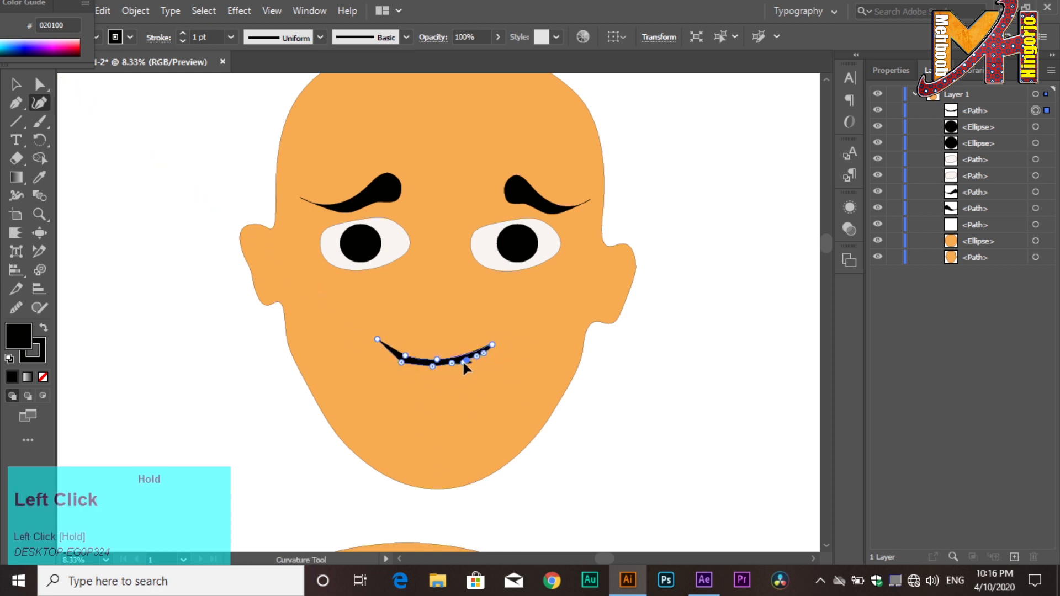
- Delete the black smile path from the face
{"action": "left_click", "coordinate": [16, 84]}
{"action": "left_click", "coordinate": [422, 363]}
{"action": "key", "text": "ctrl+z"}
{"action": "left_click_drag", "start_coordinate": [975, 110], "coordinate": [1034, 557]}
- Group the pupils, eye whites, eyebrows and blank path above the head shapes, and name the group Akhioun
{"action": "left_click", "coordinate": [986, 208]}
{"action": "left_click", "coordinate": [987, 109], "text": "shift"}
{"action": "key", "text": "ctrl+g"}
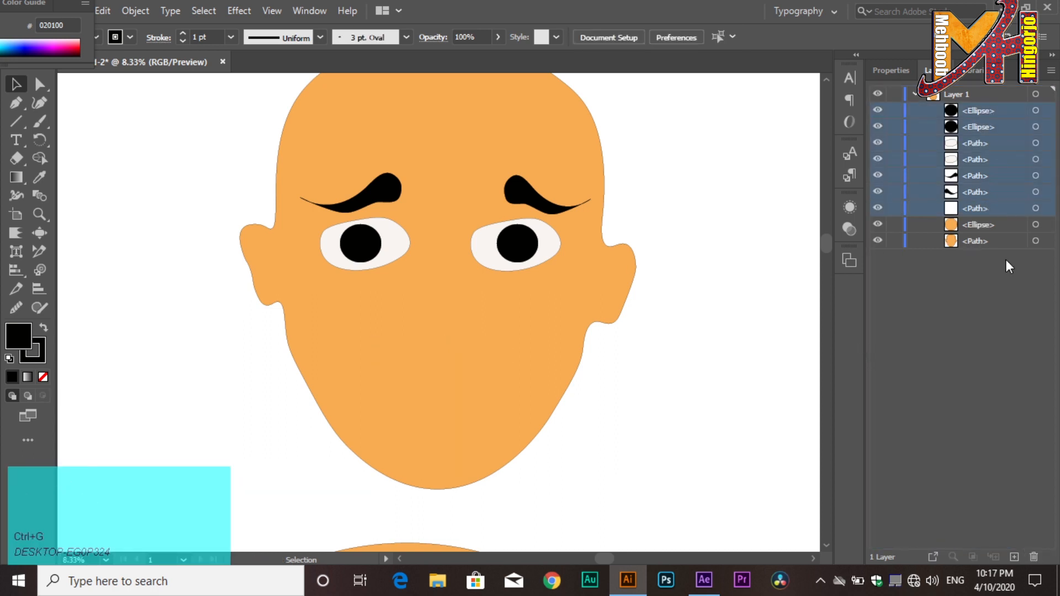
{"action": "left_click", "coordinate": [1036, 111]}
{"action": "left_click", "coordinate": [1036, 208], "text": "shift"}
{"action": "key", "text": "ctrl+g"}
{"action": "double_click", "coordinate": [978, 110]}
{"action": "type", "text": "Akh"}
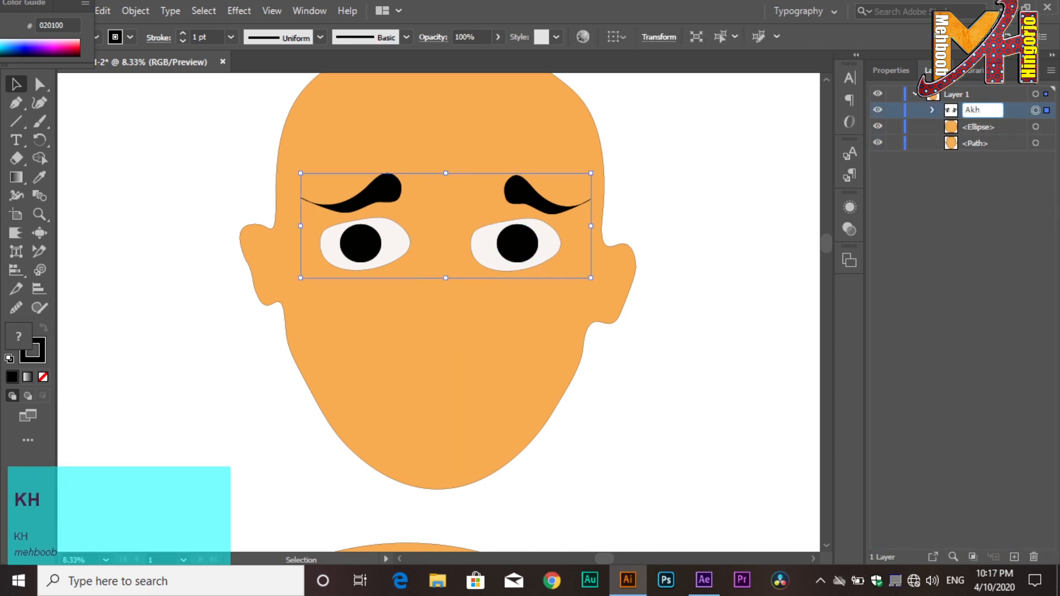
{"action": "left_click", "coordinate": [715, 336]}
- Try mouth strokes with different drawing tools on the lower face and undo them
{"action": "left_click_drag", "start_coordinate": [40, 121], "coordinate": [73, 155]}
{"action": "left_click_drag", "start_coordinate": [390, 350], "coordinate": [392, 353]}
{"action": "key", "text": "ctrl+z"}
{"action": "left_click", "coordinate": [38, 102]}
{"action": "mouse_move", "coordinate": [16, 104]}
{"action": "left_mouse_down"}
{"action": "mouse_move", "coordinate": [35, 117]}
{"action": "mouse_move", "coordinate": [129, 125]}
{"action": "left_mouse_up"}
{"action": "left_click_drag", "start_coordinate": [388, 370], "coordinate": [473, 377]}
{"action": "key", "text": "ctrl+z"}
- Set the drawing colours to a black stroke with no fill
{"action": "double_click", "coordinate": [39, 356]}
{"action": "left_click", "coordinate": [905, 257]}
{"action": "left_click", "coordinate": [43, 378]}
{"action": "double_click", "coordinate": [17, 335]}
{"action": "left_click", "coordinate": [906, 257]}
- Try a thin curved brush stroke below the eyes and undo it
{"action": "left_click_drag", "start_coordinate": [396, 354], "coordinate": [500, 356]}
{"action": "left_click", "coordinate": [230, 37]}
{"action": "key", "text": "ctrl+z"}
{"action": "key", "text": "ctrl+z"}
- Set the stroke weight to 8 pt and paint a wavy nose line below the eyes with the Paintbrush
{"action": "left_click", "coordinate": [234, 39]}
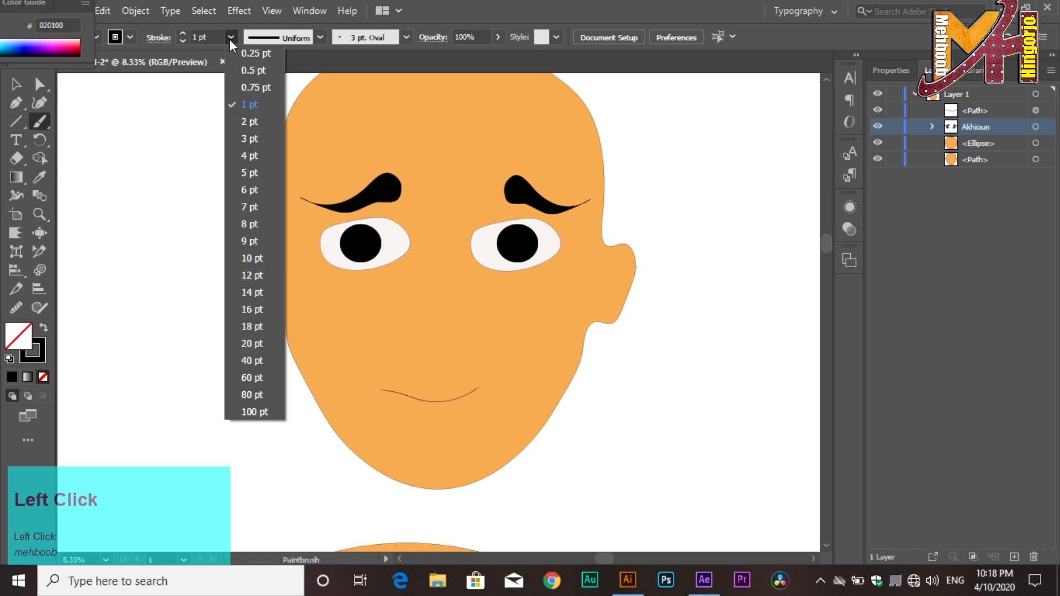
{"action": "left_click_drag", "start_coordinate": [408, 360], "coordinate": [417, 349]}
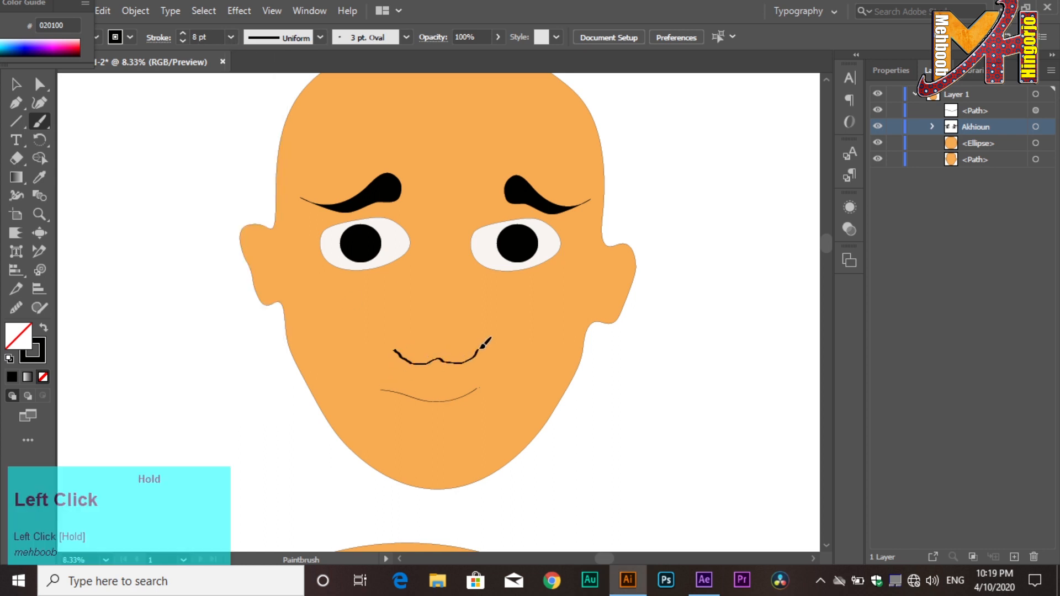
{"action": "left_click_drag", "start_coordinate": [485, 343], "coordinate": [479, 350]}
- Reshape the thin mouth line by its anchor points and move it off the face
{"action": "key", "text": "a"}
{"action": "left_click", "coordinate": [528, 469]}
{"action": "left_click_drag", "start_coordinate": [462, 408], "coordinate": [442, 380]}
{"action": "mouse_move", "coordinate": [381, 391]}
{"action": "left_mouse_down"}
{"action": "mouse_move", "coordinate": [392, 386]}
{"action": "mouse_move", "coordinate": [371, 409]}
{"action": "left_mouse_up"}
{"action": "left_click_drag", "start_coordinate": [476, 388], "coordinate": [532, 402]}
{"action": "left_click_drag", "start_coordinate": [446, 383], "coordinate": [207, 462]}
{"action": "left_click", "coordinate": [166, 354]}
- Draw a wide ellipse below the nose for the mouth and fill it with off-white F2F0ED
{"action": "left_click", "coordinate": [44, 127]}
{"action": "left_click", "coordinate": [19, 136]}
{"action": "left_click", "coordinate": [16, 122]}
{"action": "left_click_drag", "start_coordinate": [386, 399], "coordinate": [491, 433]}
{"action": "double_click", "coordinate": [18, 336]}
{"action": "left_click", "coordinate": [538, 264]}
{"action": "left_click", "coordinate": [921, 259]}
- Reshape the mouth ellipse into lips with pointed corners and a raised upper edge using the Curvature tool
{"action": "left_click", "coordinate": [40, 84]}
{"action": "left_click", "coordinate": [39, 104]}
{"action": "left_click_drag", "start_coordinate": [473, 382], "coordinate": [473, 390]}
{"action": "left_click_drag", "start_coordinate": [404, 382], "coordinate": [405, 388]}
{"action": "left_click_drag", "start_coordinate": [438, 412], "coordinate": [438, 418]}
{"action": "left_click_drag", "start_coordinate": [419, 384], "coordinate": [418, 381]}
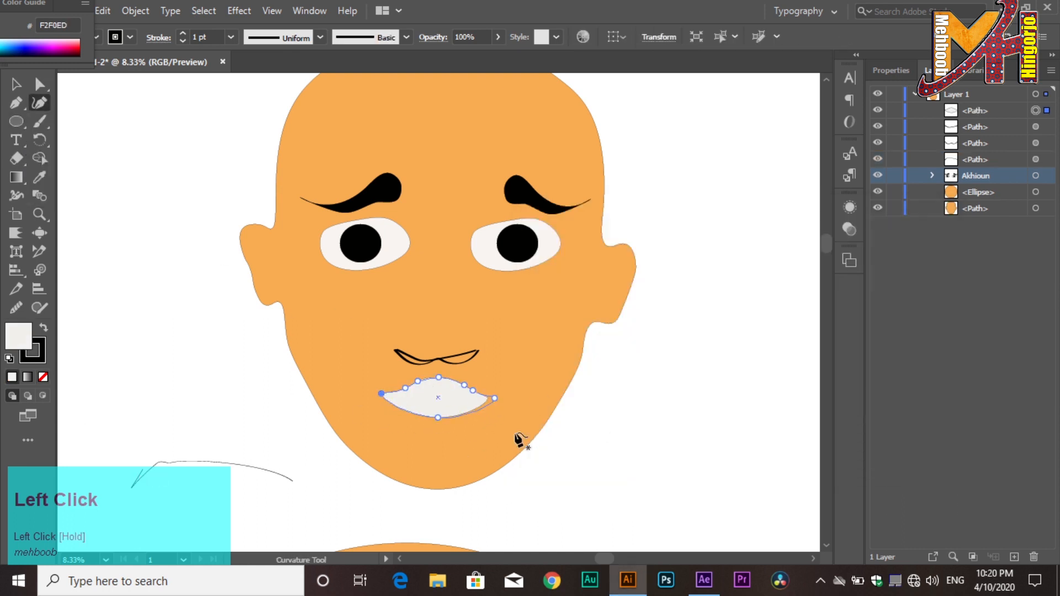
- Toggle the visibility of items in the Akhioun group and of the mouth path to identify them
{"action": "left_click", "coordinate": [933, 176]}
{"action": "left_click", "coordinate": [879, 208]}
{"action": "left_click", "coordinate": [880, 225]}
{"action": "left_click", "coordinate": [880, 241]}
{"action": "left_click", "coordinate": [880, 241]}
{"action": "left_click", "coordinate": [880, 241]}
{"action": "left_click", "coordinate": [880, 241]}
{"action": "left_click", "coordinate": [932, 176]}
{"action": "left_click", "coordinate": [879, 110]}
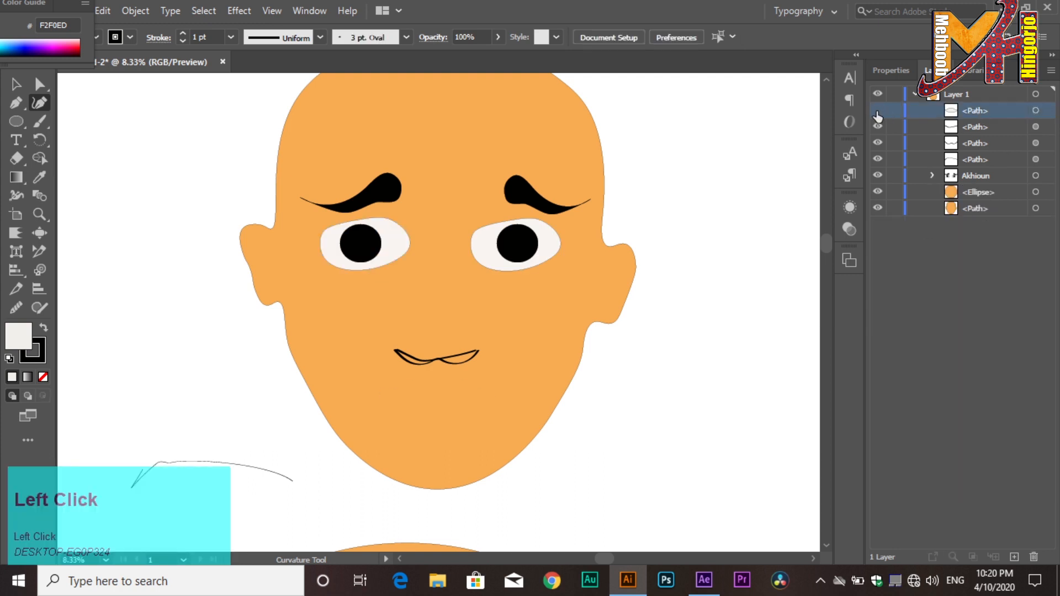
{"action": "left_click", "coordinate": [877, 113]}
- Delete the stray line outside the head and the extra line over the nose
{"action": "left_click_drag", "start_coordinate": [990, 163], "coordinate": [1035, 559]}
{"action": "key", "text": "ctrl+z"}
{"action": "left_click_drag", "start_coordinate": [989, 128], "coordinate": [1037, 560]}
{"action": "left_click", "coordinate": [976, 143]}
- Toggle the visibility of the nose and mouth paths to tell them apart, and select the mouth path's entry
{"action": "left_click", "coordinate": [879, 127]}
{"action": "left_click", "coordinate": [878, 127]}
{"action": "left_click", "coordinate": [879, 111]}
{"action": "left_click", "coordinate": [879, 111]}
{"action": "left_click", "coordinate": [978, 112]}
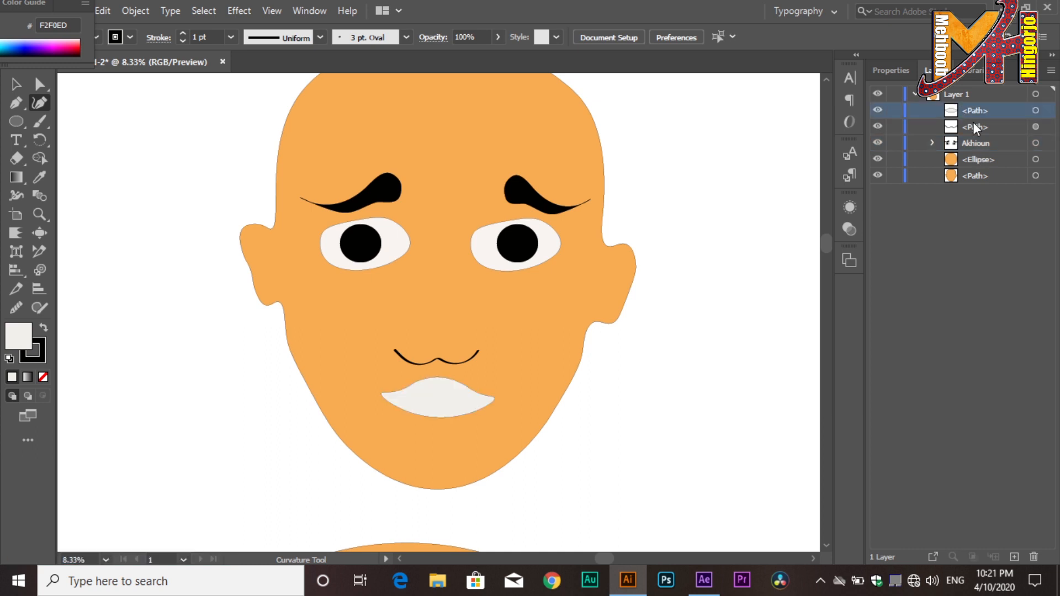
- Set up the Paintbrush with a dark colour and no fill, and draw a curved line below the mouth
{"action": "left_click", "coordinate": [40, 122]}
{"action": "double_click", "coordinate": [19, 337]}
{"action": "left_click", "coordinate": [663, 453]}
{"action": "left_click", "coordinate": [902, 262]}
{"action": "left_click", "coordinate": [40, 358]}
{"action": "left_click", "coordinate": [44, 378]}
{"action": "left_click_drag", "start_coordinate": [411, 436], "coordinate": [469, 431]}
- Draw thin crease lines on both sides of the nose and inner contour lines in both ears with the Paintbrush
{"action": "left_click_drag", "start_coordinate": [468, 276], "coordinate": [480, 303]}
{"action": "left_click_drag", "start_coordinate": [404, 272], "coordinate": [385, 304]}
{"action": "mouse_move", "coordinate": [599, 244]}
{"action": "left_mouse_down"}
{"action": "mouse_move", "coordinate": [596, 275]}
{"action": "mouse_move", "coordinate": [620, 284]}
{"action": "left_mouse_up"}
{"action": "left_click_drag", "start_coordinate": [598, 299], "coordinate": [609, 308]}
{"action": "left_click_drag", "start_coordinate": [253, 254], "coordinate": [254, 255]}
{"action": "left_click_drag", "start_coordinate": [263, 283], "coordinate": [275, 282]}
{"action": "left_click_drag", "start_coordinate": [568, 337], "coordinate": [552, 365]}
{"action": "left_click_drag", "start_coordinate": [311, 335], "coordinate": [333, 367]}
{"action": "key", "text": "ctrl+z"}
{"action": "key", "text": "ctrl+z"}
- Paint a short near-black stroke at the top of the forehead with the Blob Brush
{"action": "scroll", "coordinate": [838, 466], "scroll_direction": "up", "scroll_amount": 5}
{"action": "right_click", "coordinate": [40, 121]}
{"action": "left_click", "coordinate": [99, 141]}
{"action": "double_click", "coordinate": [17, 345]}
{"action": "left_click", "coordinate": [902, 263]}
{"action": "mouse_move", "coordinate": [373, 203]}
{"action": "left_mouse_down"}
{"action": "mouse_move", "coordinate": [353, 204]}
{"action": "mouse_move", "coordinate": [343, 224]}
{"action": "left_mouse_up"}
- Switch back to the Paintbrush with a thicker stroke weight and paint a hair stroke along the head's upper edge
{"action": "right_click", "coordinate": [39, 122]}
{"action": "left_click", "coordinate": [83, 119]}
{"action": "left_click", "coordinate": [230, 37]}
{"action": "left_click", "coordinate": [248, 327]}
{"action": "left_click_drag", "start_coordinate": [406, 208], "coordinate": [329, 227]}
- Set the stroke weight to 100 pt and paint black hair over the top and side of the head
{"action": "left_click", "coordinate": [231, 37]}
{"action": "left_click", "coordinate": [255, 412]}
{"action": "mouse_move", "coordinate": [427, 226]}
{"action": "left_mouse_down"}
{"action": "mouse_move", "coordinate": [284, 299]}
{"action": "mouse_move", "coordinate": [369, 188]}
{"action": "mouse_move", "coordinate": [417, 168]}
{"action": "mouse_move", "coordinate": [353, 163]}
{"action": "mouse_move", "coordinate": [415, 183]}
{"action": "left_mouse_up"}
{"action": "left_click_drag", "start_coordinate": [449, 237], "coordinate": [525, 160]}
{"action": "mouse_move", "coordinate": [464, 229]}
{"action": "left_mouse_down"}
{"action": "mouse_move", "coordinate": [534, 161]}
{"action": "mouse_move", "coordinate": [544, 171]}
{"action": "left_mouse_up"}
{"action": "left_click_drag", "start_coordinate": [479, 229], "coordinate": [577, 193]}
{"action": "mouse_move", "coordinate": [481, 229]}
{"action": "left_mouse_down"}
{"action": "mouse_move", "coordinate": [598, 232]}
{"action": "mouse_move", "coordinate": [595, 348]}
{"action": "left_mouse_up"}
{"action": "mouse_move", "coordinate": [561, 168]}
{"action": "left_mouse_down"}
{"action": "mouse_move", "coordinate": [599, 268]}
{"action": "mouse_move", "coordinate": [591, 204]}
{"action": "left_mouse_up"}
{"action": "left_click_drag", "start_coordinate": [513, 234], "coordinate": [552, 180]}
{"action": "left_click_drag", "start_coordinate": [541, 238], "coordinate": [556, 191]}
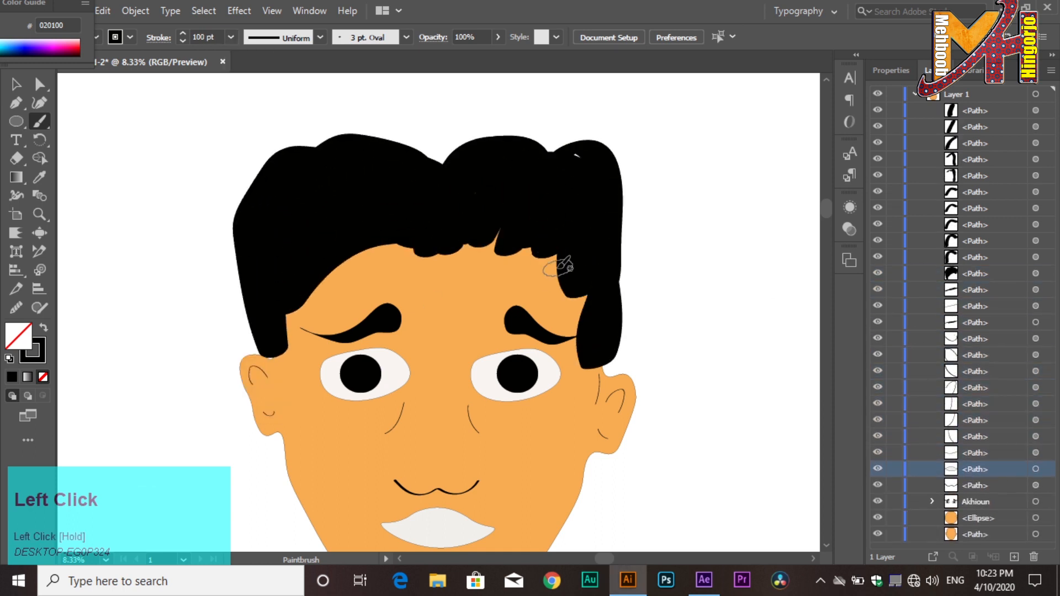
{"action": "left_click_drag", "start_coordinate": [555, 257], "coordinate": [561, 204]}
{"action": "left_click_drag", "start_coordinate": [470, 163], "coordinate": [519, 148]}
{"action": "left_click_drag", "start_coordinate": [614, 219], "coordinate": [581, 370]}
- Set the stroke weight to 40 pt, paint a sideburn beside each ear and fill in the hairline above the forehead
{"action": "left_click", "coordinate": [231, 37]}
{"action": "left_click", "coordinate": [249, 313]}
{"action": "left_click_drag", "start_coordinate": [274, 351], "coordinate": [284, 392]}
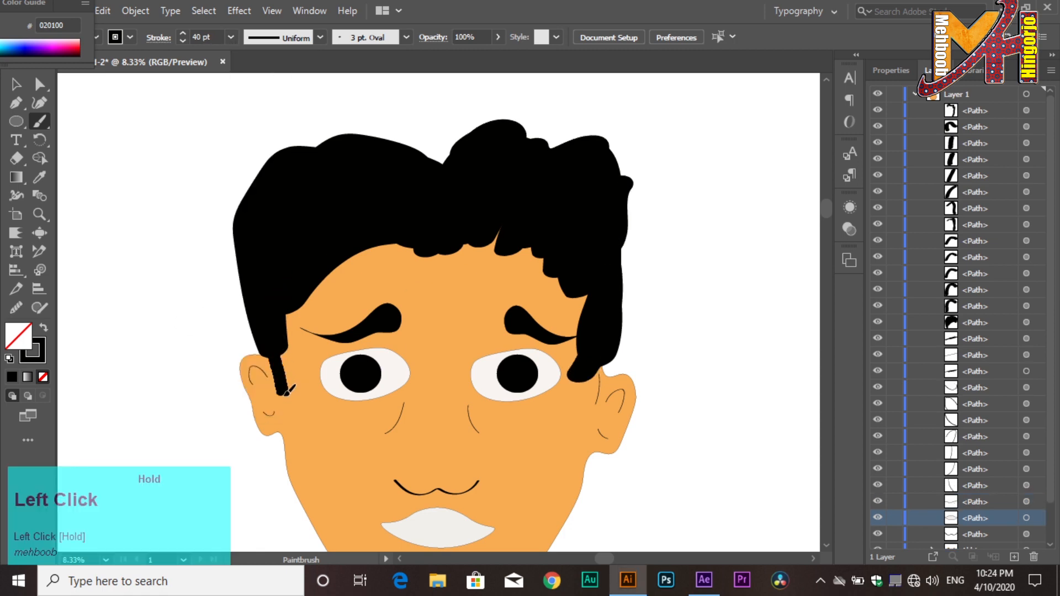
{"action": "left_click_drag", "start_coordinate": [588, 367], "coordinate": [587, 408]}
{"action": "scroll", "coordinate": [474, 321], "scroll_direction": "up", "scroll_amount": 2}
{"action": "left_click_drag", "start_coordinate": [401, 301], "coordinate": [307, 347]}
- Identify the nose and mouth area paths by toggling visibility, and rename two neighbouring paths as wat and darhi
{"action": "scroll", "coordinate": [812, 284], "scroll_direction": "down", "scroll_amount": 3}
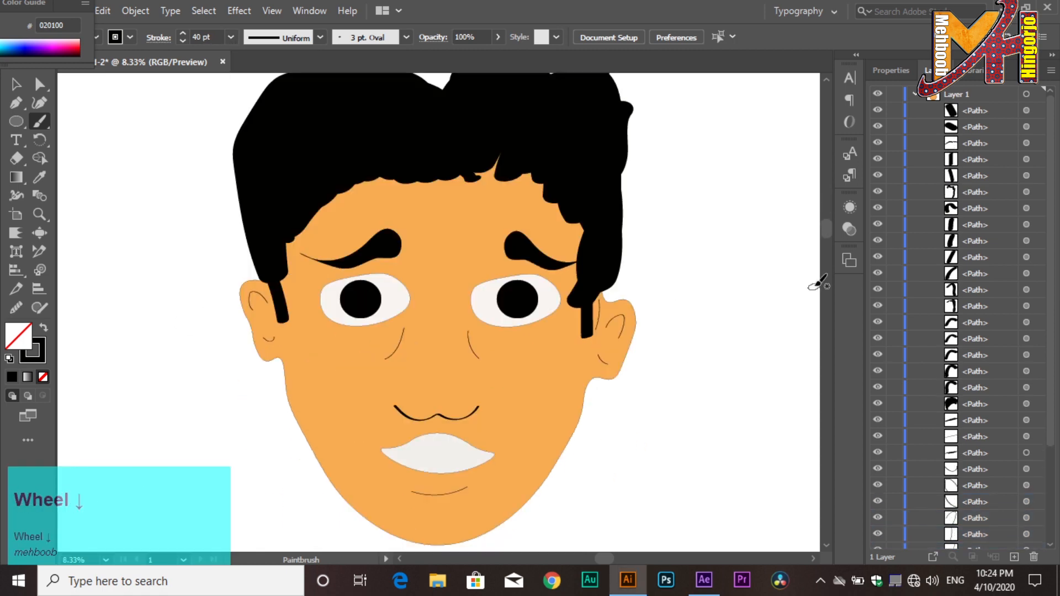
{"action": "scroll", "coordinate": [1028, 263], "scroll_direction": "down", "scroll_amount": 3}
{"action": "left_click", "coordinate": [878, 476]}
{"action": "left_click", "coordinate": [878, 476]}
{"action": "double_click", "coordinate": [975, 460]}
{"action": "type", "text": "wat"}
{"action": "double_click", "coordinate": [975, 476]}
{"action": "type", "text": "darhi"}
- Group the thin face detail paths listed between the hair strokes and the wat path
{"action": "left_click", "coordinate": [878, 428]}
{"action": "left_click", "coordinate": [878, 432]}
{"action": "left_click", "coordinate": [976, 297]}
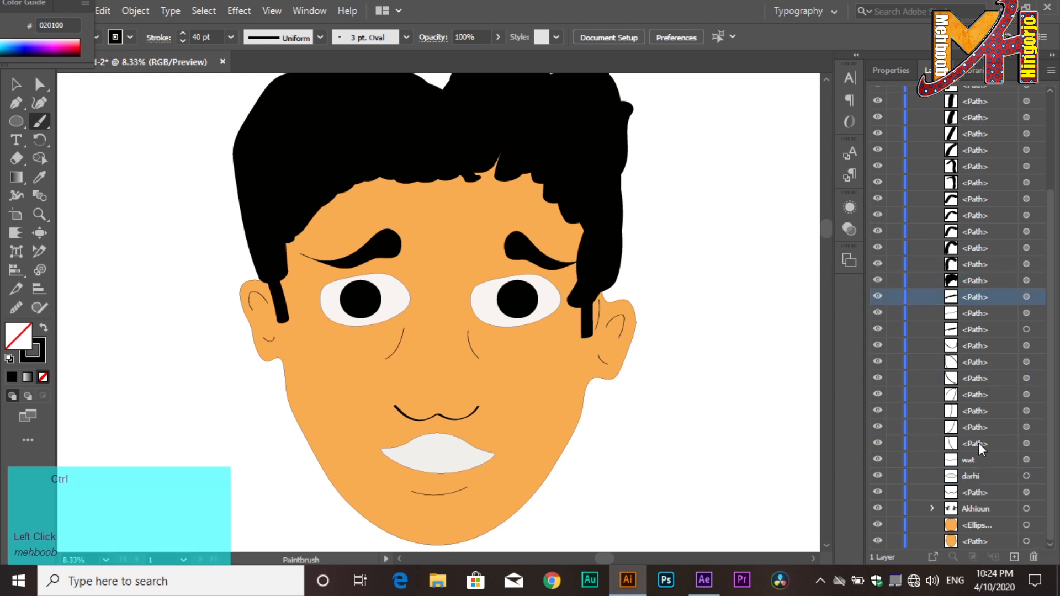
{"action": "left_click", "coordinate": [979, 443], "text": "shift"}
{"action": "key", "text": "ctrl+g"}
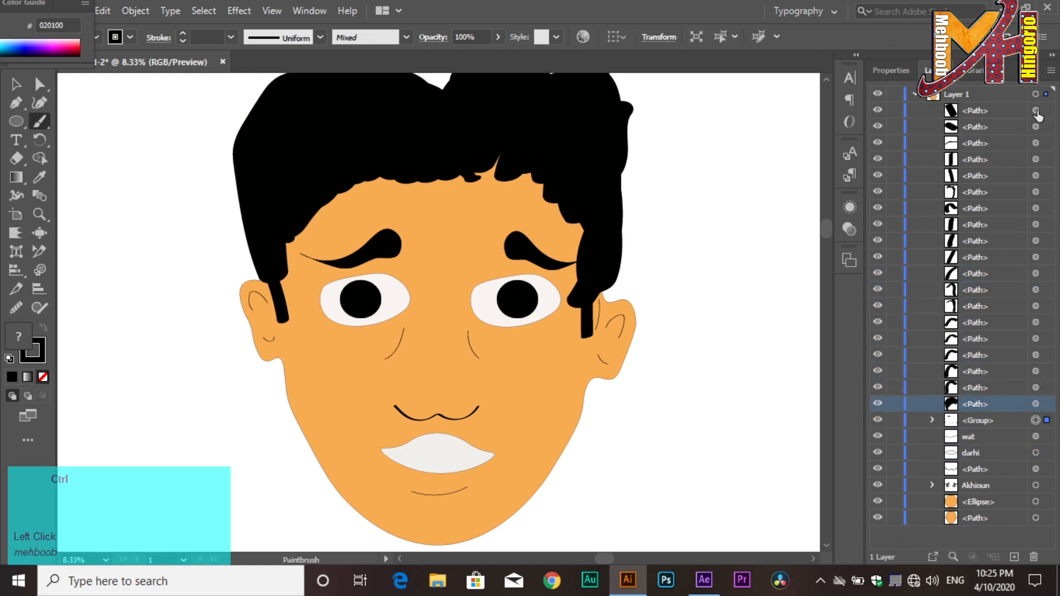
- Select all the hair stroke paths above the face detail group and group them
{"action": "left_click", "coordinate": [1037, 111], "text": "ctrl+shift"}
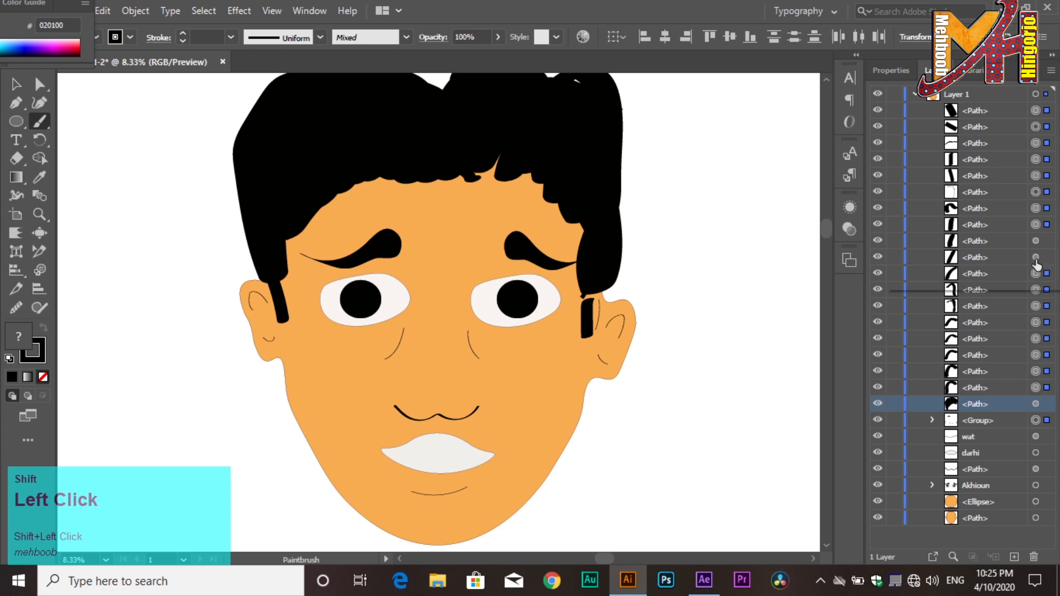
{"action": "left_click", "coordinate": [1046, 422]}
{"action": "left_click", "coordinate": [1014, 404]}
{"action": "left_click", "coordinate": [1019, 112], "text": "shift"}
{"action": "left_click", "coordinate": [176, 13]}
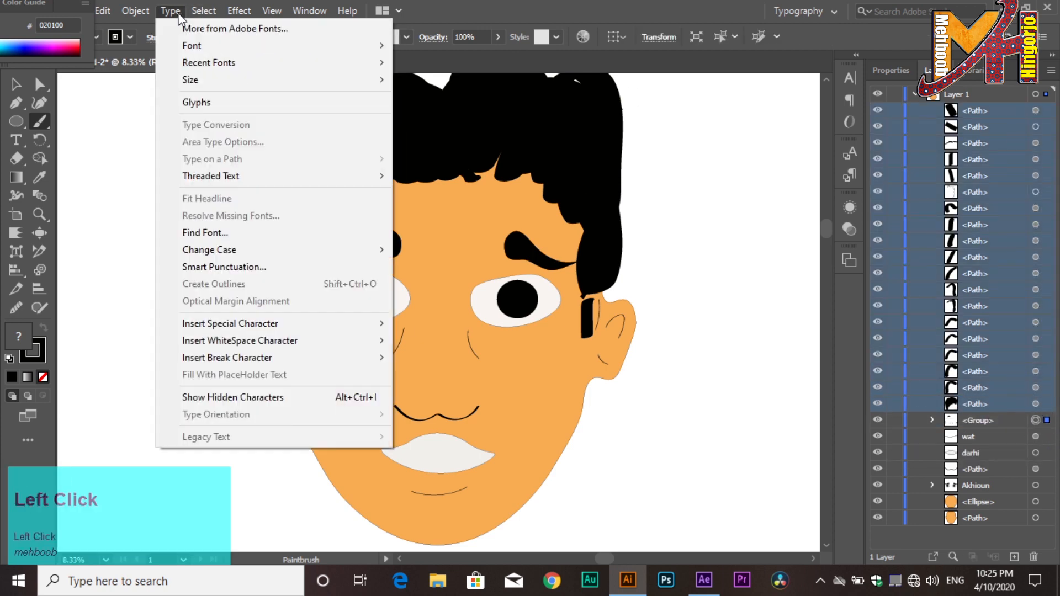
{"action": "mouse_move", "coordinate": [136, 13]}
{"action": "left_click", "coordinate": [1036, 125]}
{"action": "left_click", "coordinate": [1038, 111]}
{"action": "left_click", "coordinate": [1038, 404], "text": "shift"}
{"action": "left_click", "coordinate": [135, 11]}
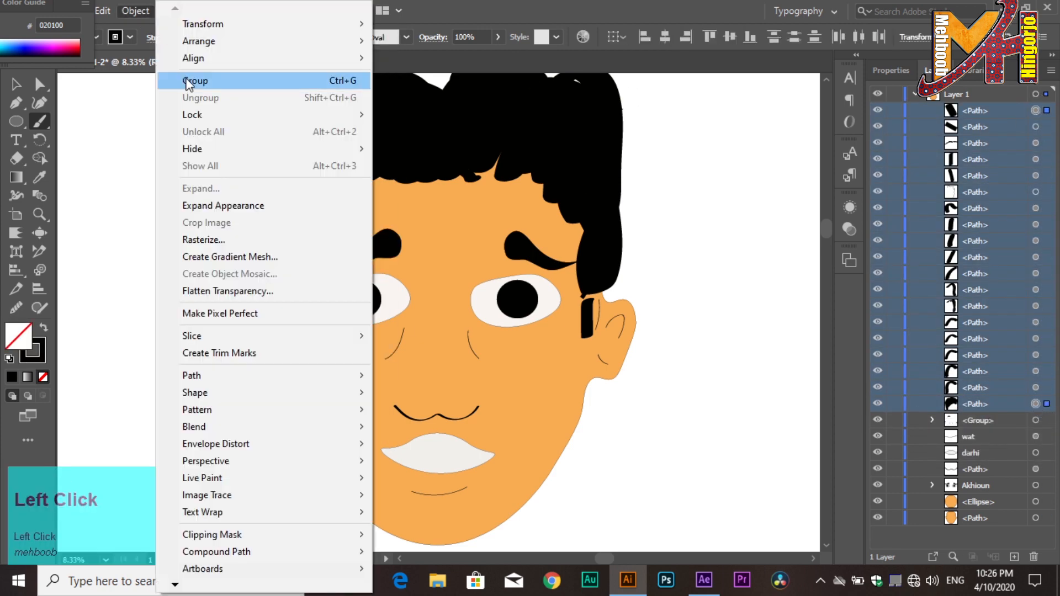
{"action": "left_click", "coordinate": [195, 80]}
- Rename the hair group as waR
{"action": "left_click", "coordinate": [983, 112]}
{"action": "double_click", "coordinate": [983, 111]}
{"action": "type", "text": "waR"}
{"action": "key", "text": "Return"}
{"action": "key", "text": "shift+grave"}
{"action": "scroll", "coordinate": [461, 508], "scroll_direction": "down", "scroll_amount": 3}
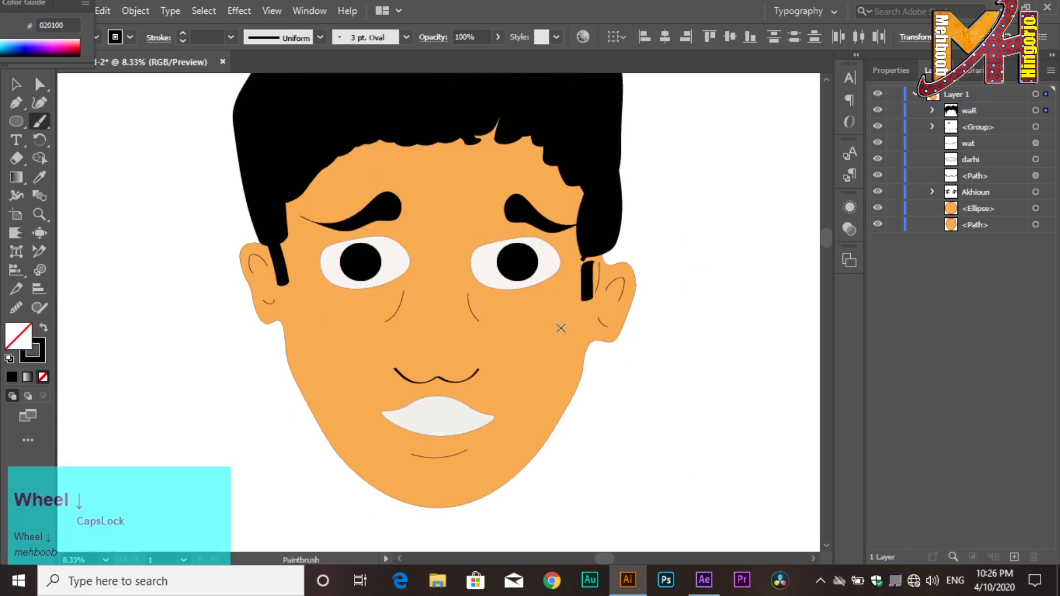
{"action": "left_click", "coordinate": [493, 382]}
{"action": "left_click", "coordinate": [484, 476]}
{"action": "left_click", "coordinate": [320, 417]}
{"action": "left_click", "coordinate": [289, 355]}
{"action": "left_click", "coordinate": [358, 330]}
{"action": "left_click", "coordinate": [493, 381]}
{"action": "key", "text": "v"}
{"action": "left_click_drag", "start_coordinate": [412, 407], "coordinate": [448, 452]}
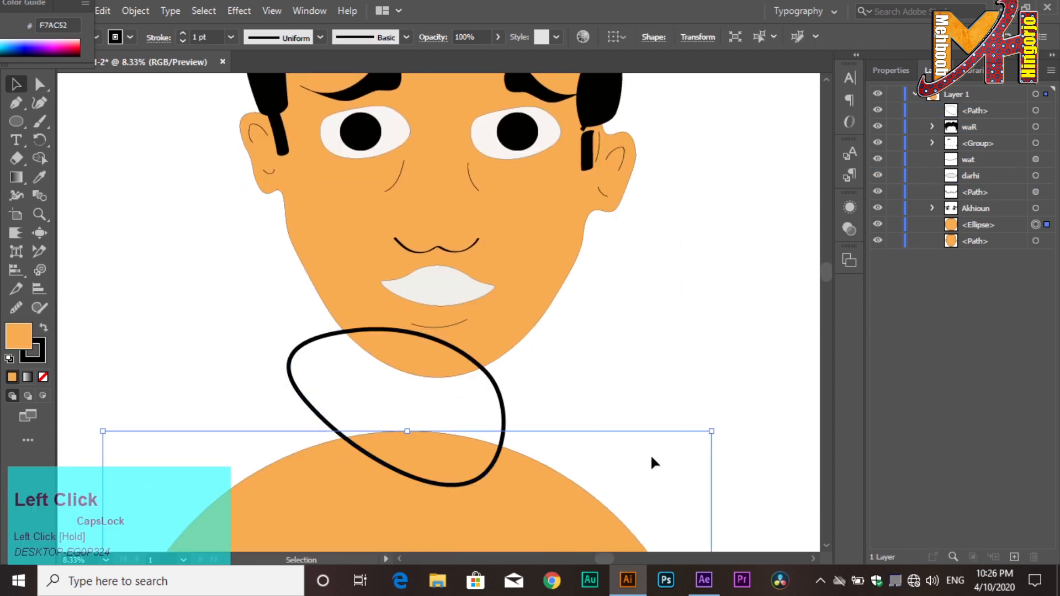
{"action": "key", "text": "Delete"}
{"action": "key", "text": "ctrl+z"}
{"action": "left_click", "coordinate": [705, 501]}
{"action": "left_click_drag", "start_coordinate": [504, 413], "coordinate": [793, 440]}
{"action": "key", "text": "Delete"}
- Move the orange body ellipse closer to the chin and pull its upper edge up into a neck with the Curvature tool
{"action": "left_click_drag", "start_coordinate": [492, 520], "coordinate": [512, 491]}
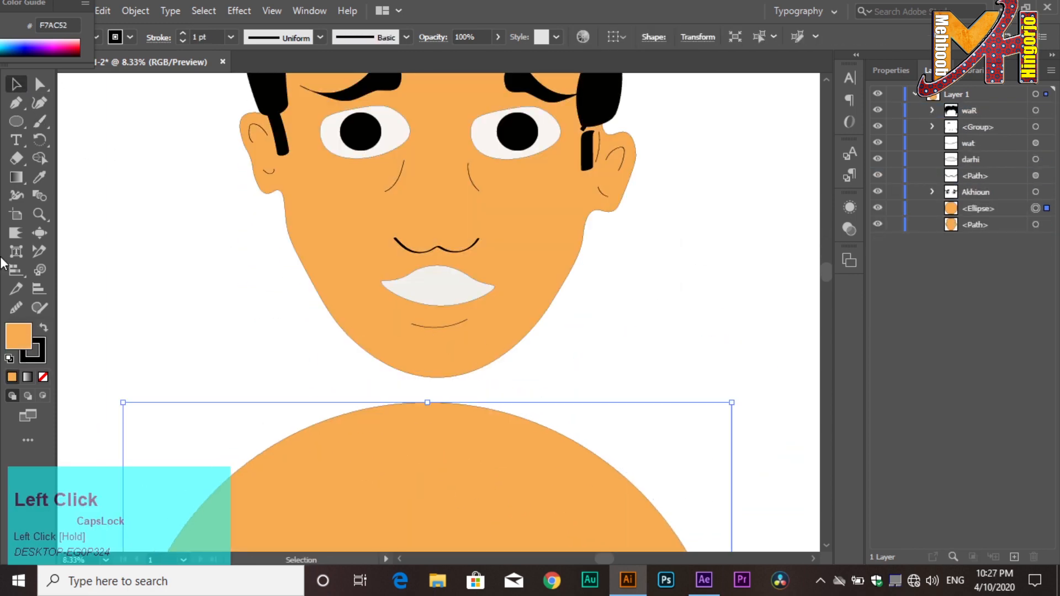
{"action": "key", "text": "shift+grave"}
{"action": "left_click", "coordinate": [543, 426]}
{"action": "left_click", "coordinate": [355, 413]}
{"action": "left_click_drag", "start_coordinate": [354, 413], "coordinate": [386, 343]}
{"action": "left_click_drag", "start_coordinate": [427, 403], "coordinate": [495, 342]}
{"action": "left_click_drag", "start_coordinate": [544, 426], "coordinate": [521, 344]}
{"action": "left_click_drag", "start_coordinate": [386, 343], "coordinate": [378, 333]}
{"action": "left_click_drag", "start_coordinate": [494, 342], "coordinate": [495, 336]}
{"action": "left_click_drag", "start_coordinate": [521, 344], "coordinate": [572, 406]}
{"action": "left_click_drag", "start_coordinate": [362, 326], "coordinate": [343, 391]}
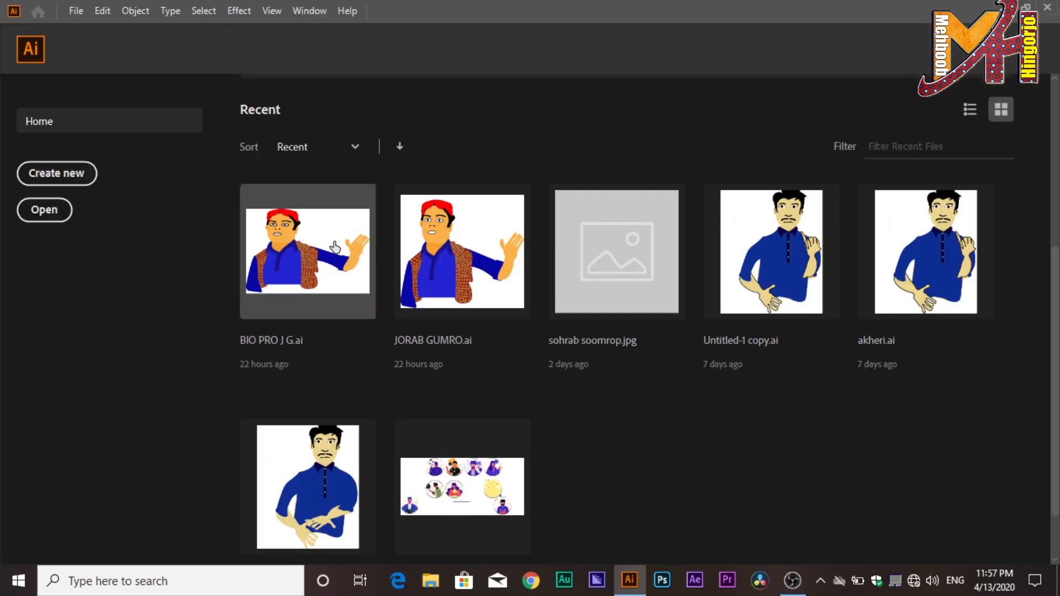
- Open the recent file BIO PRO J G.ai
{"action": "left_click", "coordinate": [334, 245]}
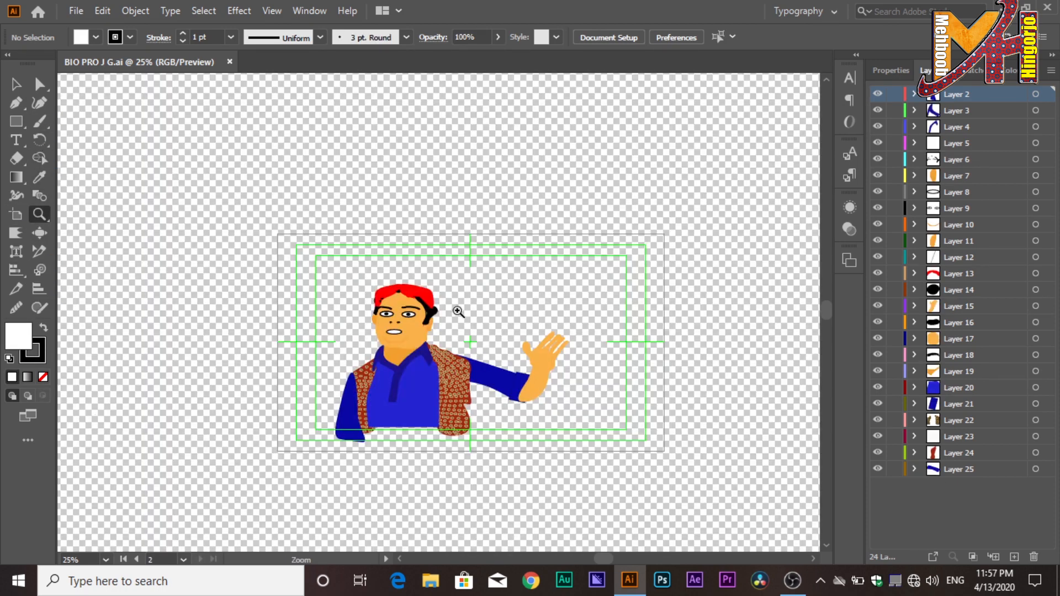
{"action": "left_click", "coordinate": [429, 313]}
{"action": "left_click", "coordinate": [429, 313]}
{"action": "left_click", "coordinate": [430, 313]}
{"action": "left_click", "coordinate": [429, 313]}
{"action": "left_click", "coordinate": [429, 314]}
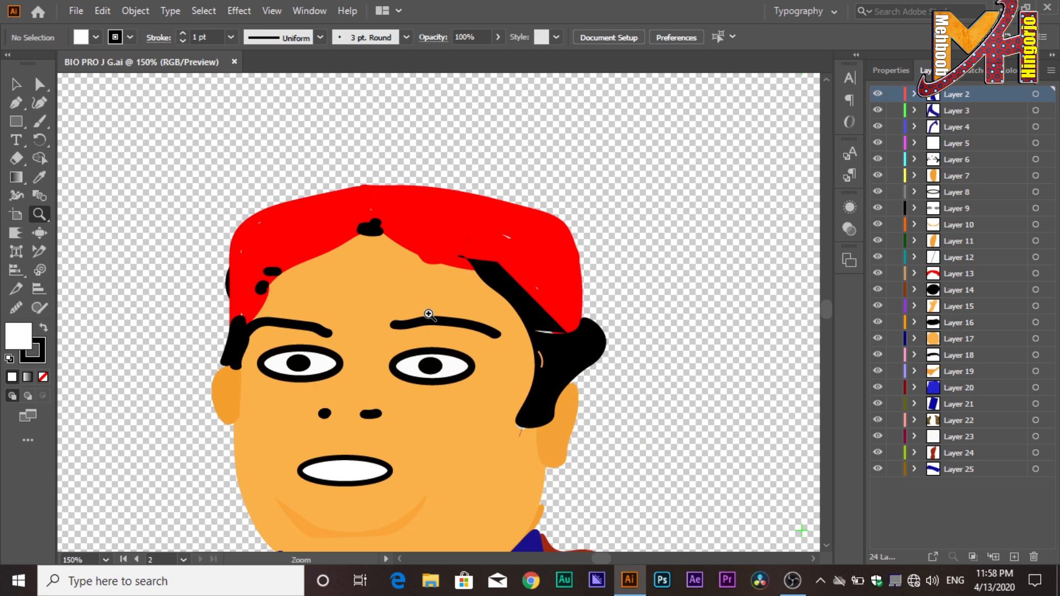
- Select the red cap shape with the Direct Selection tool and send it to the back
{"action": "left_click", "coordinate": [39, 84]}
{"action": "left_click", "coordinate": [464, 230]}
{"action": "right_click", "coordinate": [511, 253]}
{"action": "mouse_move", "coordinate": [608, 426]}
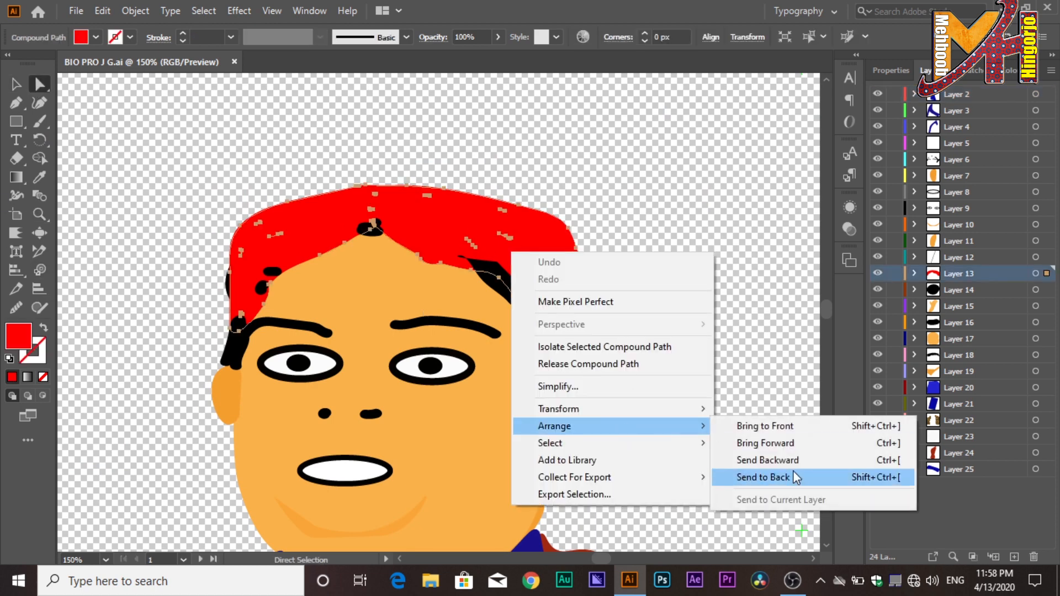
{"action": "left_click", "coordinate": [796, 477]}
- Open the Texturizer effect for the selected red cap
{"action": "left_click", "coordinate": [239, 10]}
{"action": "mouse_move", "coordinate": [353, 345]}
{"action": "left_click", "coordinate": [476, 429]}
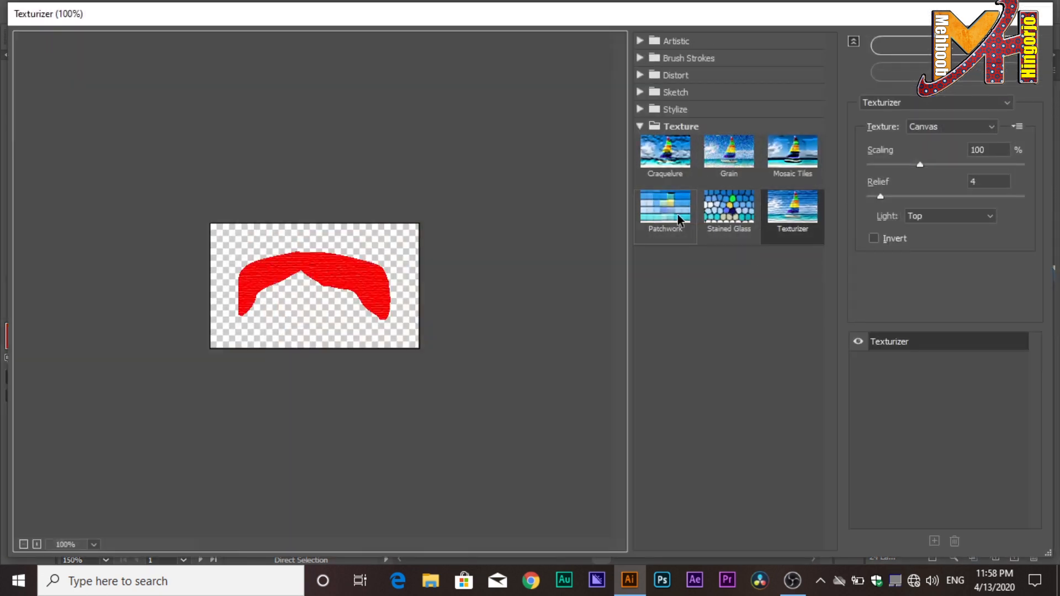
- Try the Patchwork effect with square size 4 and relief 25, Ocean Ripple, and Stained Glass on the red cap
{"action": "left_click", "coordinate": [680, 221]}
{"action": "left_click", "coordinate": [931, 140]}
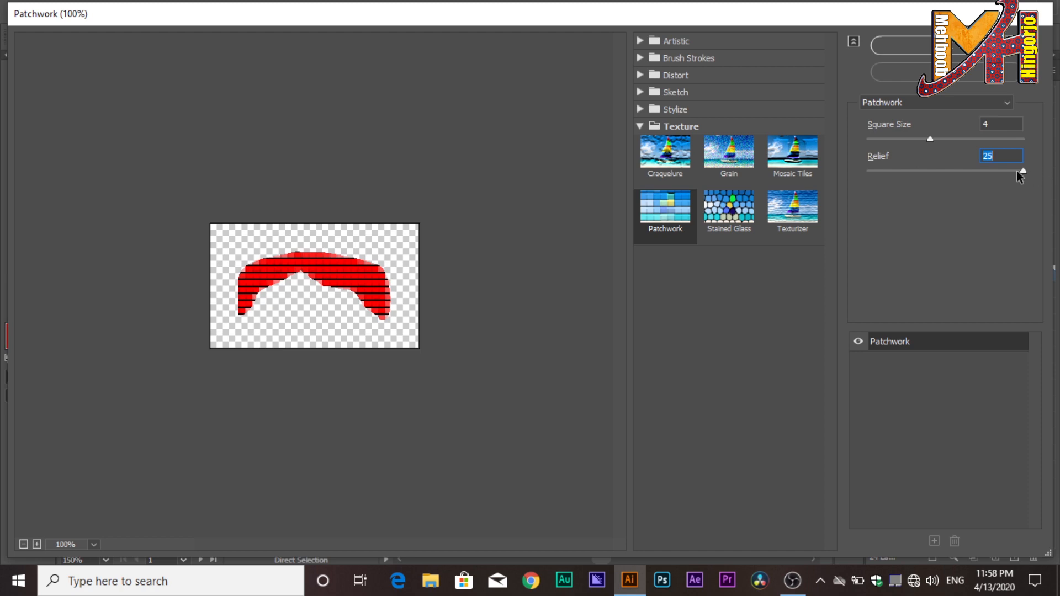
{"action": "left_click", "coordinate": [976, 103]}
{"action": "left_click", "coordinate": [952, 137]}
{"action": "left_click", "coordinate": [959, 103]}
{"action": "left_click", "coordinate": [956, 136]}
{"action": "left_click", "coordinate": [954, 103]}
{"action": "left_click", "coordinate": [937, 188]}
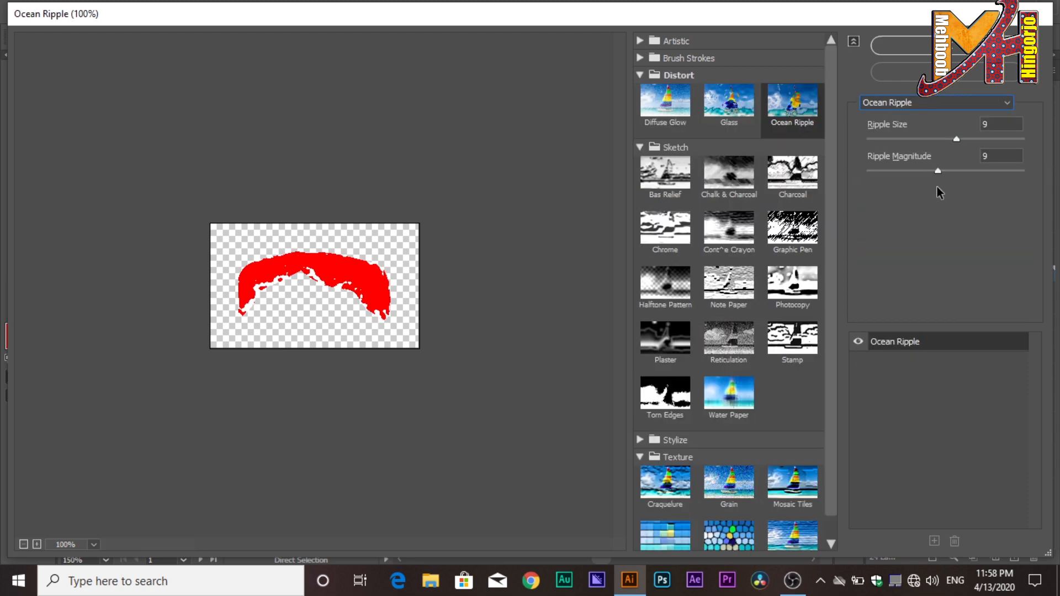
{"action": "left_click", "coordinate": [725, 509]}
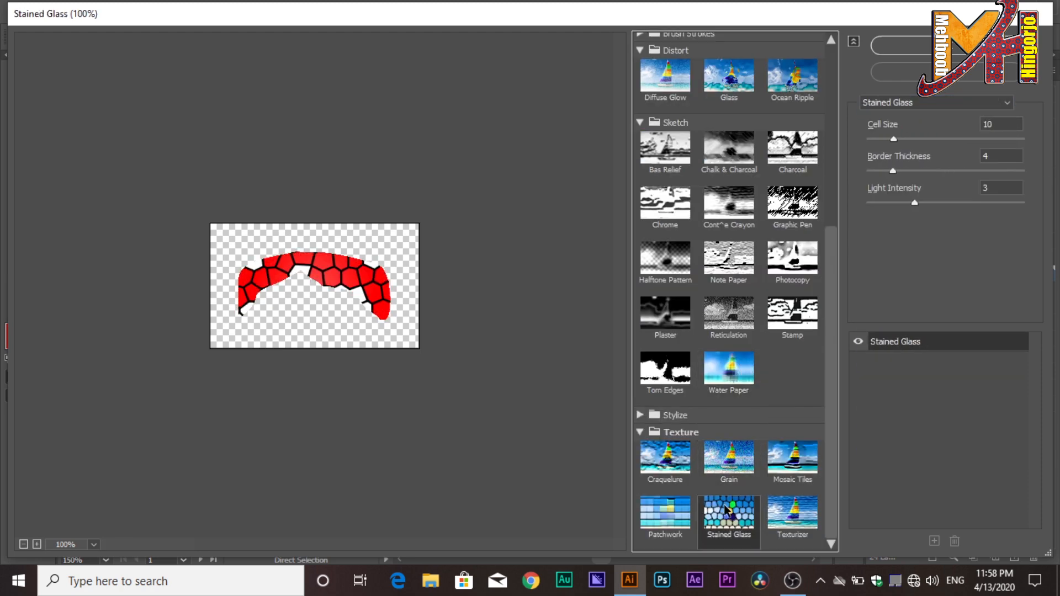
- Apply the Craquelure texture to the red cap with crack spacing 15, depth 6 and brightness 9, and deselect it
{"action": "left_click", "coordinate": [677, 463]}
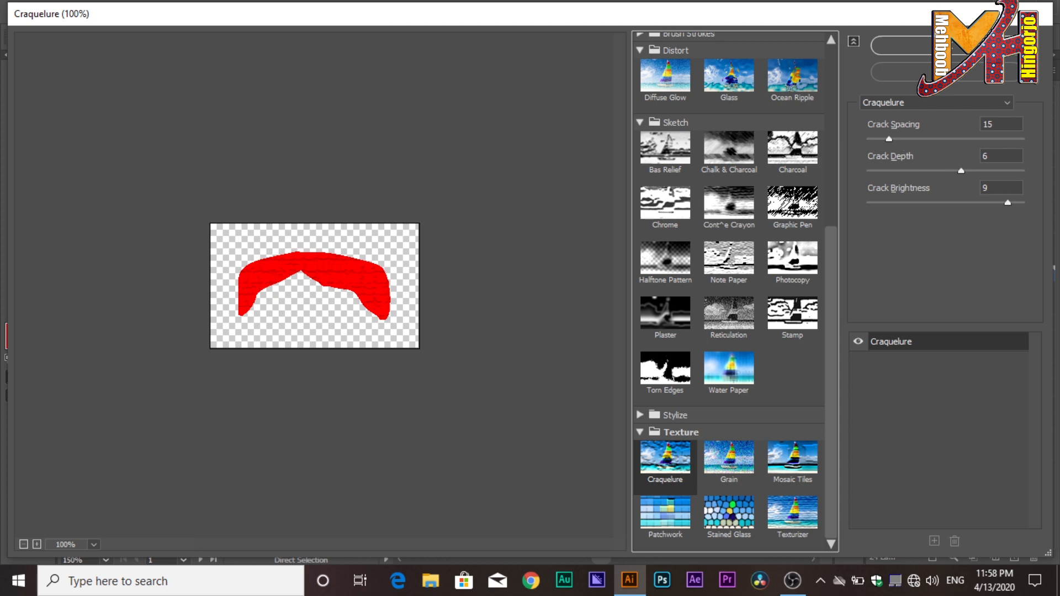
{"action": "left_click", "coordinate": [947, 46]}
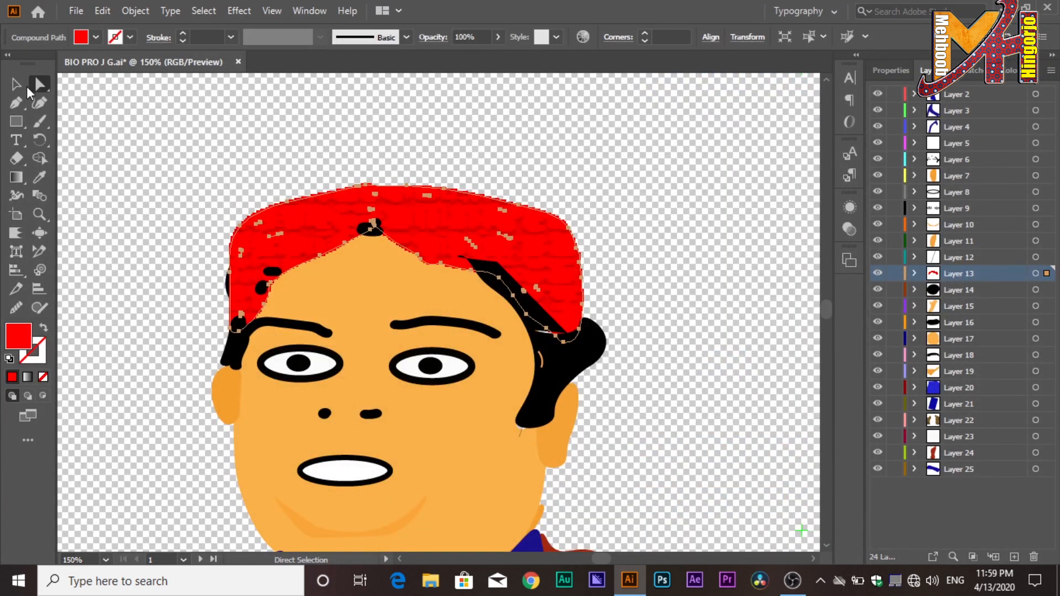
{"action": "left_click", "coordinate": [648, 204]}
- Select every layer from Layer 2 through Layer 25
{"action": "scroll", "coordinate": [655, 222], "scroll_direction": "down", "scroll_amount": 1}
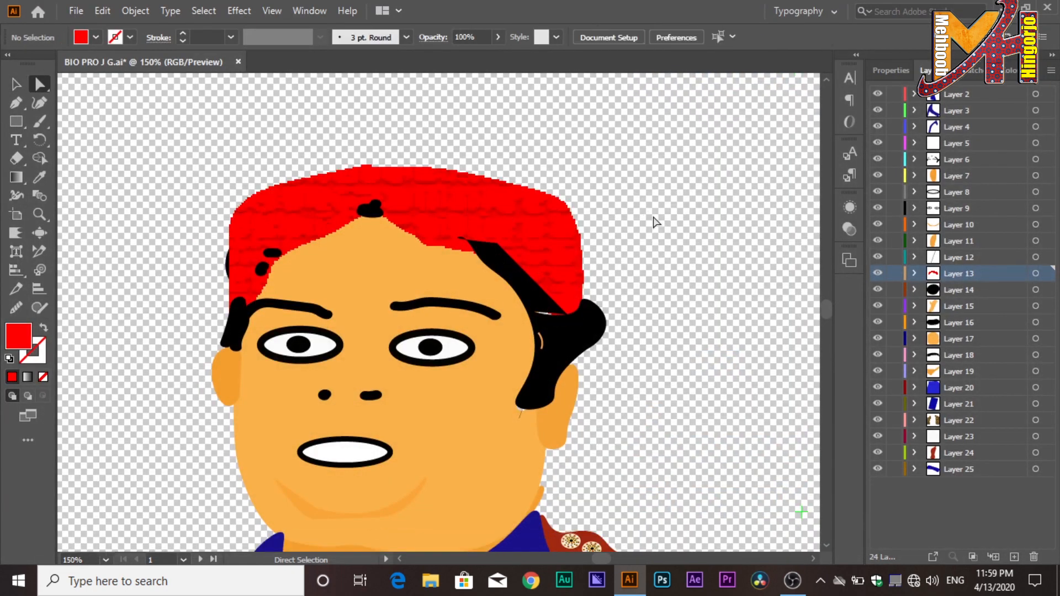
{"action": "left_click", "coordinate": [1036, 94]}
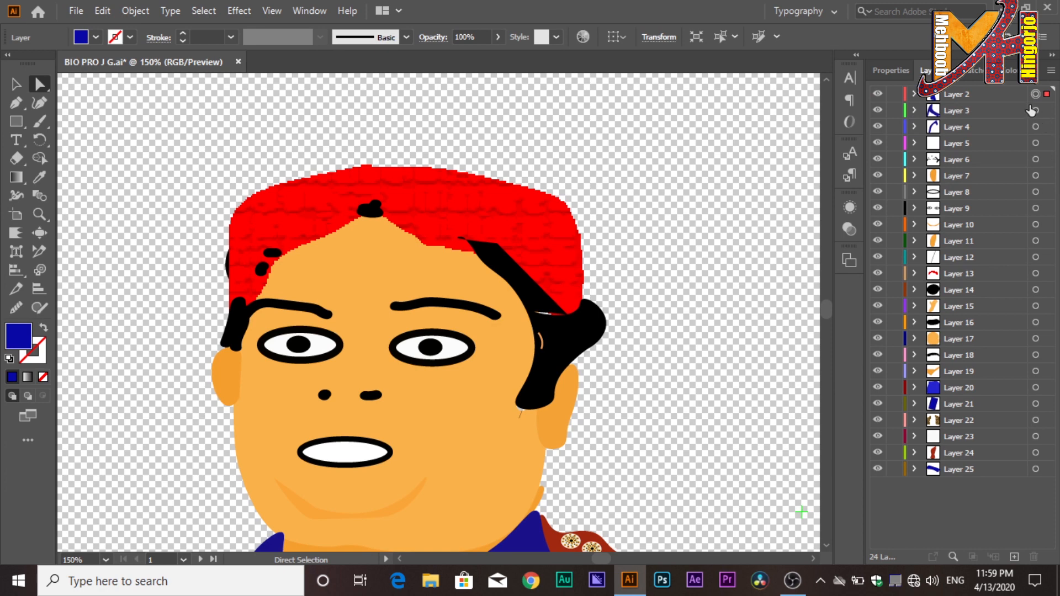
{"action": "left_click", "coordinate": [1037, 95]}
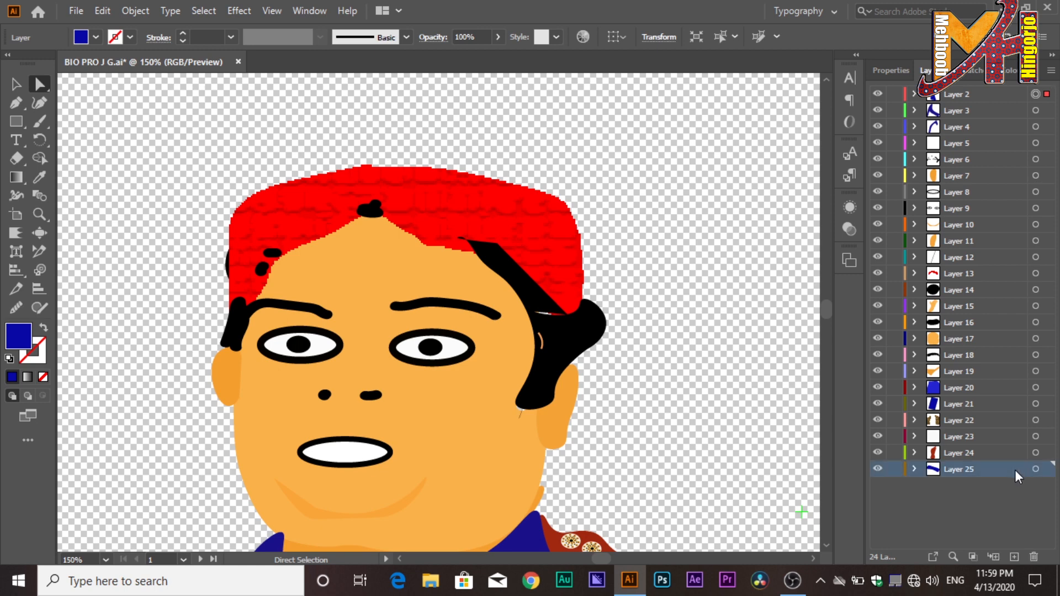
{"action": "left_click", "coordinate": [1013, 506]}
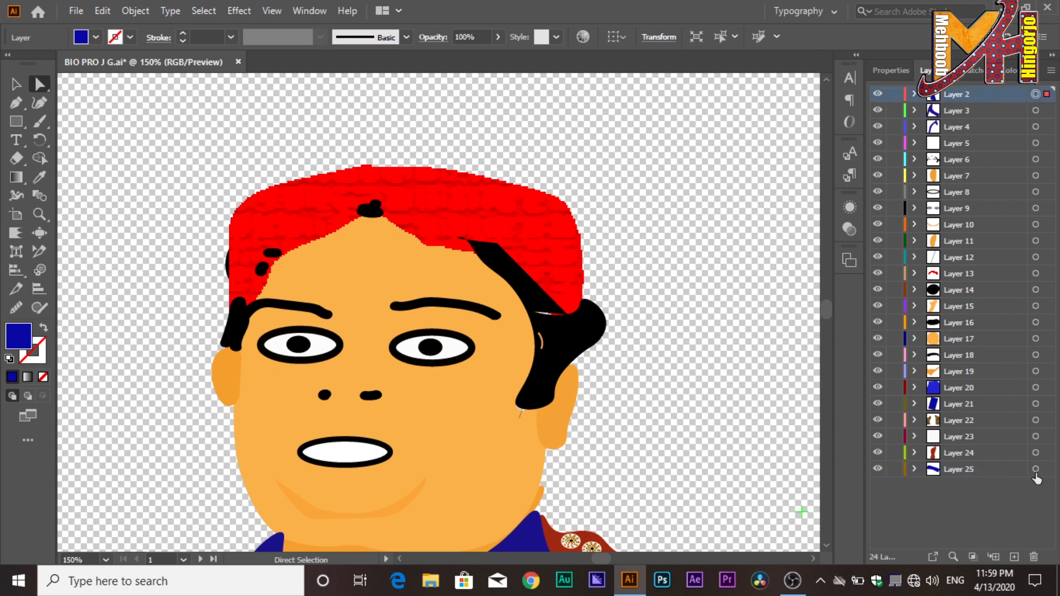
{"action": "left_click", "coordinate": [1009, 471], "text": "shift"}
{"action": "left_click", "coordinate": [1050, 70]}
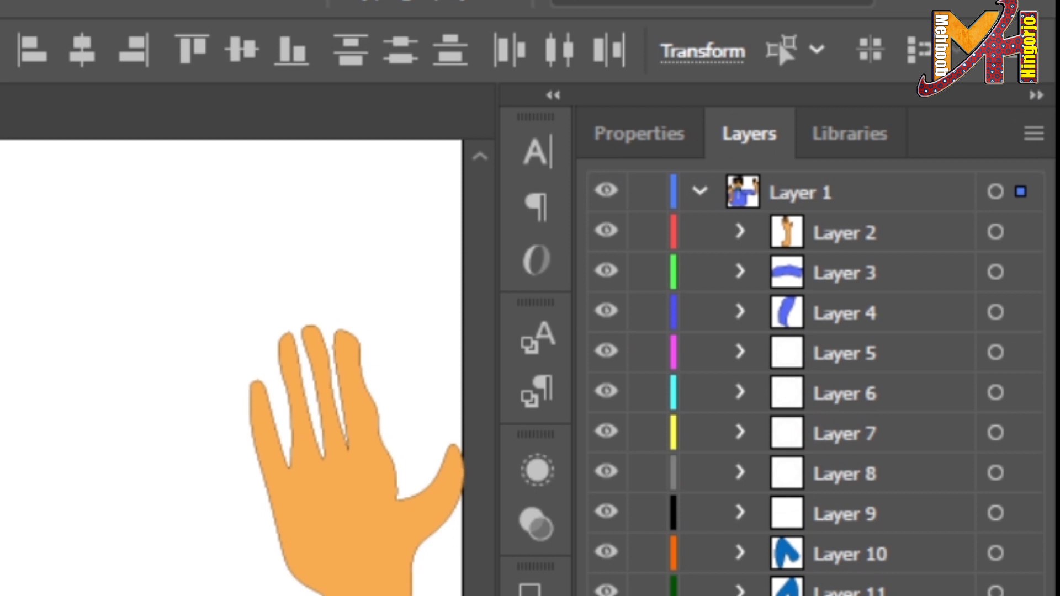
- In the cartoon document, move Layer 2 through Layer 23 out of Layer 1 to the top level of the layer list
{"action": "left_click", "coordinate": [918, 195]}
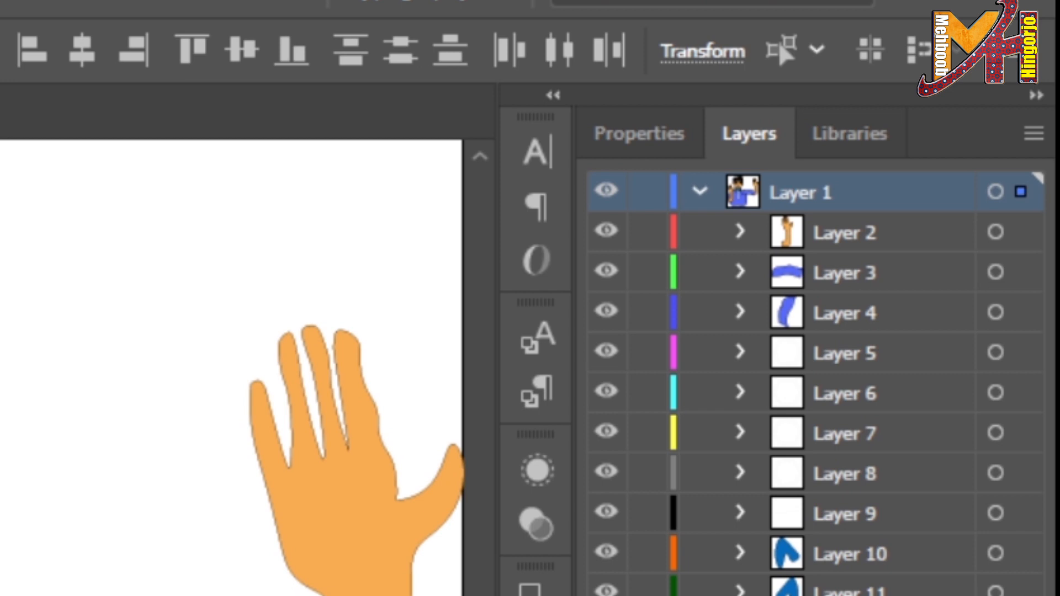
{"action": "left_click", "coordinate": [883, 581], "text": "shift"}
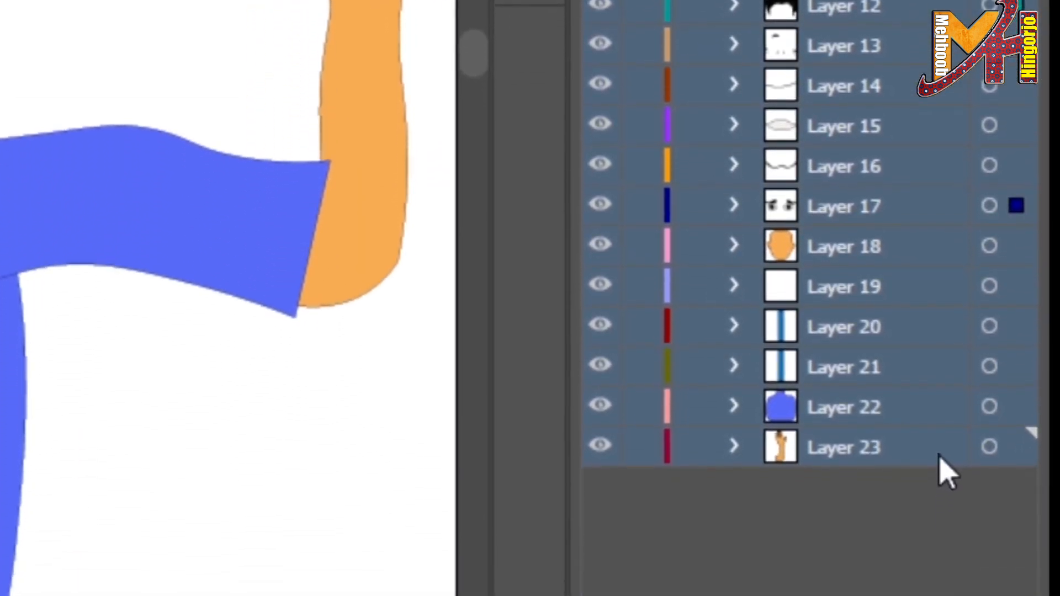
{"action": "left_click_drag", "start_coordinate": [896, 11], "coordinate": [826, 556]}
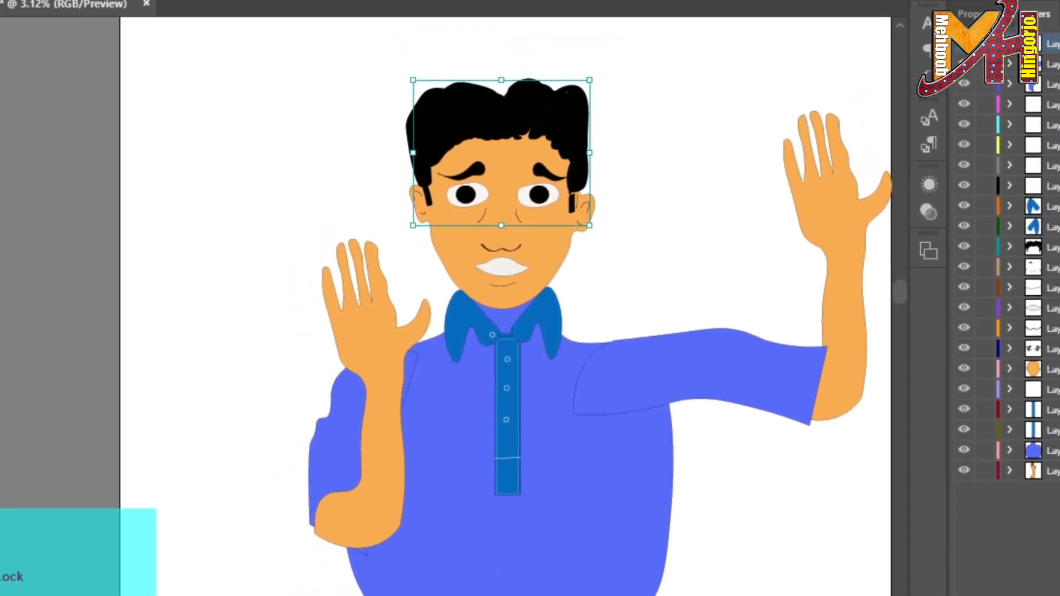
- Save a copy of the drawing to the Desktop as CARTOON in Adobe Illustrator format, using the Illustrator 2020 version
{"action": "left_click", "coordinate": [28, 1]}
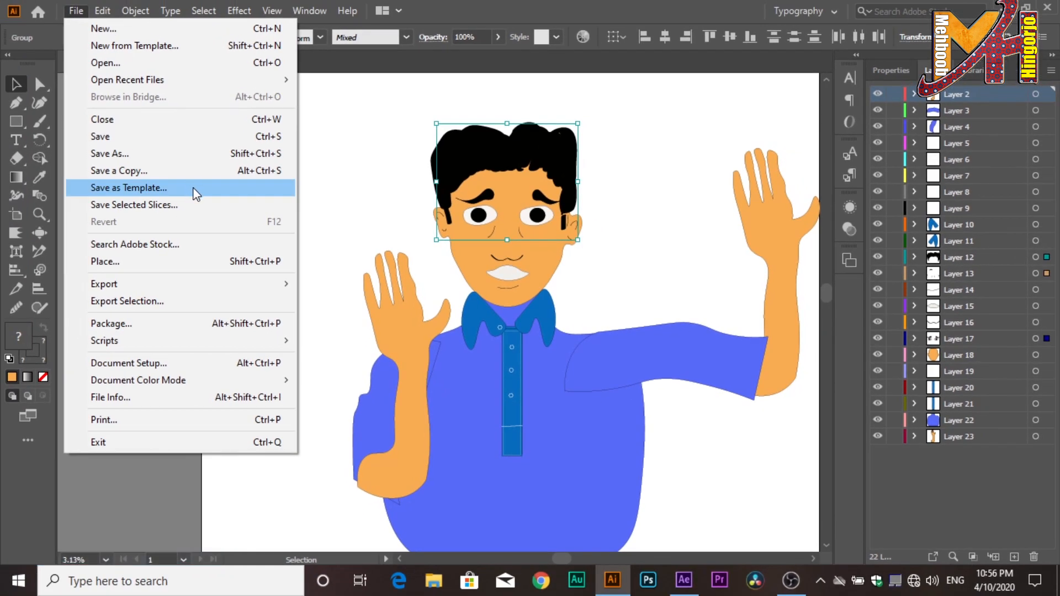
{"action": "left_click", "coordinate": [197, 177]}
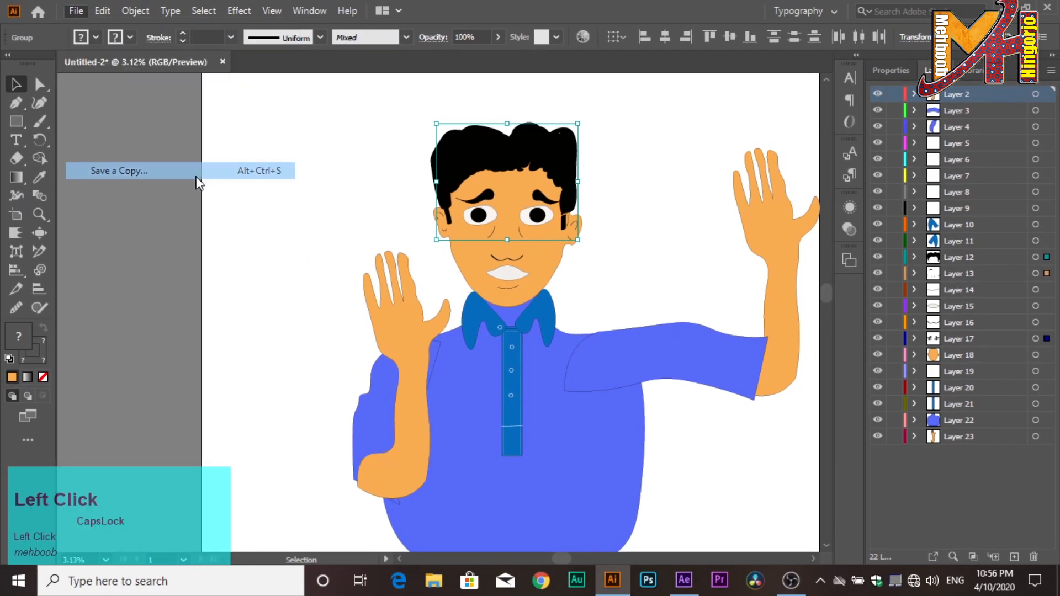
{"action": "left_click_drag", "start_coordinate": [663, 170], "coordinate": [668, 258]}
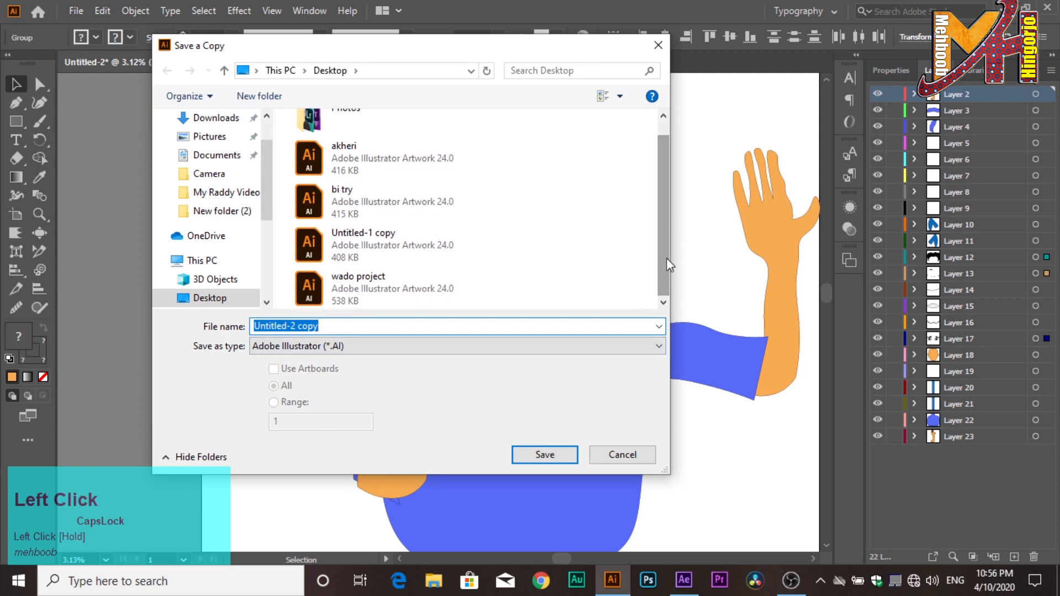
{"action": "type", "text": "CARTOON"}
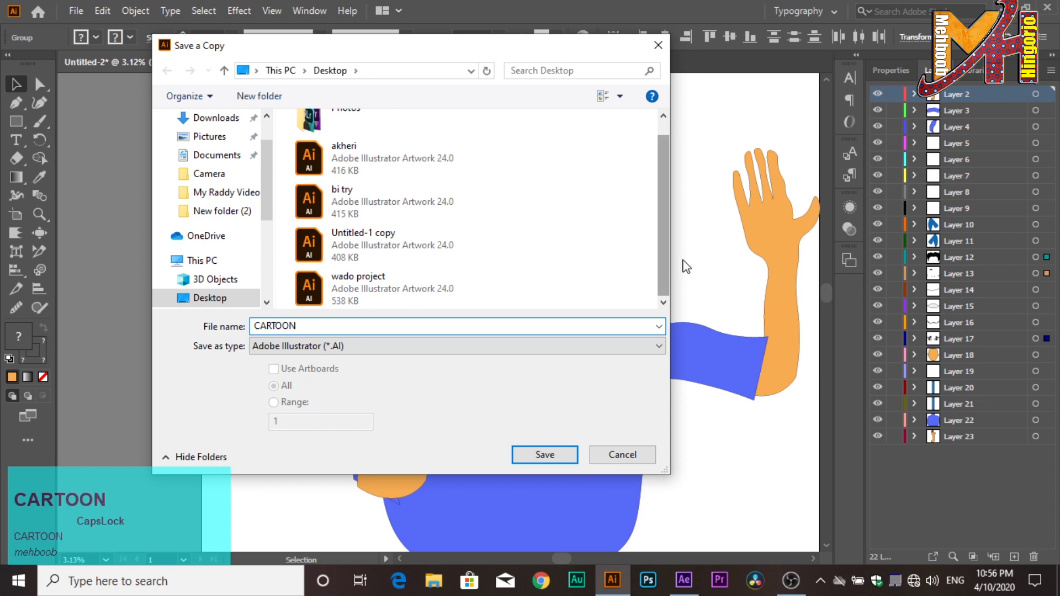
{"action": "left_click", "coordinate": [569, 455]}
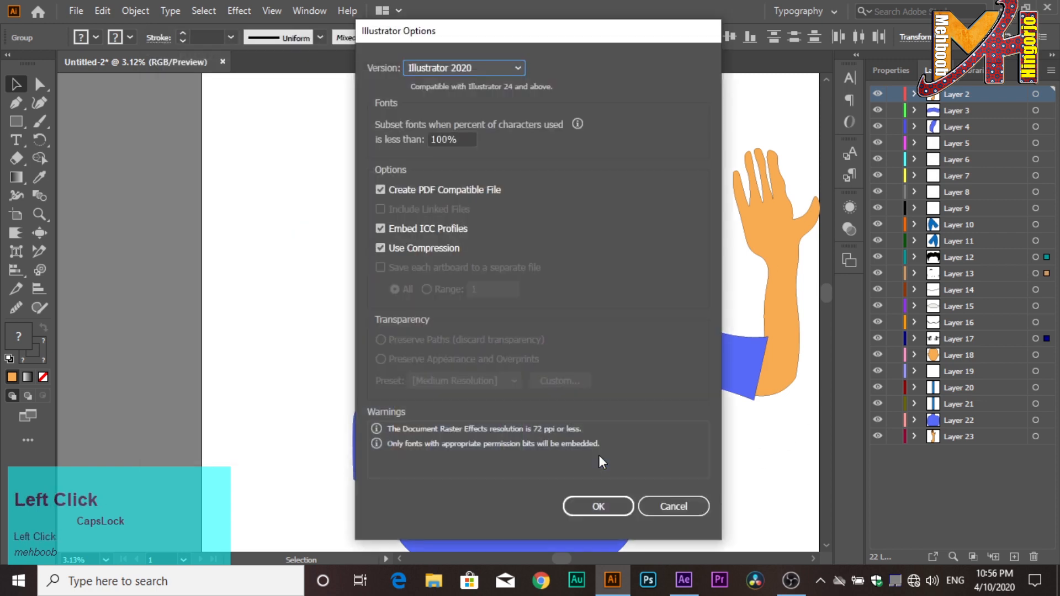
{"action": "left_click", "coordinate": [587, 511]}
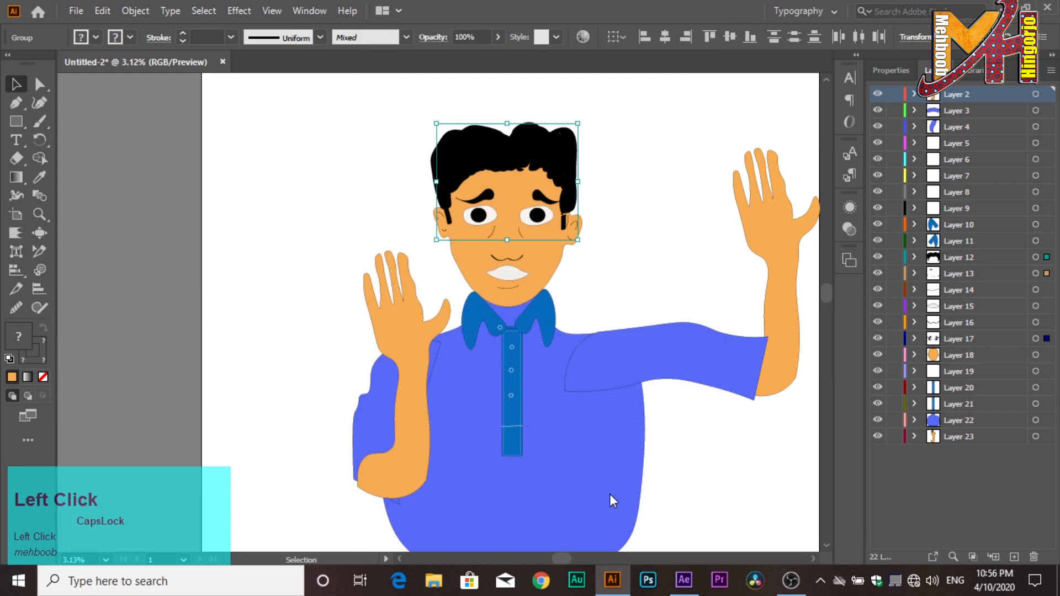
- Switch to After Effects and choose the CARTOON Illustrator file from the Desktop for import
{"action": "left_click", "coordinate": [1003, 8]}
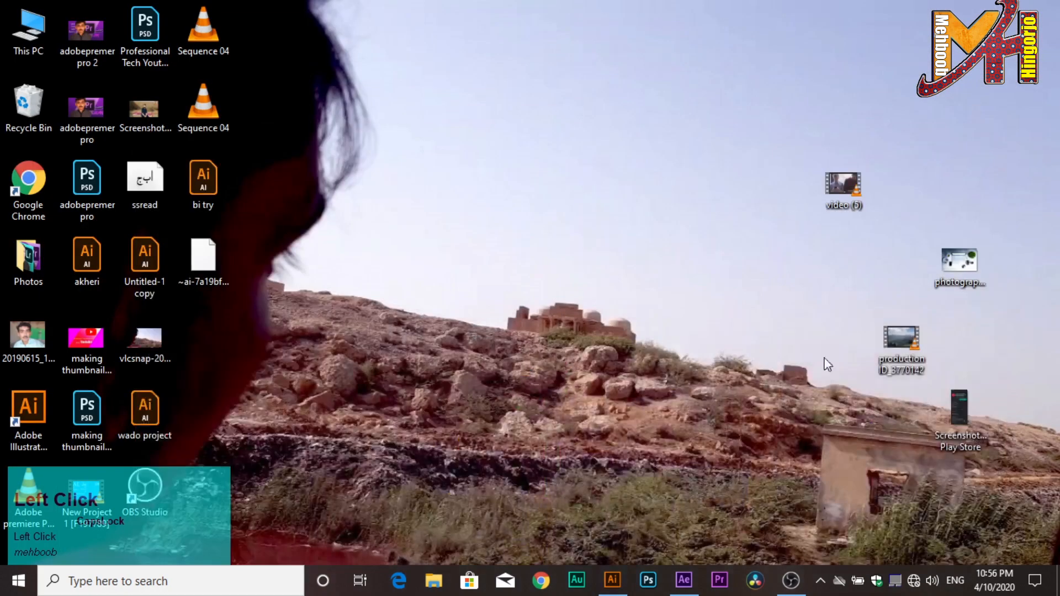
{"action": "left_click", "coordinate": [688, 591]}
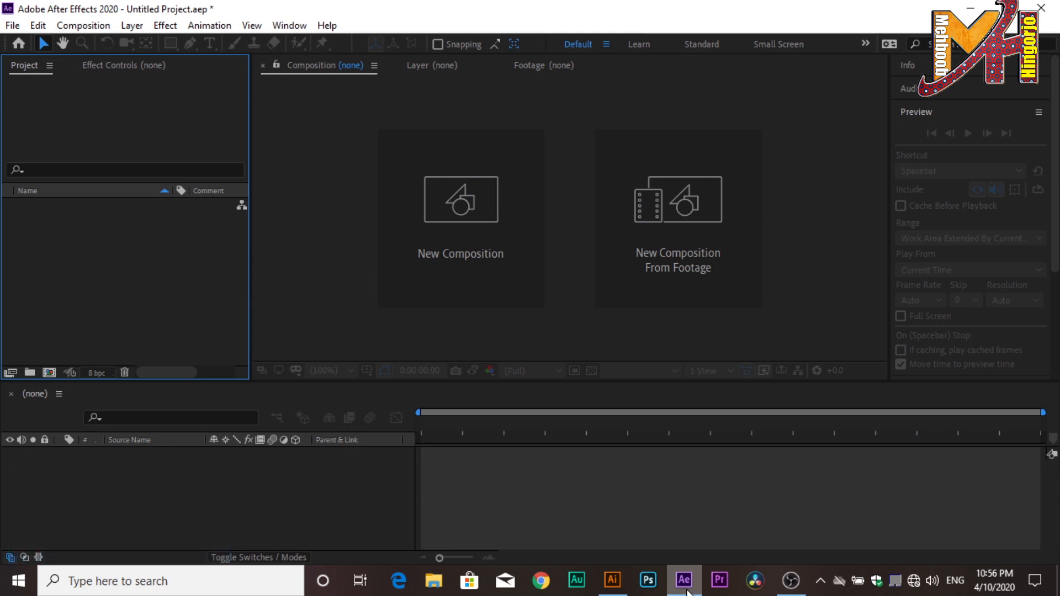
{"action": "double_click", "coordinate": [135, 251]}
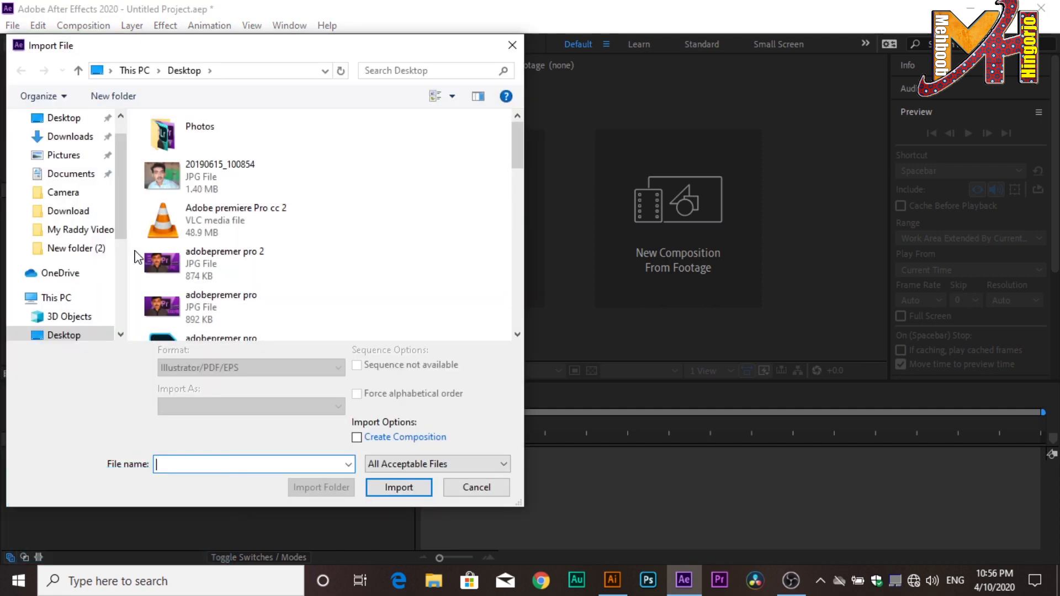
{"action": "scroll", "coordinate": [325, 221], "scroll_direction": "down", "scroll_amount": 15}
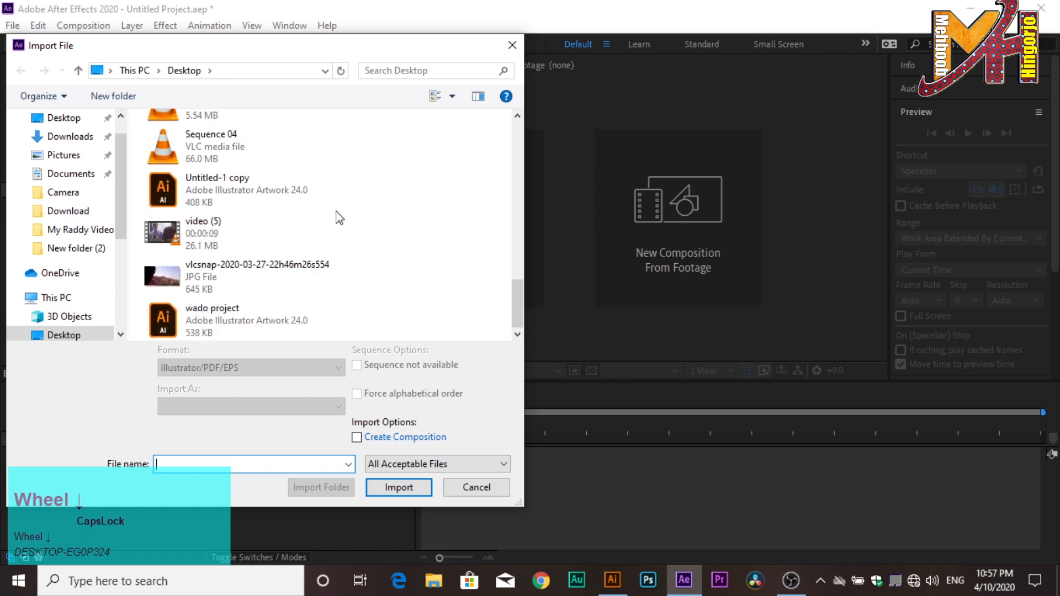
{"action": "scroll", "coordinate": [339, 219], "scroll_direction": "up", "scroll_amount": 4}
{"action": "scroll", "coordinate": [339, 218], "scroll_direction": "up", "scroll_amount": 5}
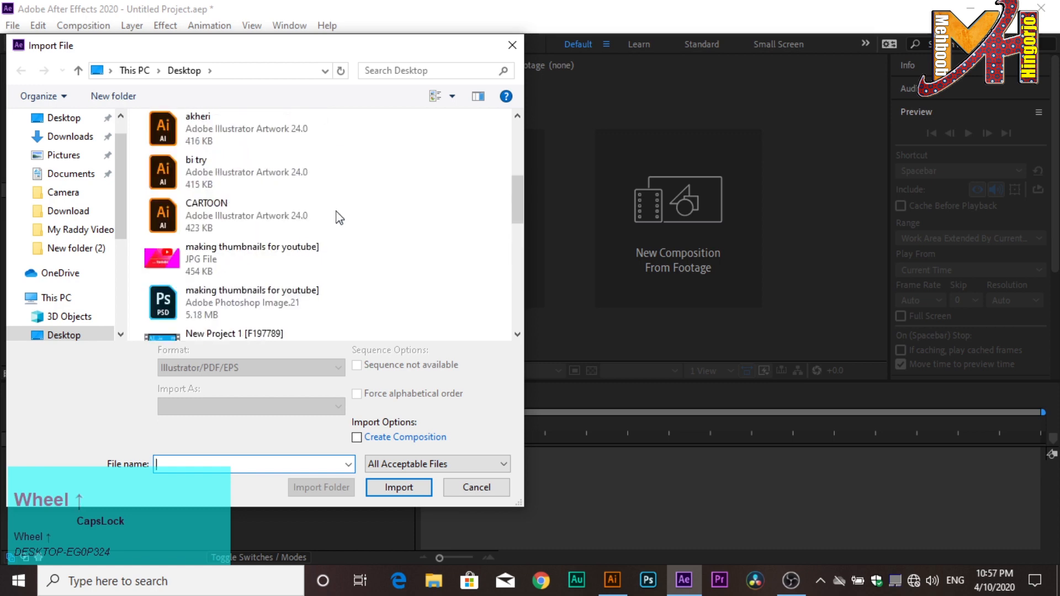
{"action": "left_click", "coordinate": [248, 213]}
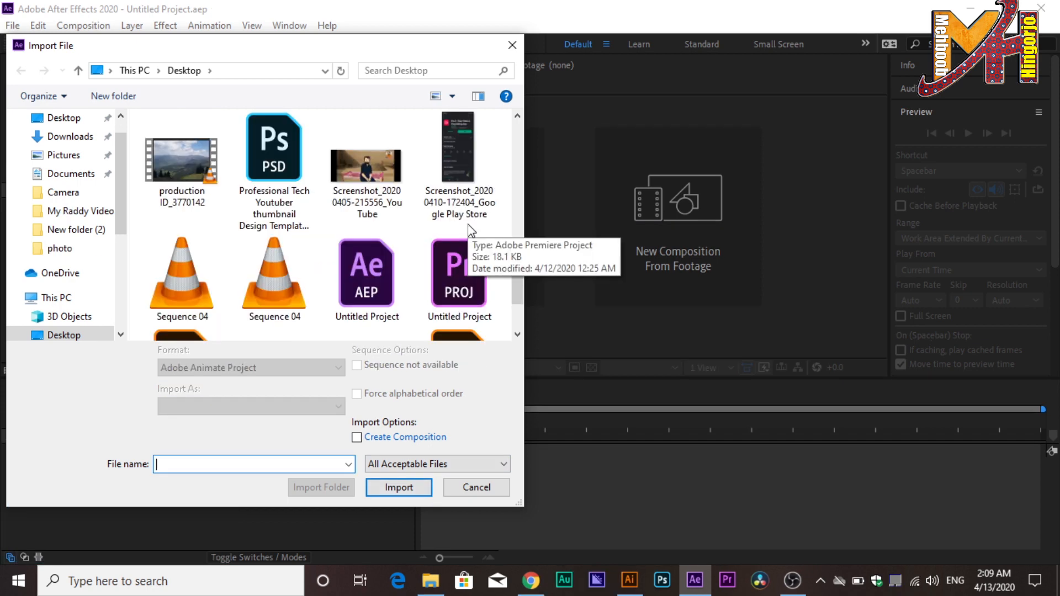
- Import the BIO PRO J G Illustrator file as Composition - Retain Layer Sizes and open the resulting composition
{"action": "scroll", "coordinate": [471, 231], "scroll_direction": "up", "scroll_amount": 5}
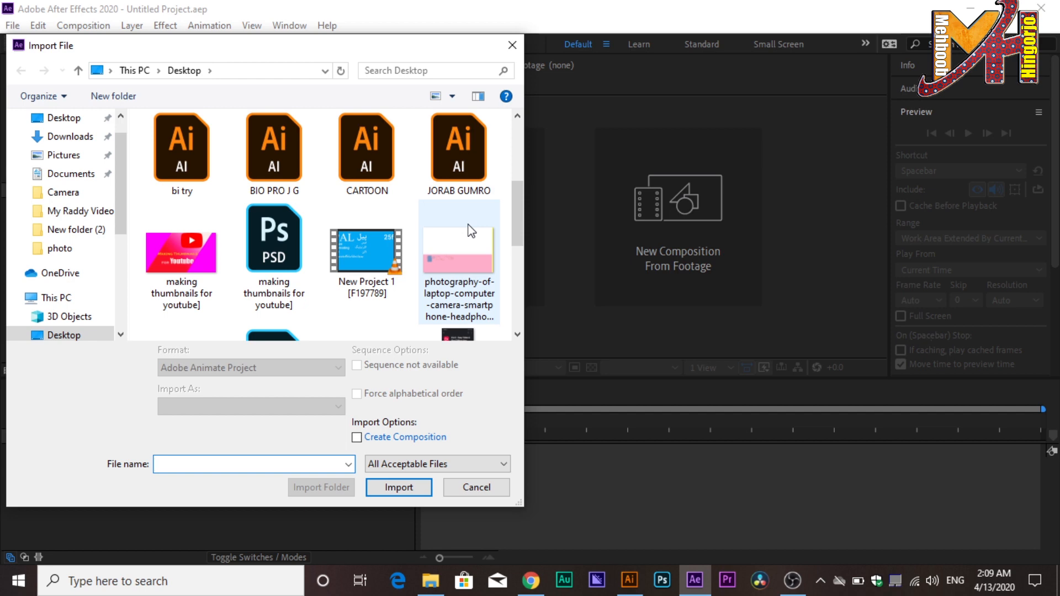
{"action": "left_click", "coordinate": [287, 154]}
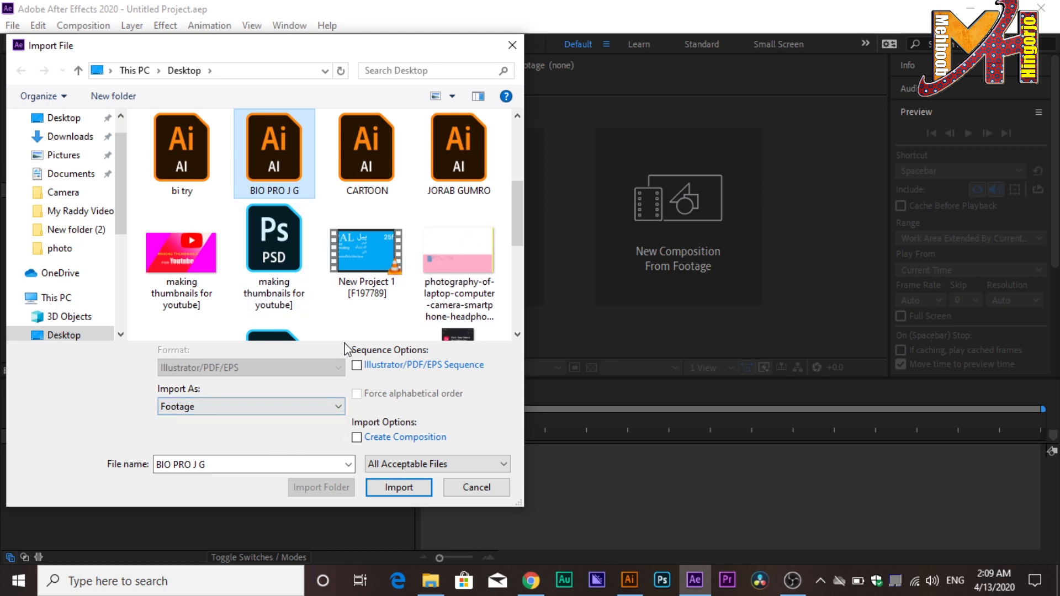
{"action": "left_click", "coordinate": [246, 406]}
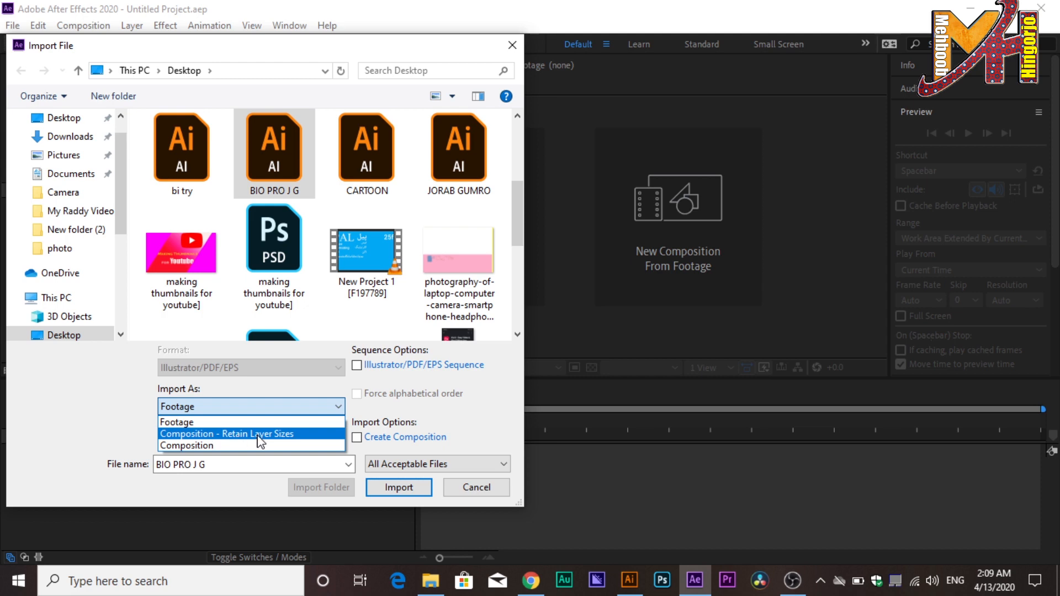
{"action": "left_click", "coordinate": [287, 434]}
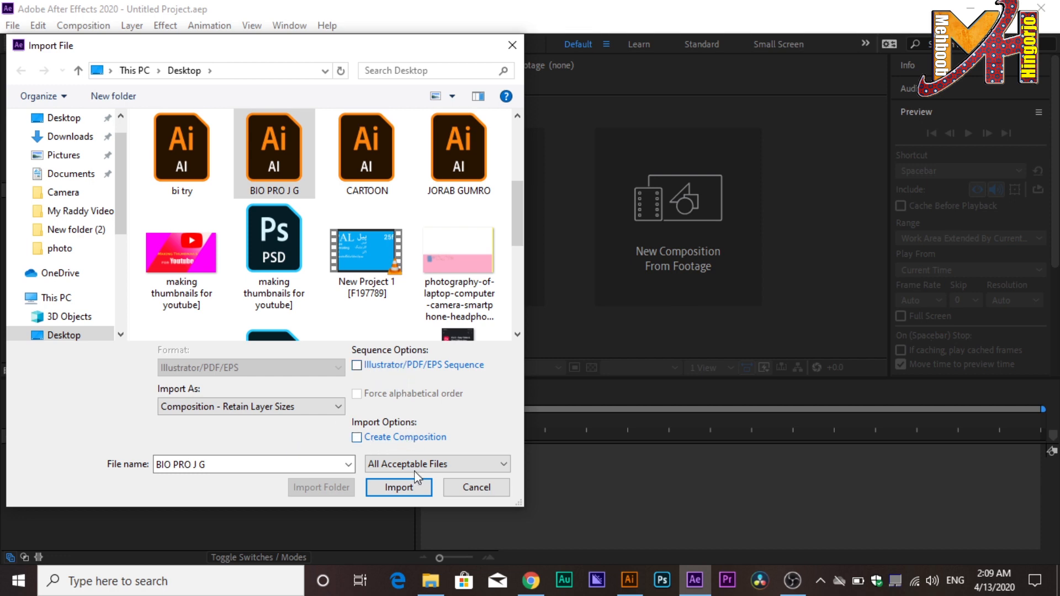
{"action": "left_click", "coordinate": [407, 490]}
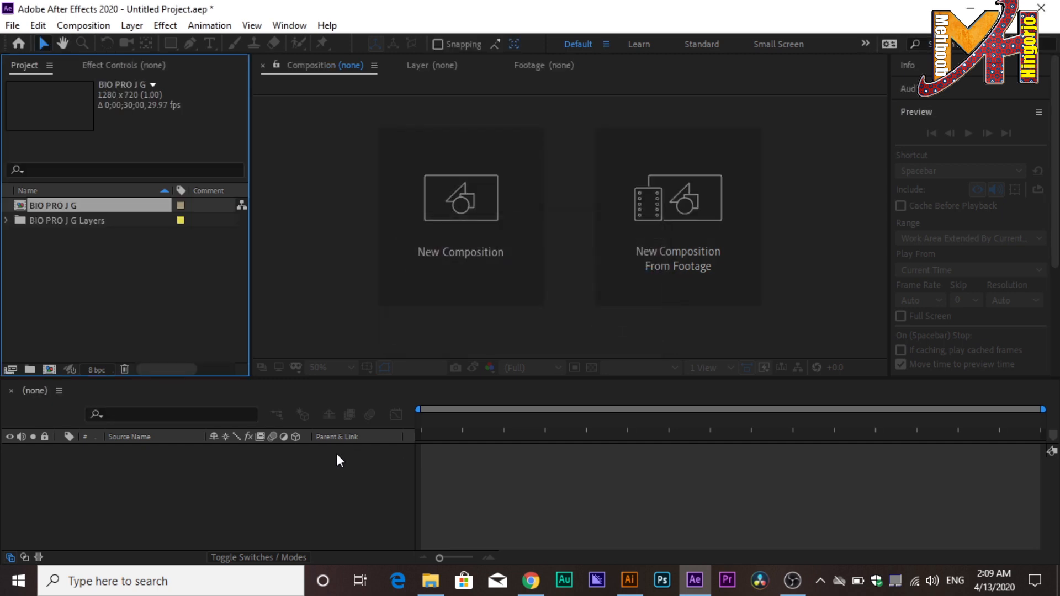
{"action": "double_click", "coordinate": [63, 205]}
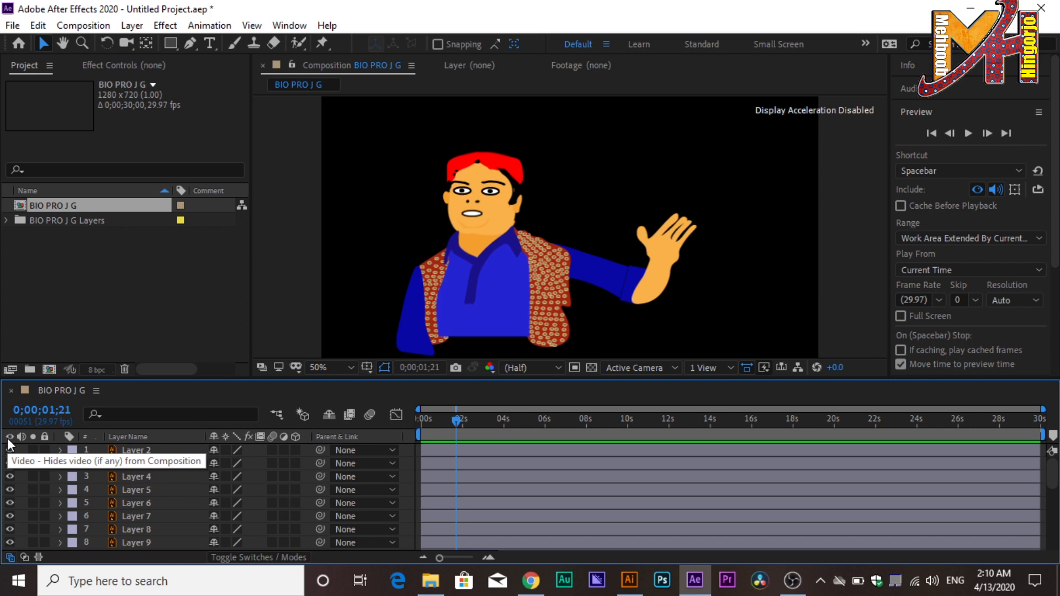
- Open Layer 2 on its own and move its anchor point to the upper tip of the blue sleeve
{"action": "left_click", "coordinate": [8, 452]}
{"action": "left_click", "coordinate": [9, 453]}
{"action": "double_click", "coordinate": [143, 452]}
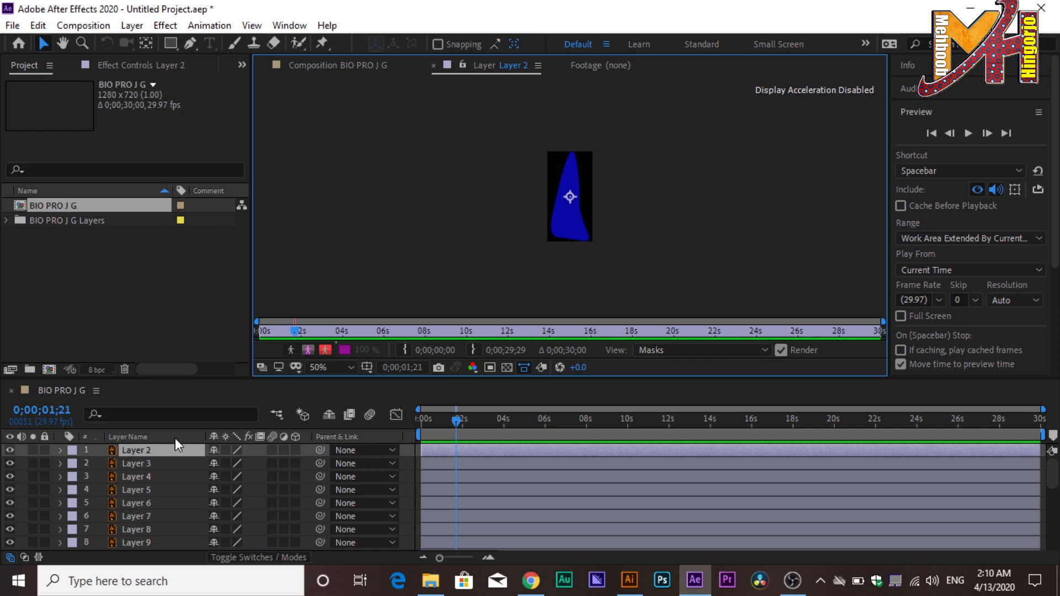
{"action": "left_click", "coordinate": [147, 44]}
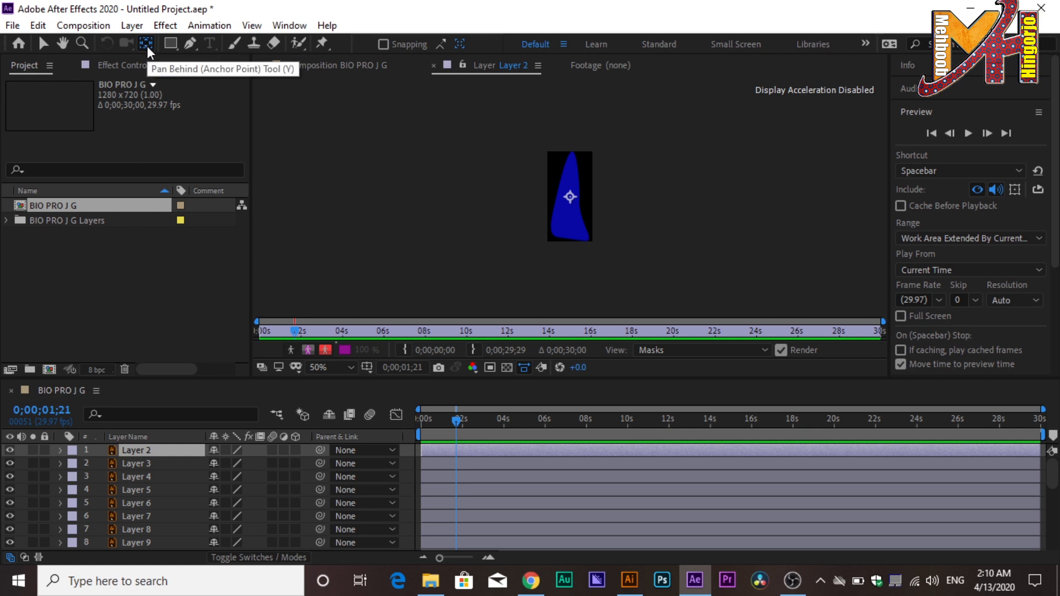
{"action": "left_click_drag", "start_coordinate": [570, 197], "coordinate": [573, 157]}
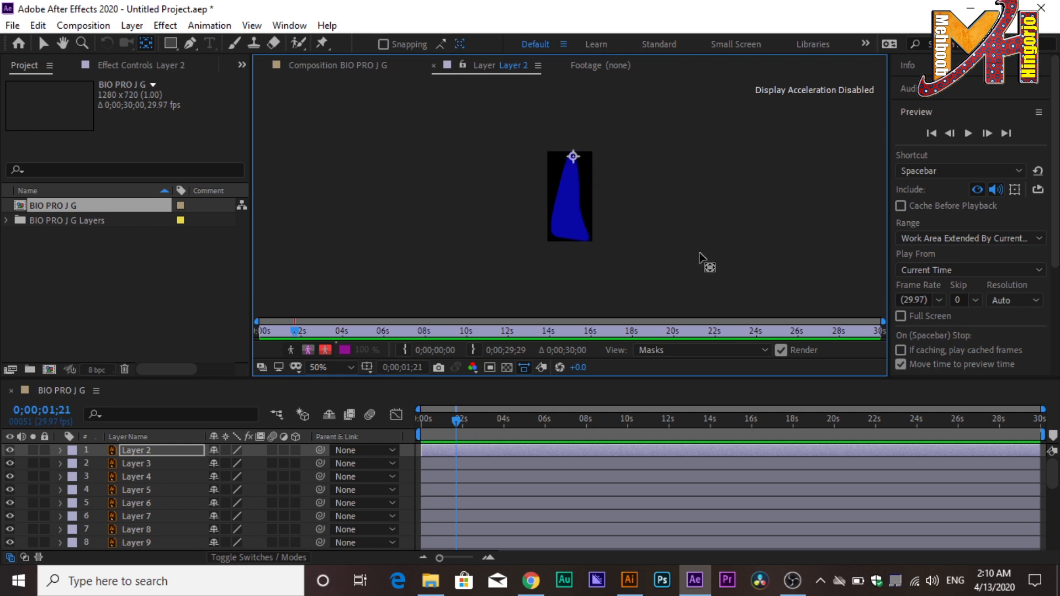
- Return to the BIO PRO J G composition and examine which character parts Layer 3 through Layer 8 contain
{"action": "left_click", "coordinate": [137, 460]}
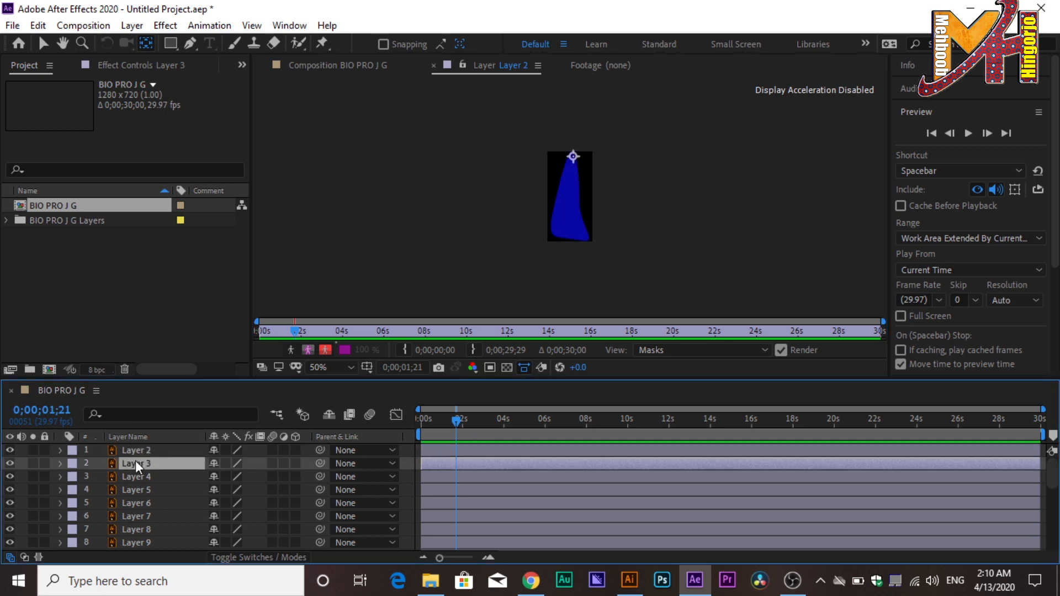
{"action": "double_click", "coordinate": [71, 202]}
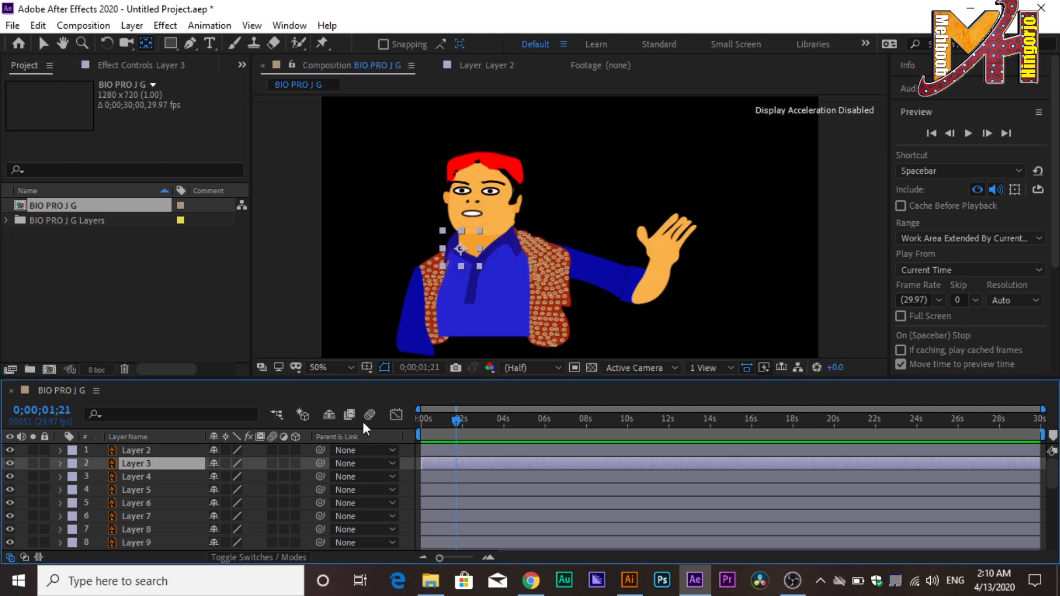
{"action": "left_click", "coordinate": [133, 478]}
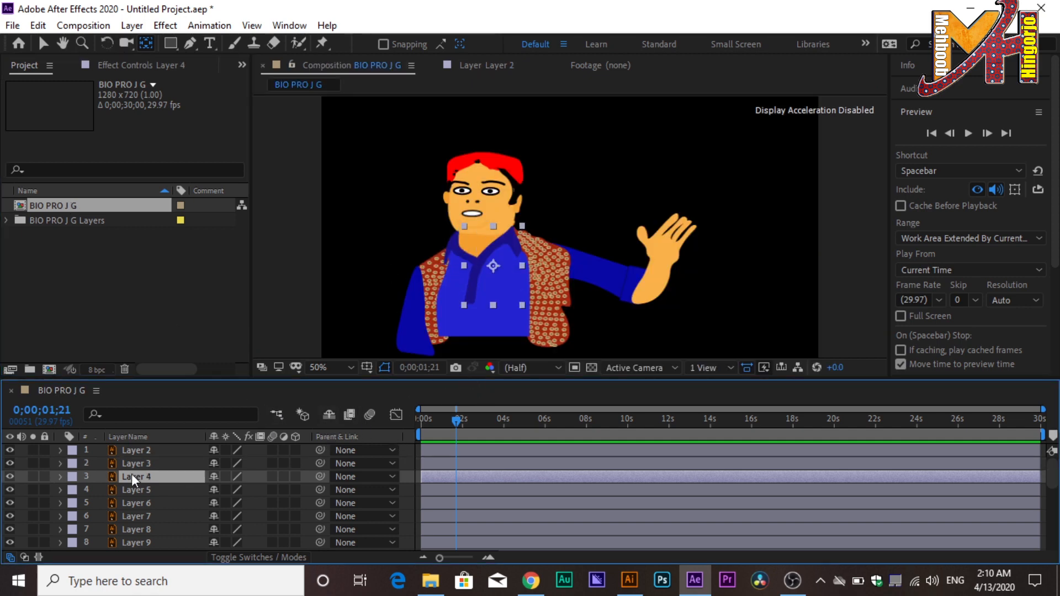
{"action": "left_click", "coordinate": [131, 489]}
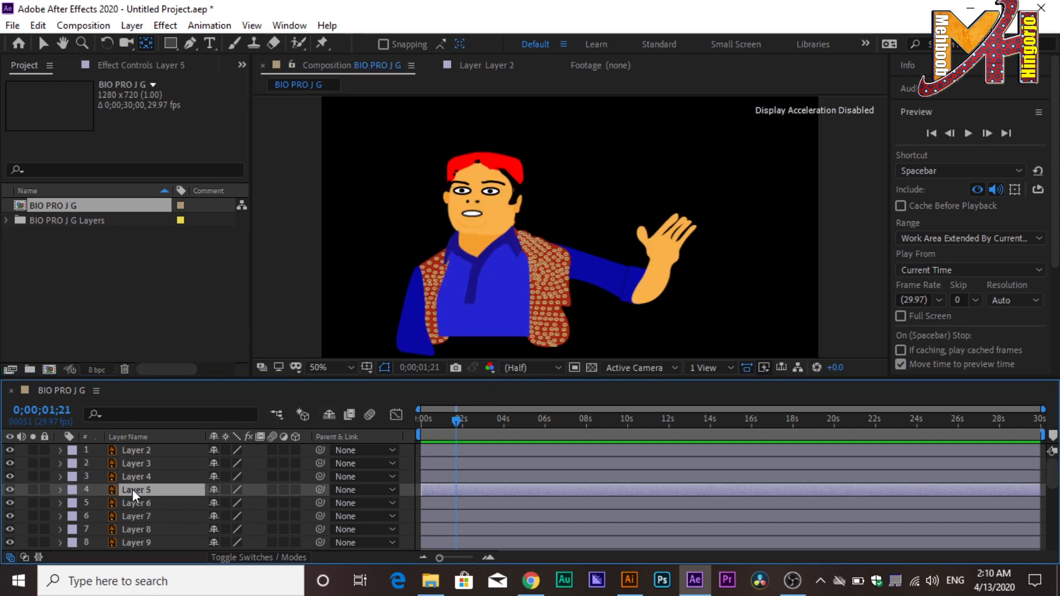
{"action": "scroll", "coordinate": [133, 490], "scroll_direction": "down", "scroll_amount": 3}
{"action": "scroll", "coordinate": [133, 489], "scroll_direction": "up", "scroll_amount": 3}
{"action": "left_click", "coordinate": [139, 466]}
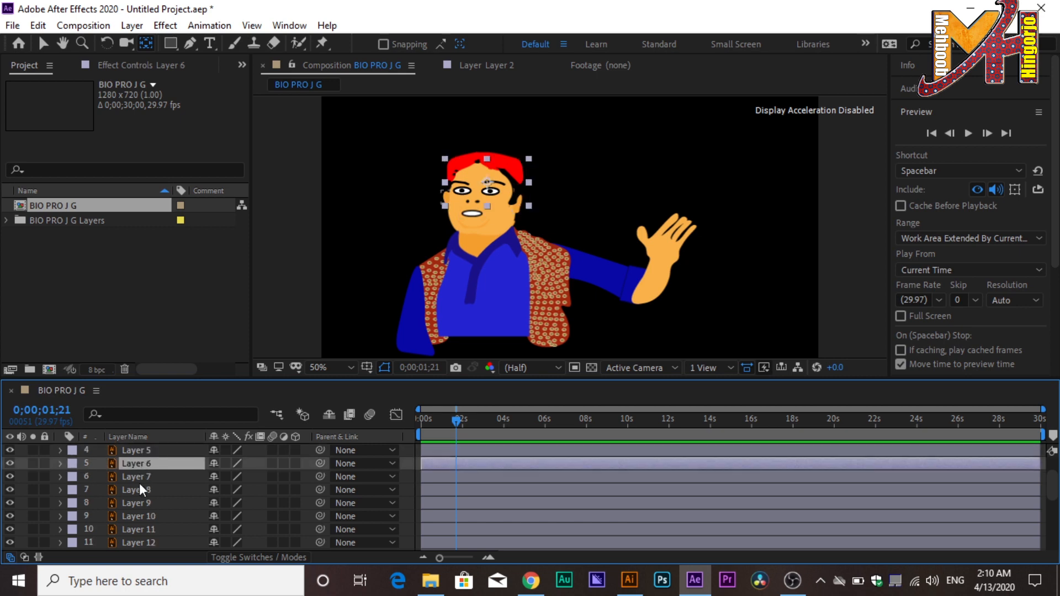
{"action": "left_click", "coordinate": [138, 482]}
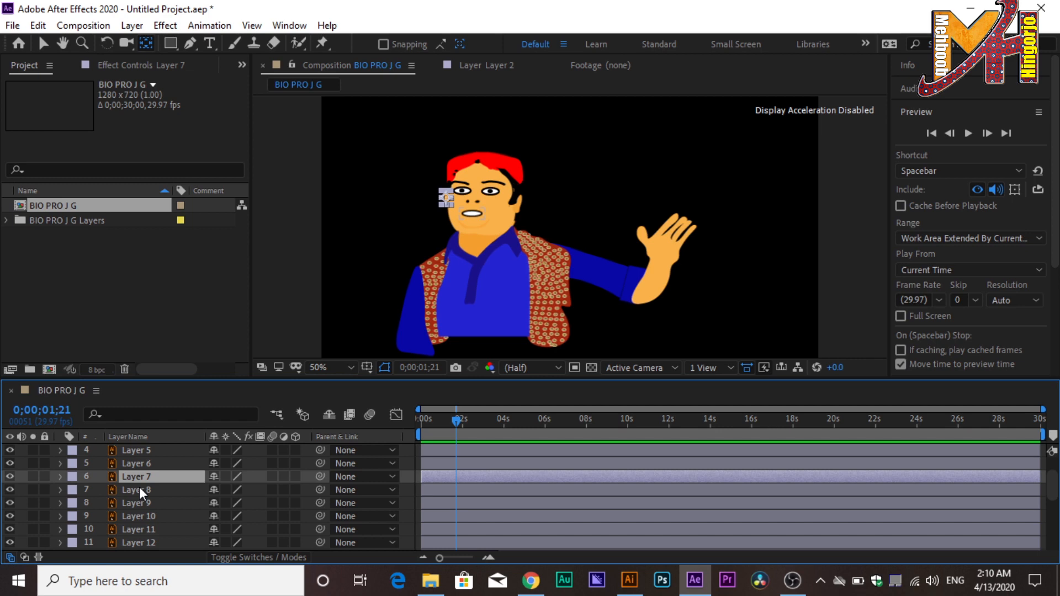
{"action": "left_click", "coordinate": [139, 489]}
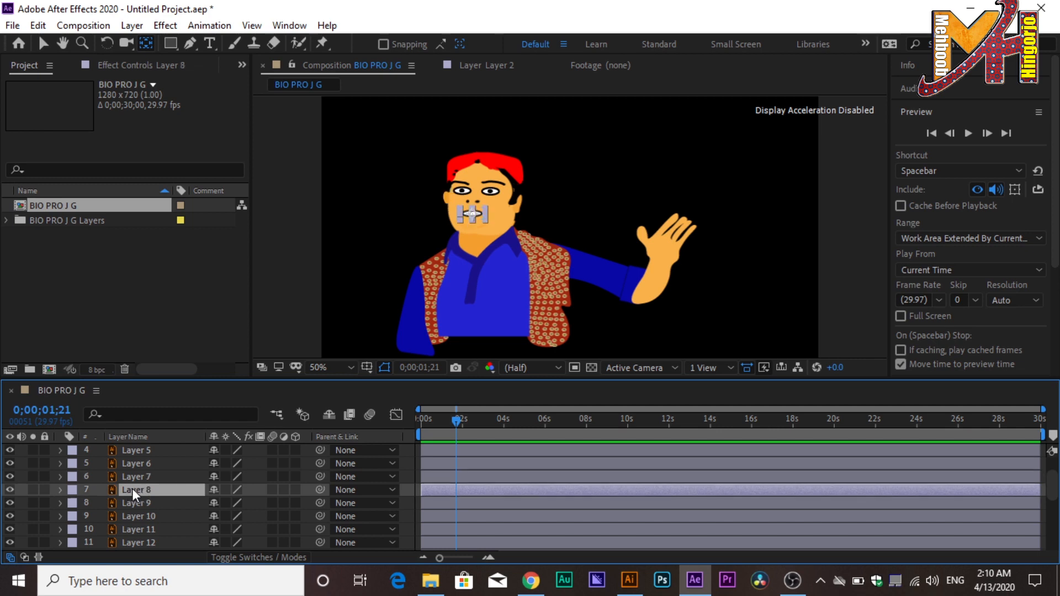
{"action": "double_click", "coordinate": [132, 489]}
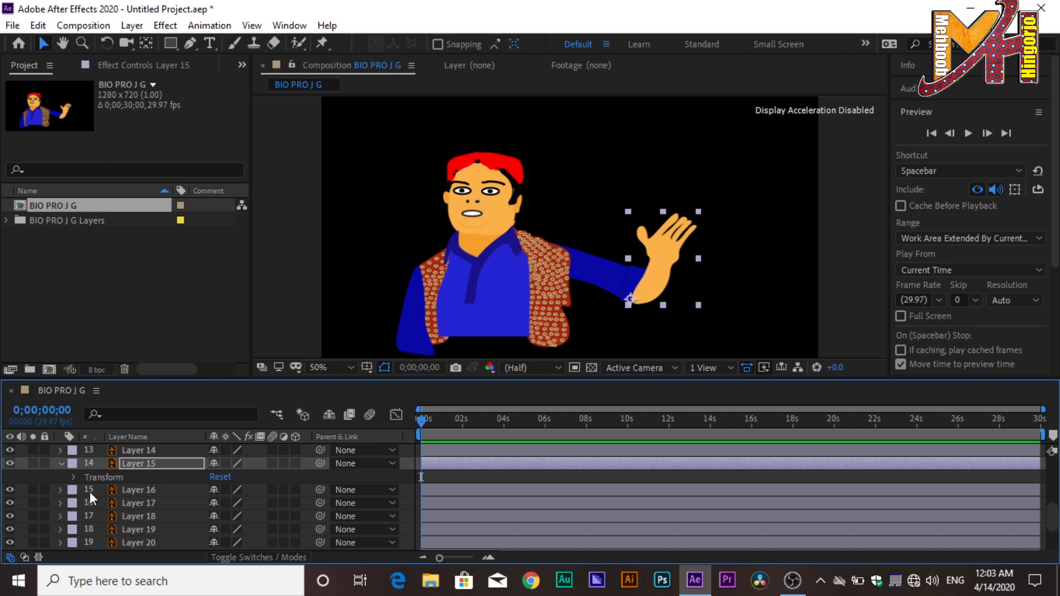
- Animate the rotation of the raised forearm on Layer 15 from 0° at the start to -43° at 0;00;00;24
{"action": "left_click", "coordinate": [75, 478]}
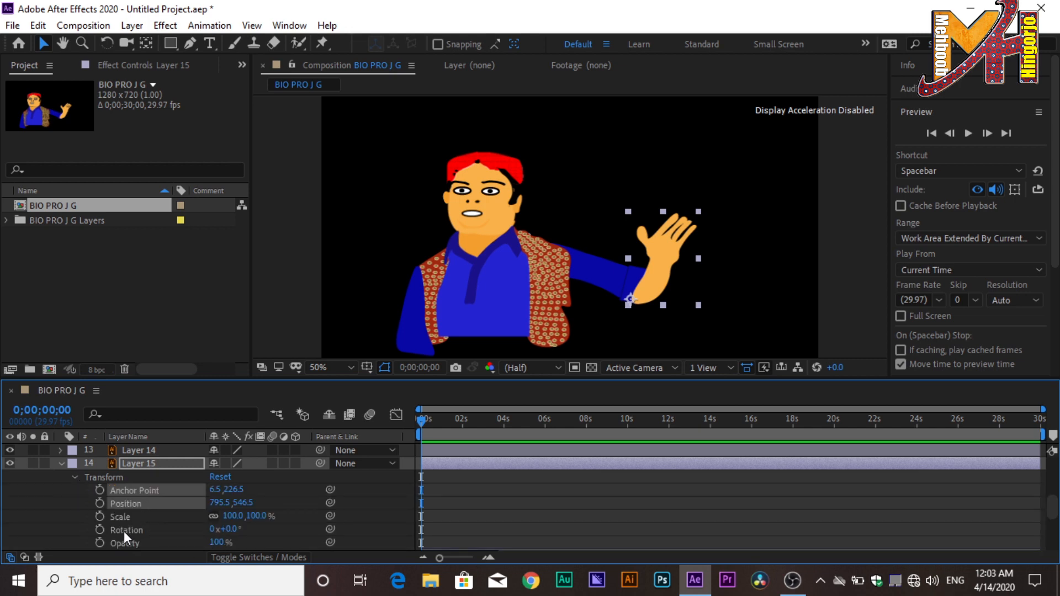
{"action": "left_click", "coordinate": [100, 530]}
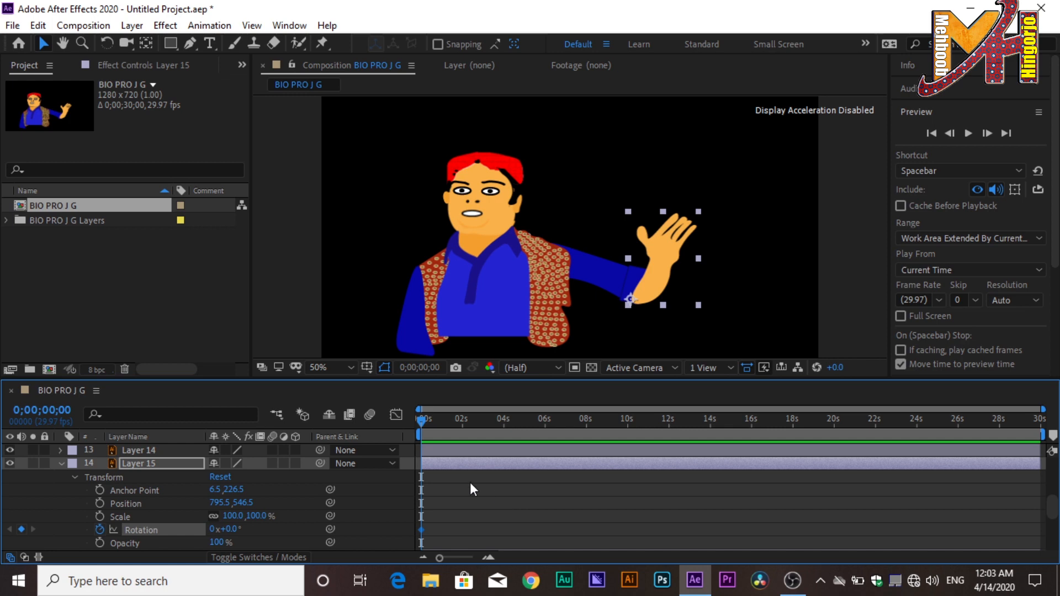
{"action": "left_click_drag", "start_coordinate": [422, 422], "coordinate": [439, 424]}
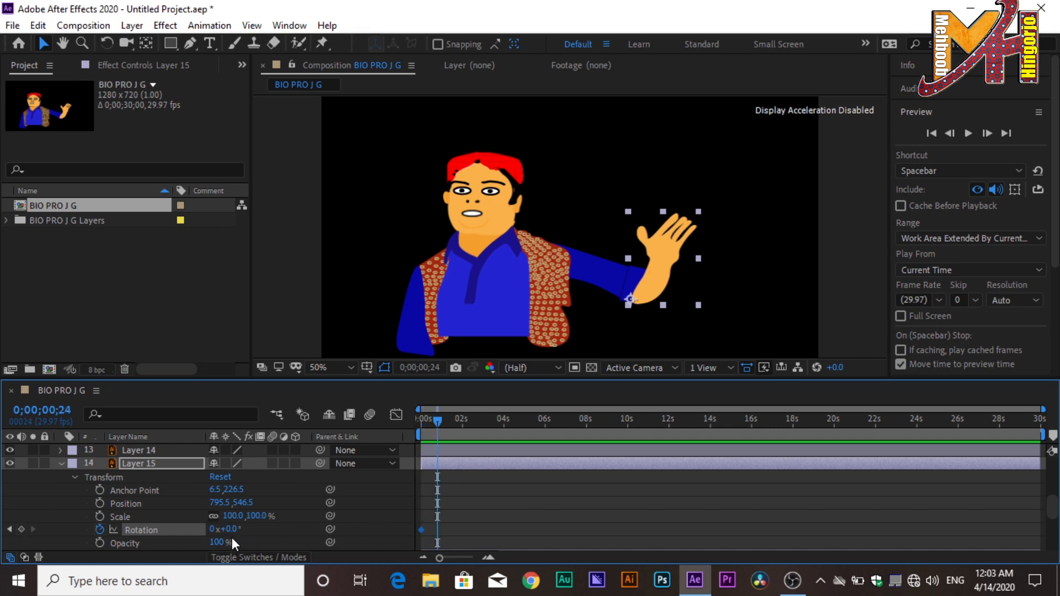
{"action": "left_click_drag", "start_coordinate": [231, 529], "coordinate": [197, 529]}
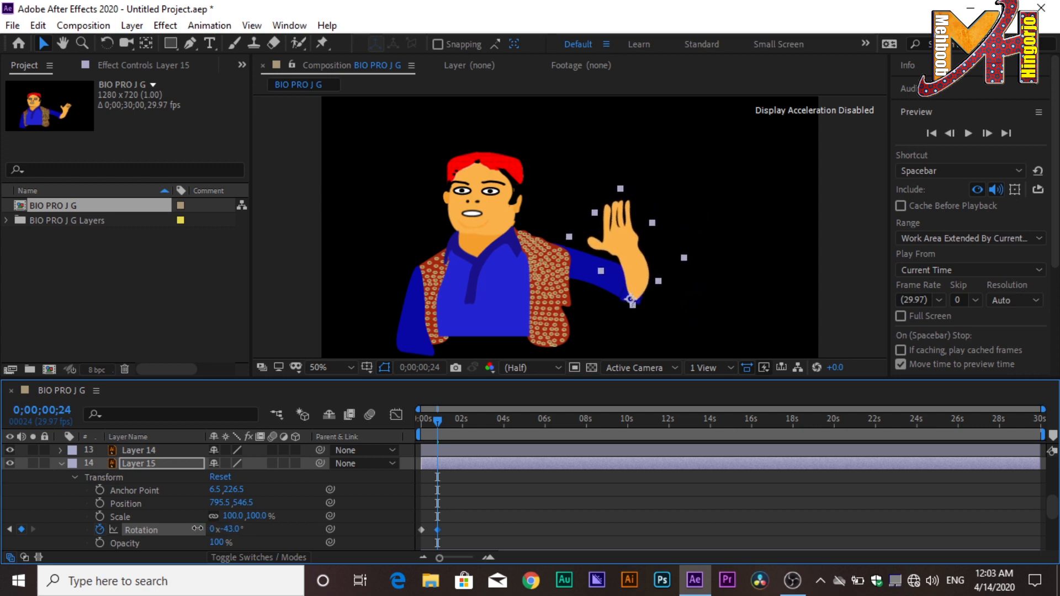
{"action": "key", "text": "space"}
- Add a -2° rotation keyframe to the forearm at about 2 seconds and preview the wave from the start
{"action": "left_click_drag", "start_coordinate": [435, 420], "coordinate": [460, 422]}
{"action": "left_click_drag", "start_coordinate": [229, 530], "coordinate": [263, 529]}
{"action": "left_click_drag", "start_coordinate": [461, 423], "coordinate": [374, 426]}
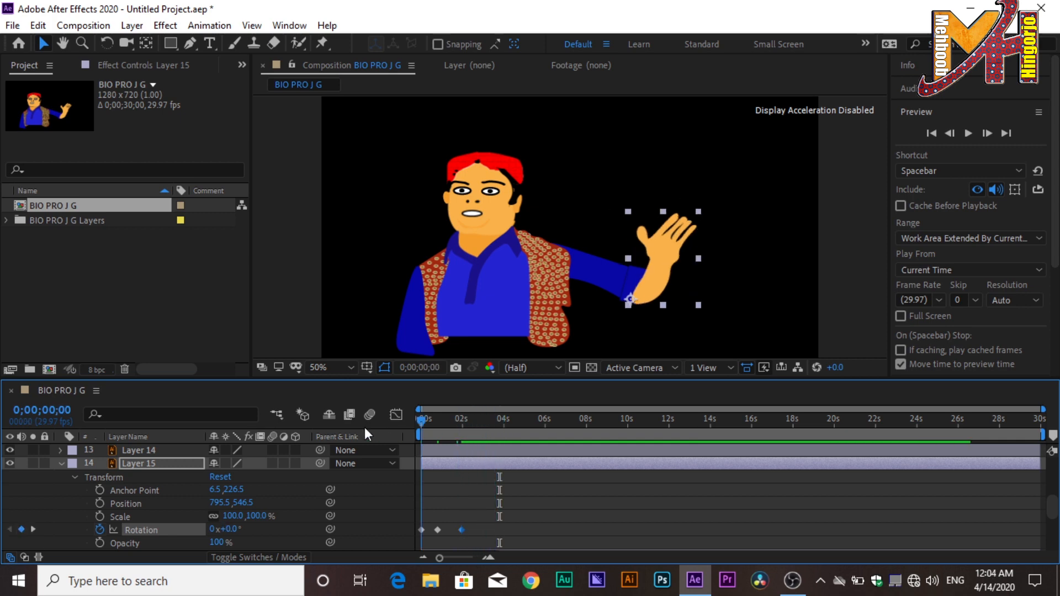
{"action": "key", "text": "space"}
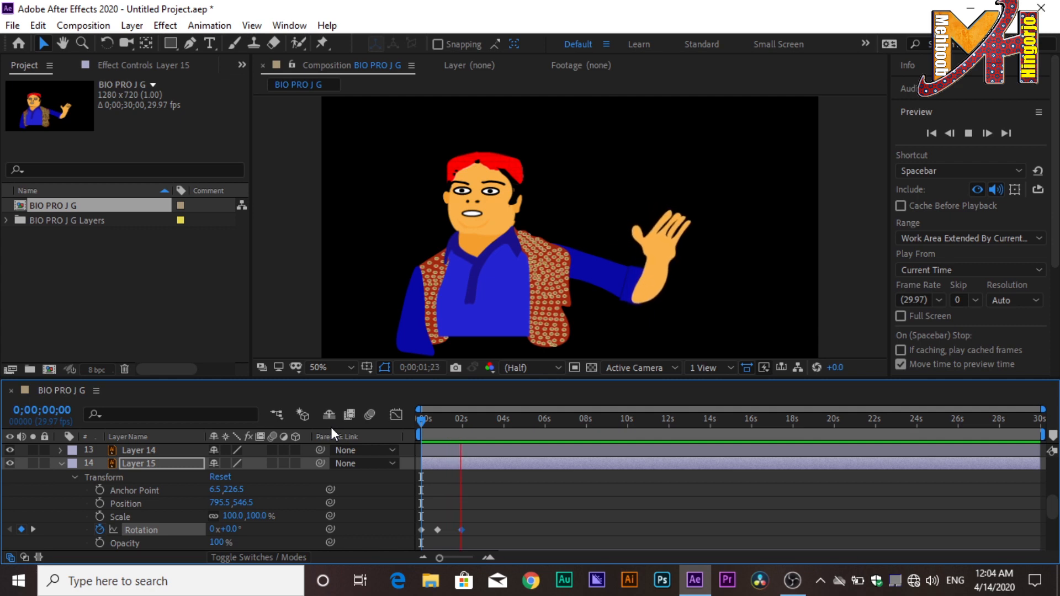
{"action": "key", "text": "space"}
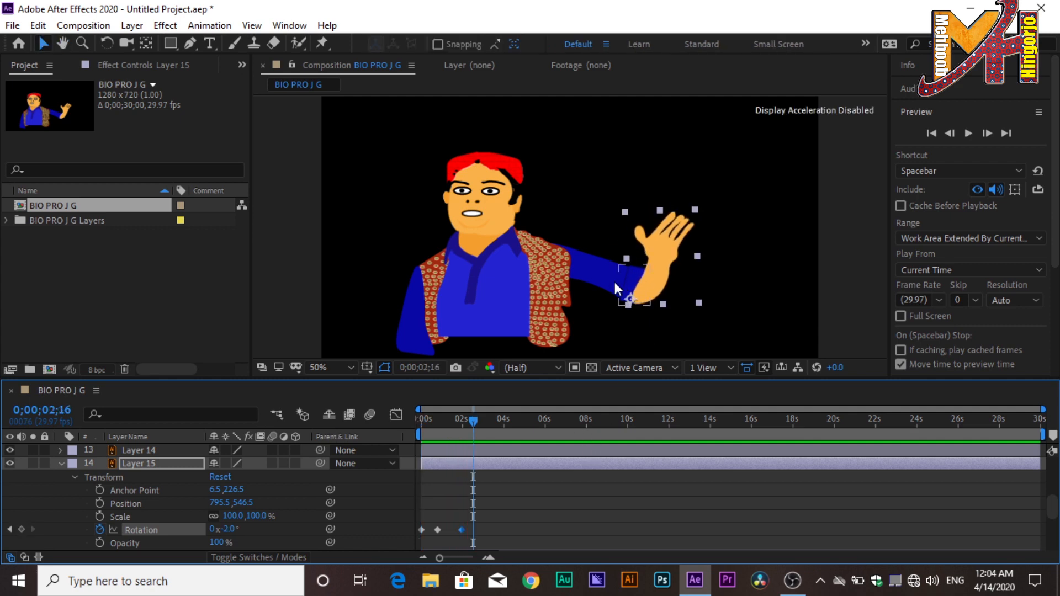
- Add a starting rotation keyframe at 0;00;00;00 to the raised arm's blue upper sleeve on Layer 25
{"action": "left_click", "coordinate": [594, 270]}
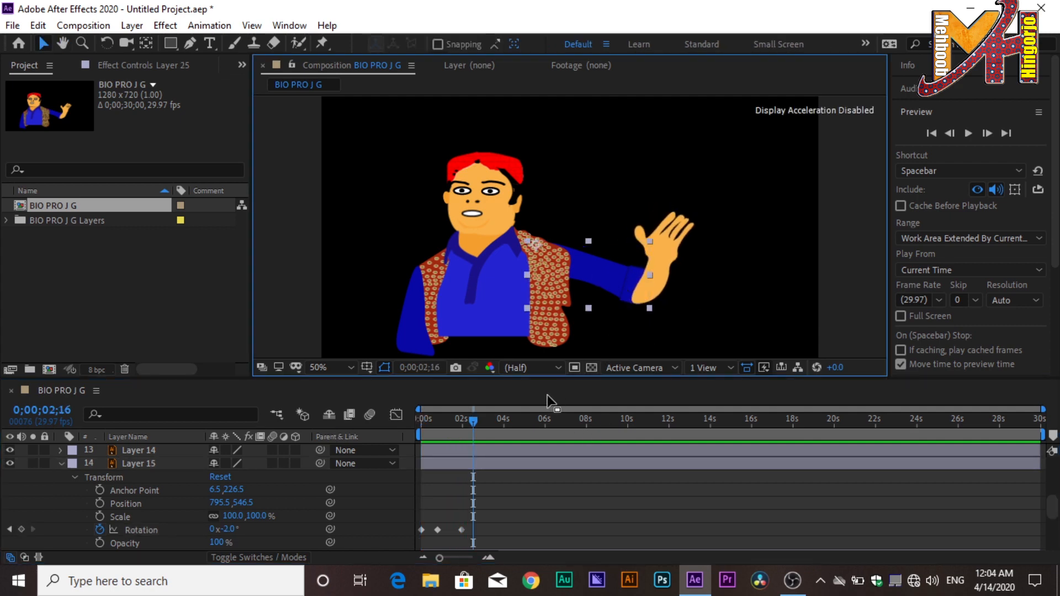
{"action": "left_click_drag", "start_coordinate": [468, 422], "coordinate": [407, 422]}
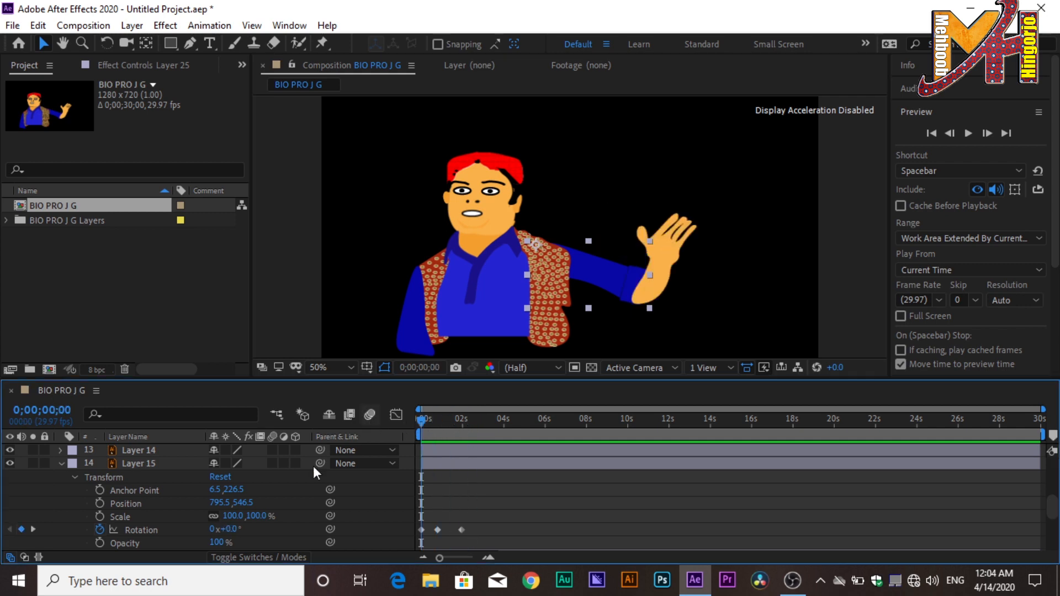
{"action": "scroll", "coordinate": [260, 505], "scroll_direction": "up", "scroll_amount": 1}
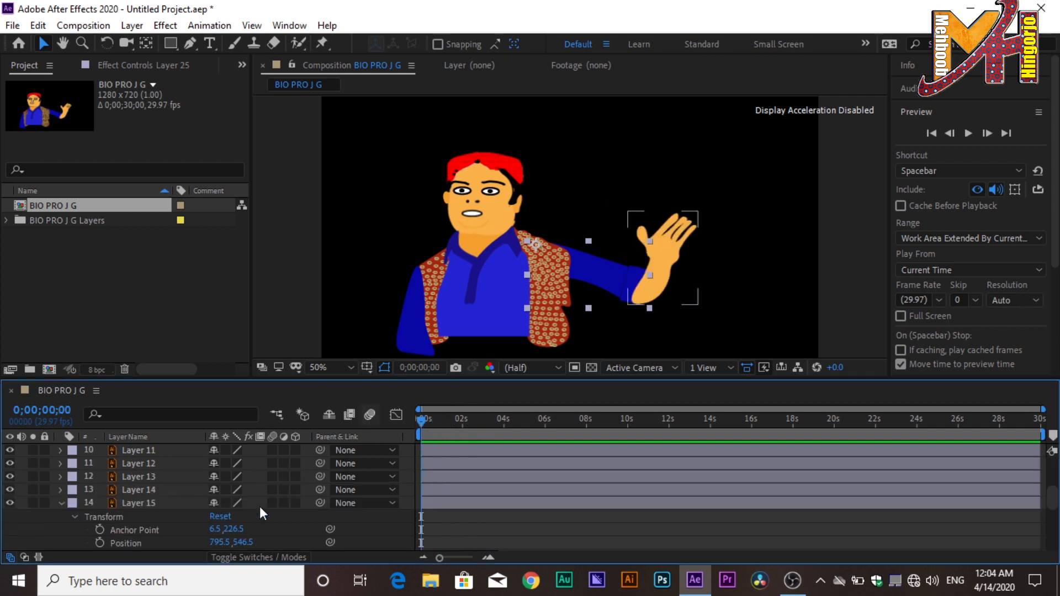
{"action": "left_click", "coordinate": [61, 504]}
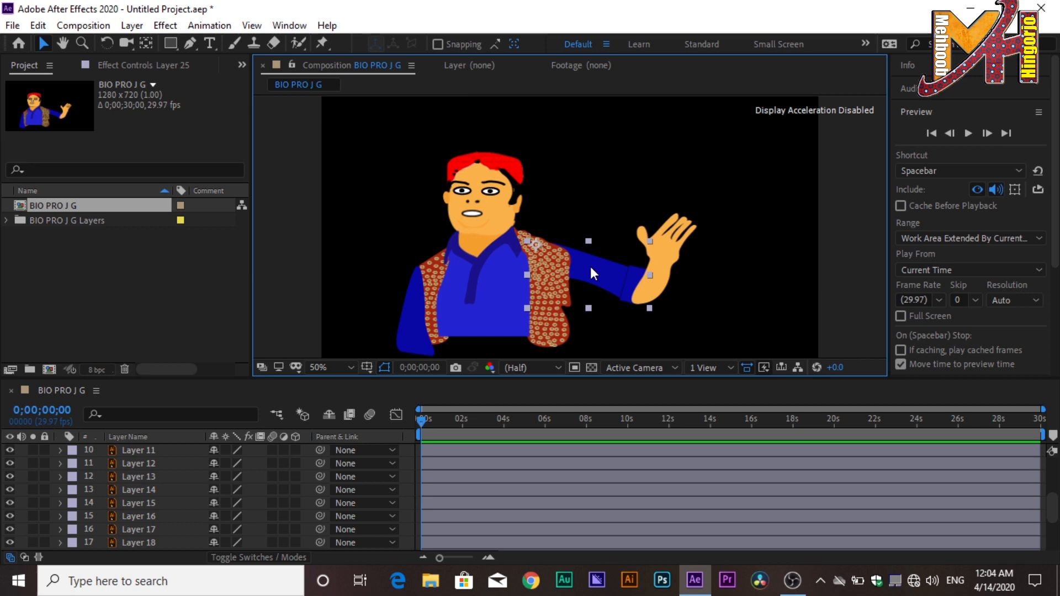
{"action": "key", "text": "alt+shift+r"}
- Rotate the upper sleeve slightly counter-clockwise at about 0.5 seconds and clockwise at about 2.7 seconds, keyframing both positions
{"action": "left_click", "coordinate": [443, 422]}
{"action": "left_click_drag", "start_coordinate": [443, 423], "coordinate": [432, 423]}
{"action": "left_click_drag", "start_coordinate": [228, 543], "coordinate": [226, 544]}
{"action": "left_click_drag", "start_coordinate": [432, 422], "coordinate": [477, 423]}
{"action": "left_click_drag", "start_coordinate": [230, 544], "coordinate": [239, 543]}
{"action": "left_click_drag", "start_coordinate": [477, 422], "coordinate": [520, 426]}
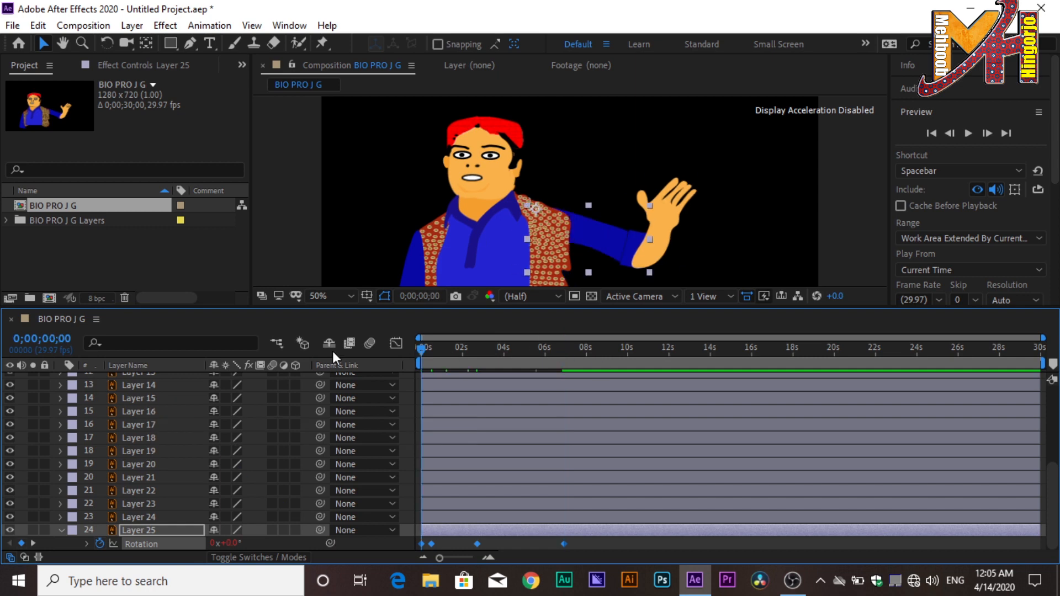
- Move the upper sleeve's third rotation keyframe on Layer 25 to about 6.5 seconds and preview the wave from the start
{"action": "key", "text": "space"}
{"action": "key", "text": "space"}
{"action": "left_click_drag", "start_coordinate": [477, 544], "coordinate": [556, 536]}
{"action": "left_click_drag", "start_coordinate": [491, 350], "coordinate": [362, 352]}
{"action": "key", "text": "space"}
{"action": "key", "text": "space"}
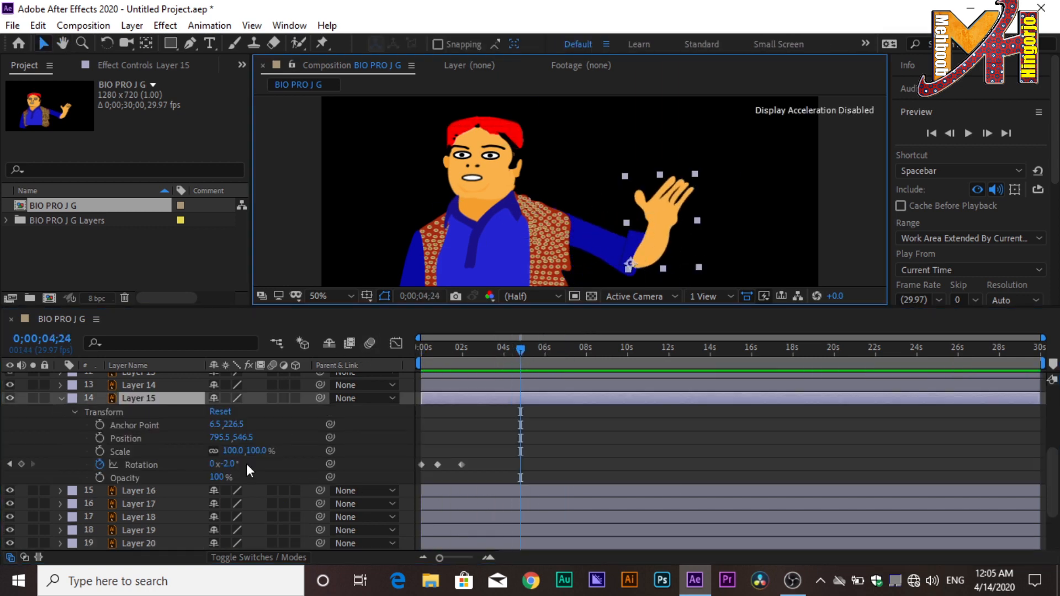
{"action": "left_click", "coordinate": [680, 228]}
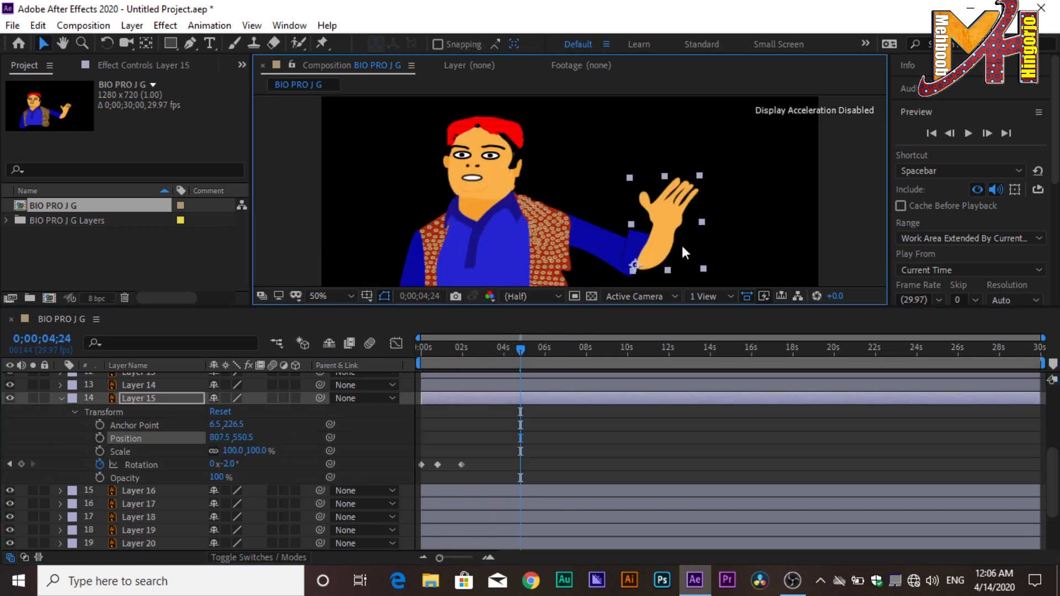
{"action": "key", "text": "ctrl+z"}
{"action": "key", "text": "ctrl+z"}
{"action": "key", "text": "ctrl+z"}
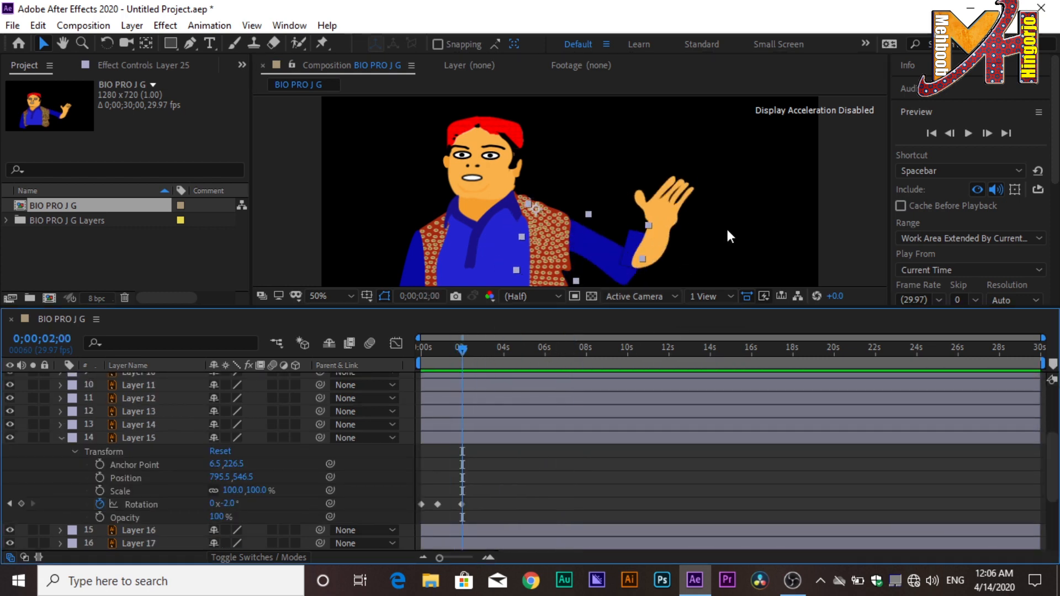
{"action": "left_click_drag", "start_coordinate": [726, 227], "coordinate": [601, 290]}
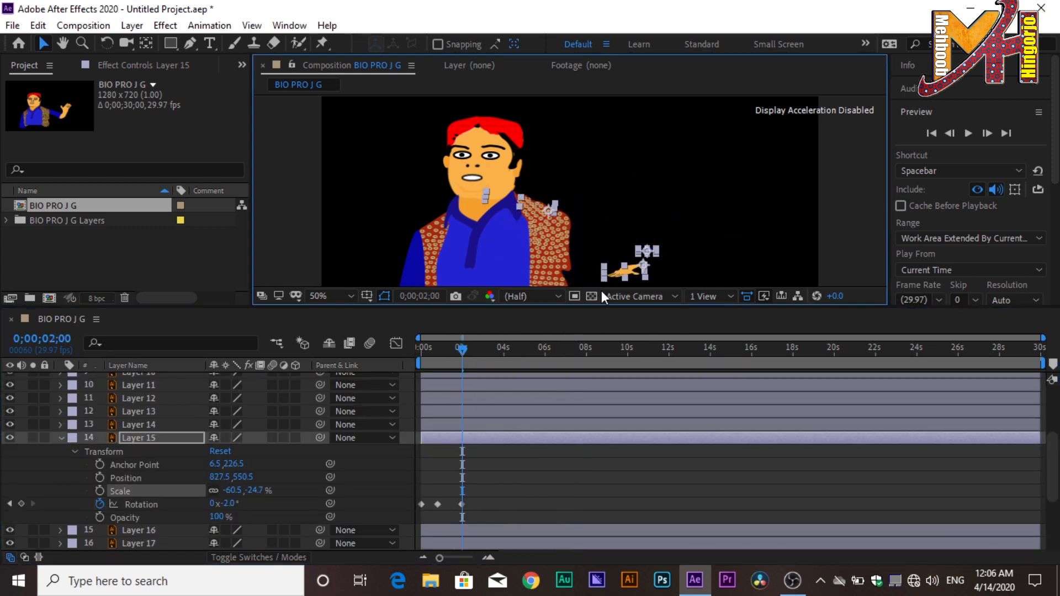
{"action": "key", "text": "ctrl+z"}
{"action": "key", "text": "ctrl+z"}
{"action": "key", "text": "ctrl+z"}
- Nudge the forearm on Layer 15 at 0;00;01;09 and start keyframing its anchor point and position there
{"action": "left_click_drag", "start_coordinate": [469, 347], "coordinate": [463, 342]}
{"action": "left_click", "coordinate": [447, 349]}
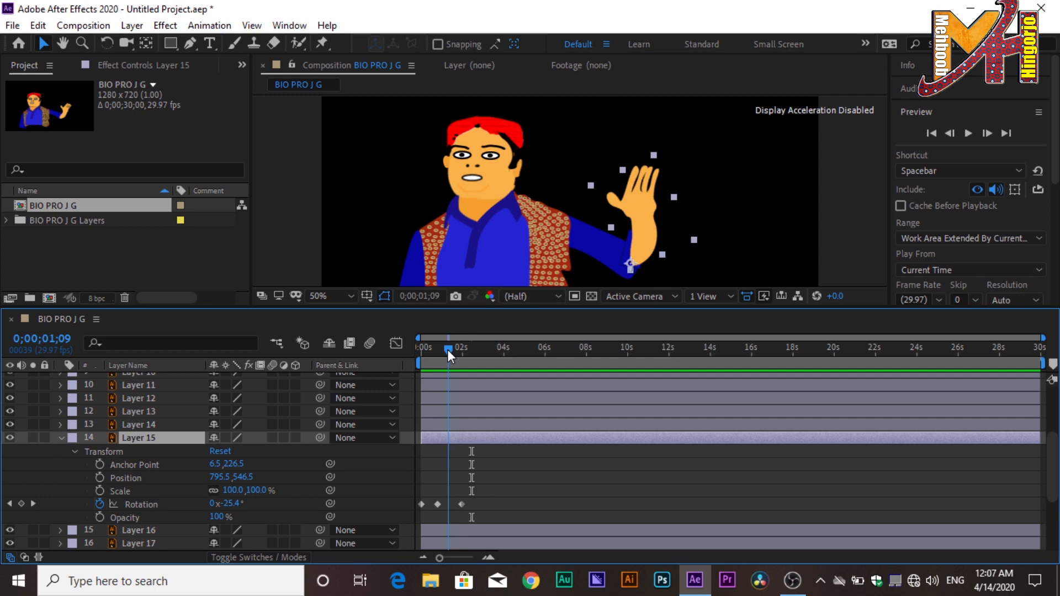
{"action": "left_click_drag", "start_coordinate": [647, 236], "coordinate": [647, 246]}
{"action": "left_click", "coordinate": [100, 464]}
{"action": "left_click", "coordinate": [100, 478]}
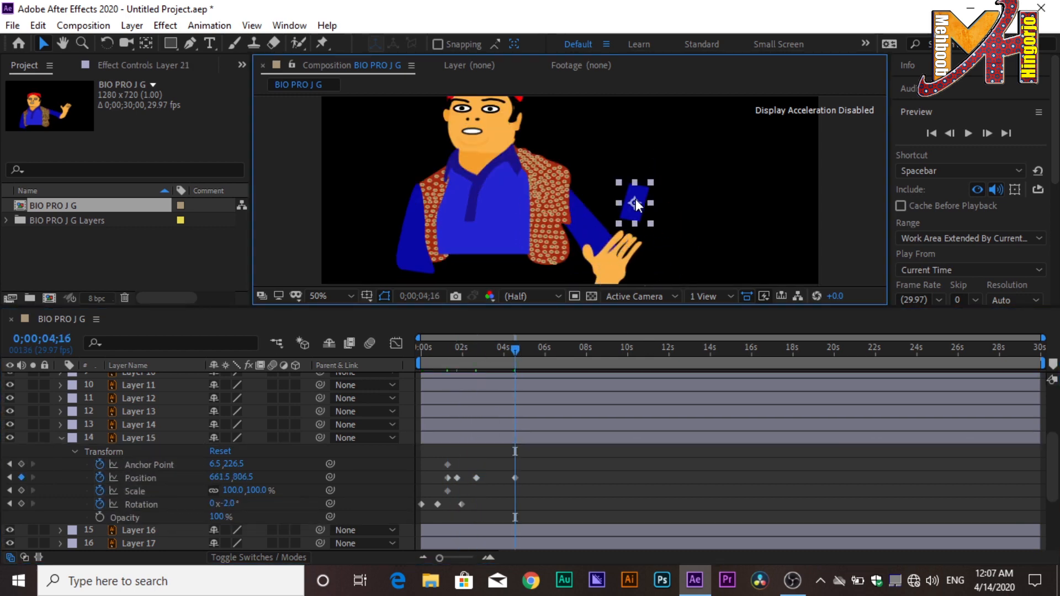
- Fit the whole composition in the viewer, preview the arm motion from the start and select Layer 15's later position keyframes
{"action": "scroll", "coordinate": [635, 199], "scroll_direction": "up", "scroll_amount": 2}
{"action": "left_click", "coordinate": [575, 193]}
{"action": "scroll", "coordinate": [574, 195], "scroll_direction": "down", "scroll_amount": 1}
{"action": "left_click", "coordinate": [279, 128]}
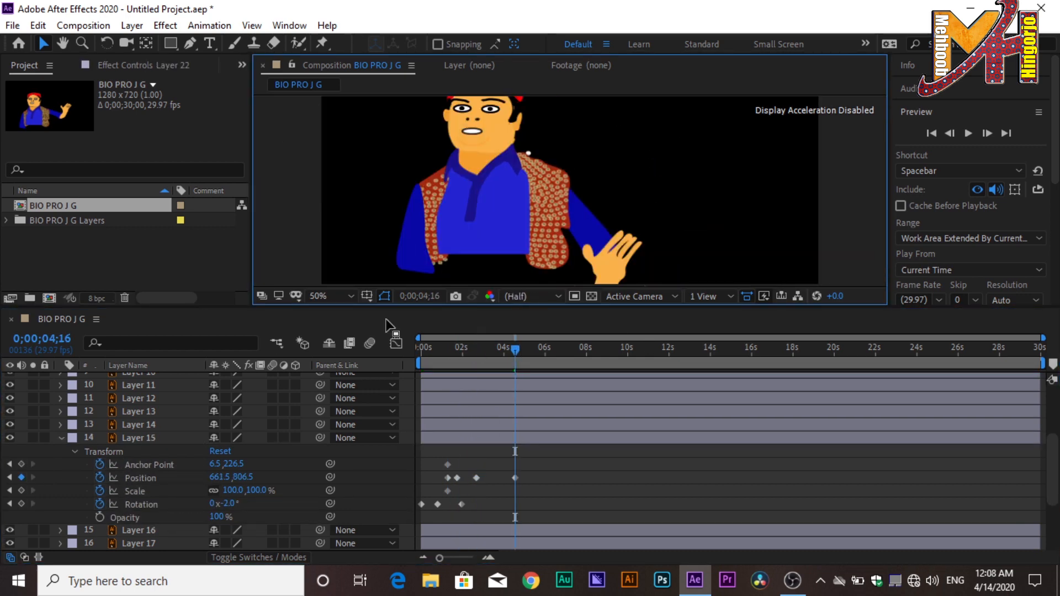
{"action": "key", "text": "shift+slash"}
{"action": "left_click_drag", "start_coordinate": [515, 350], "coordinate": [284, 357]}
{"action": "left_click", "coordinate": [969, 133]}
{"action": "left_click", "coordinate": [969, 133]}
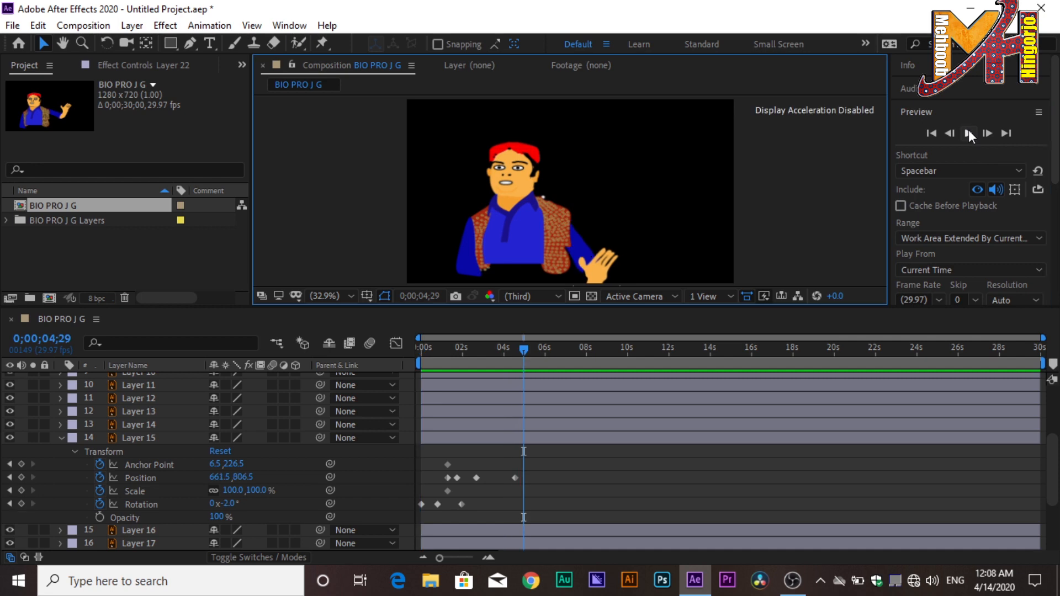
{"action": "left_click_drag", "start_coordinate": [553, 457], "coordinate": [465, 499]}
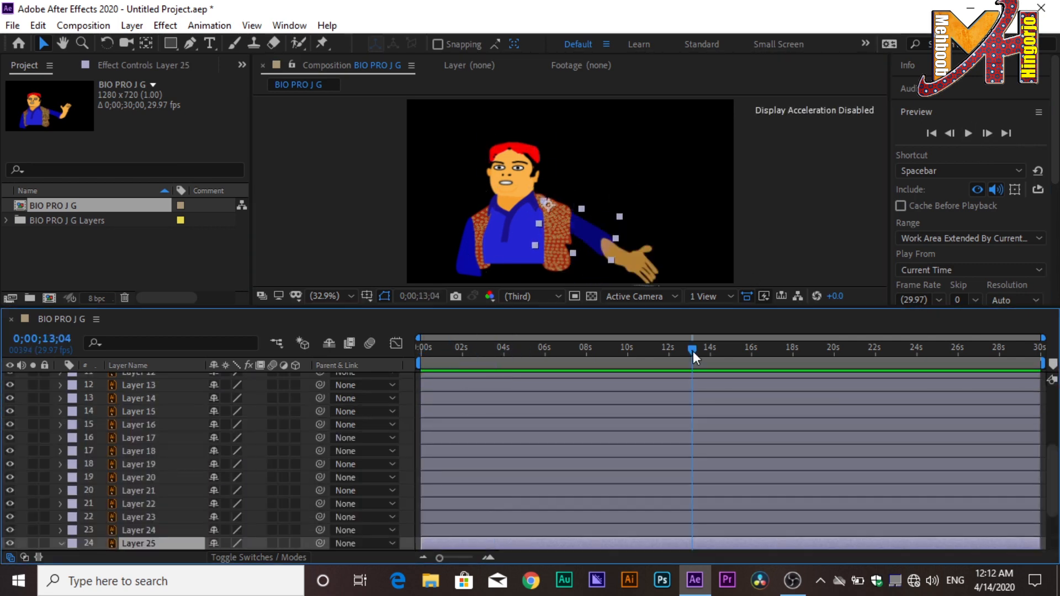
- Scrub through the wave and add a starting 100% scale keyframe at 0;00;00;00 to the eyes on Layer 9
{"action": "left_click_drag", "start_coordinate": [693, 354], "coordinate": [754, 357]}
{"action": "left_click", "coordinate": [689, 183]}
{"action": "left_click", "coordinate": [507, 183]}
{"action": "scroll", "coordinate": [169, 465], "scroll_direction": "down", "scroll_amount": 3}
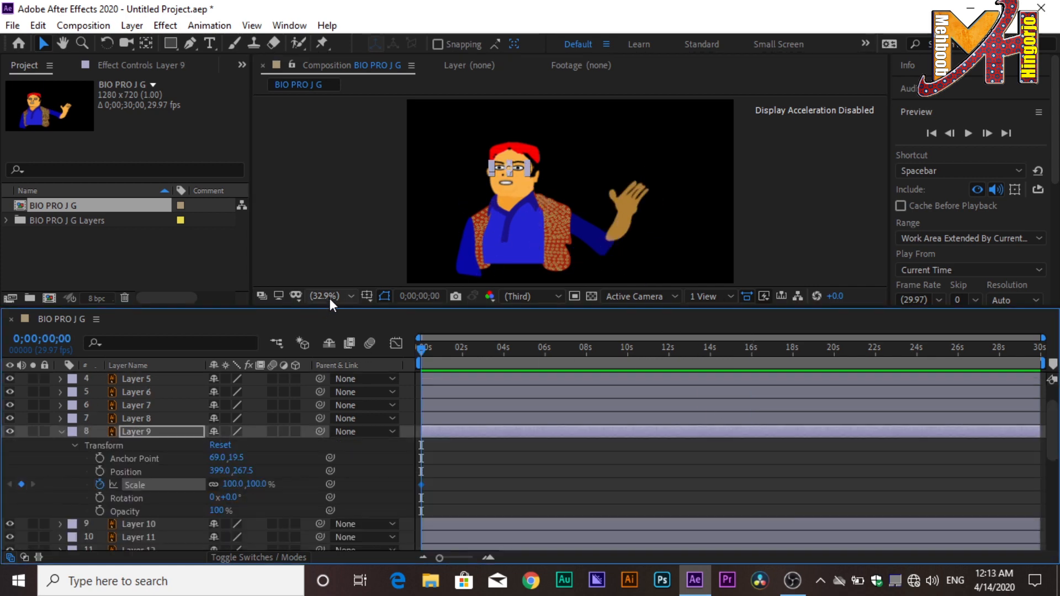
- Unlink the eyes' scale proportions on Layer 9 and keyframe a blink, with height -3% at about 1 second and 88% at 0;00;02;07
{"action": "left_click", "coordinate": [330, 297]}
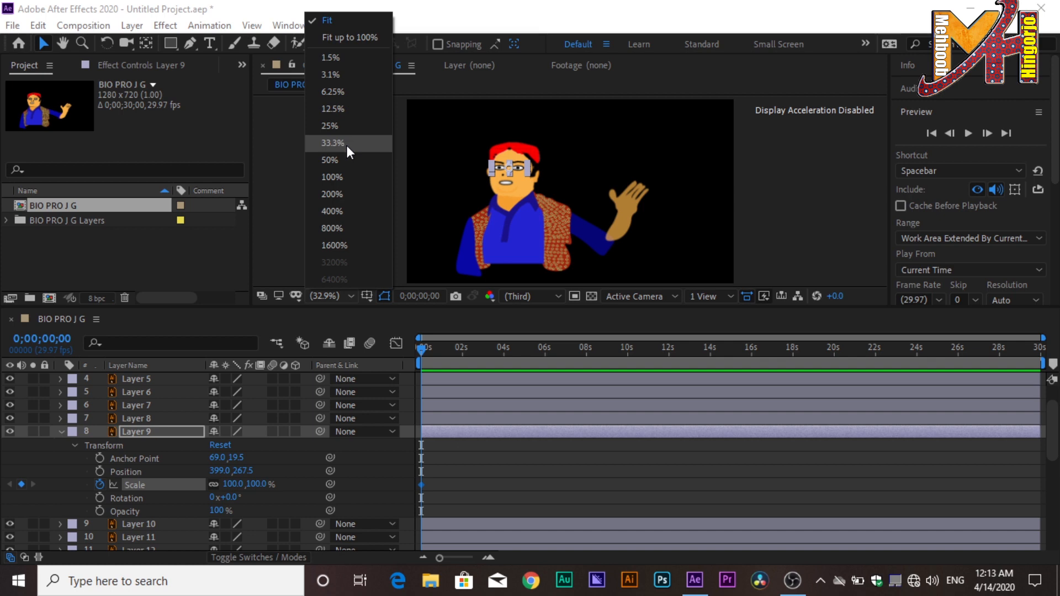
{"action": "left_click", "coordinate": [347, 160]}
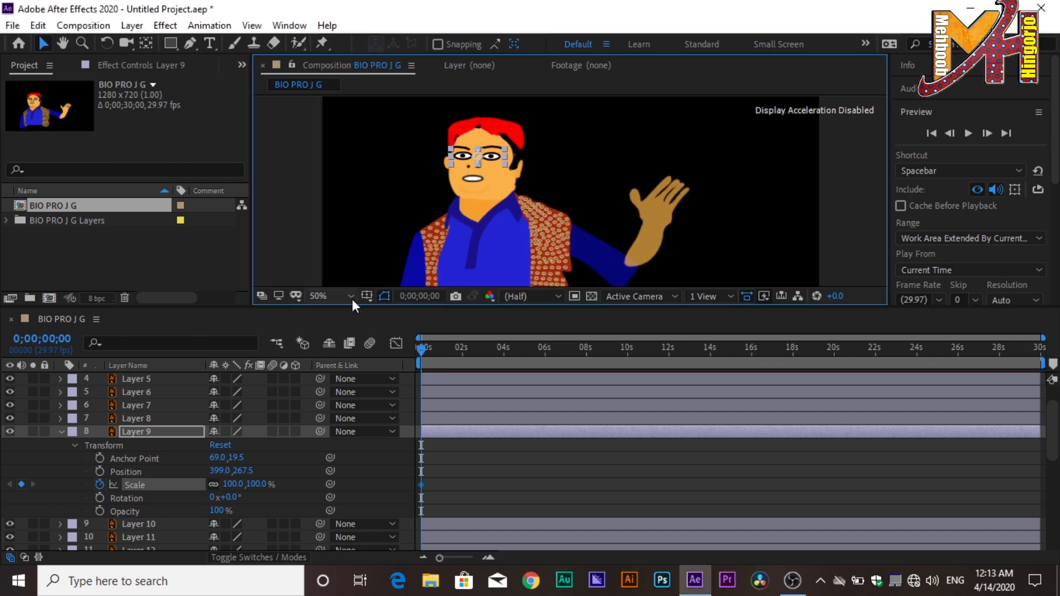
{"action": "left_click", "coordinate": [338, 296]}
{"action": "left_click", "coordinate": [337, 180]}
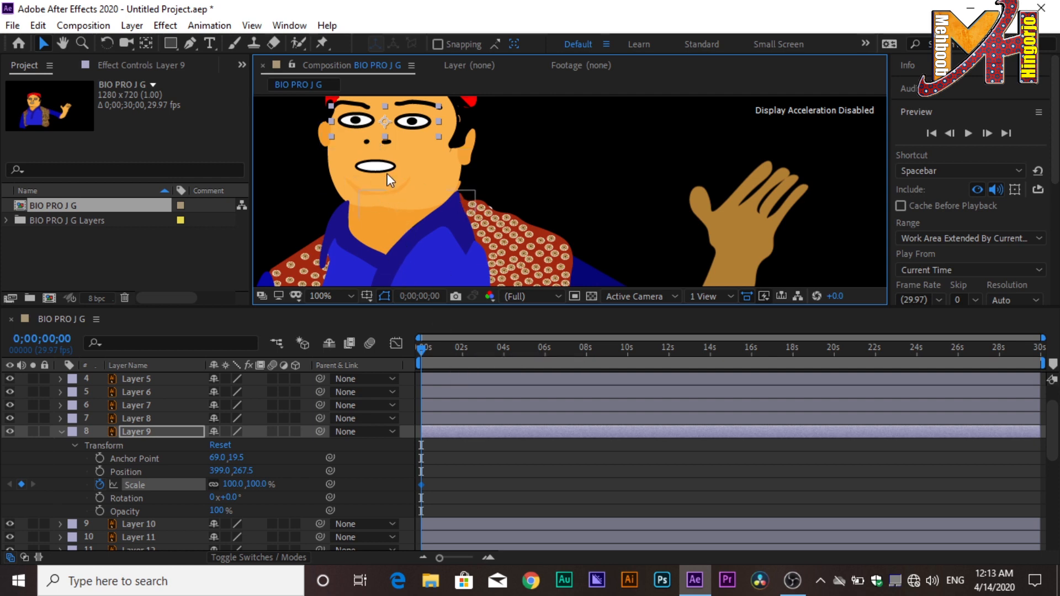
{"action": "left_click", "coordinate": [63, 43]}
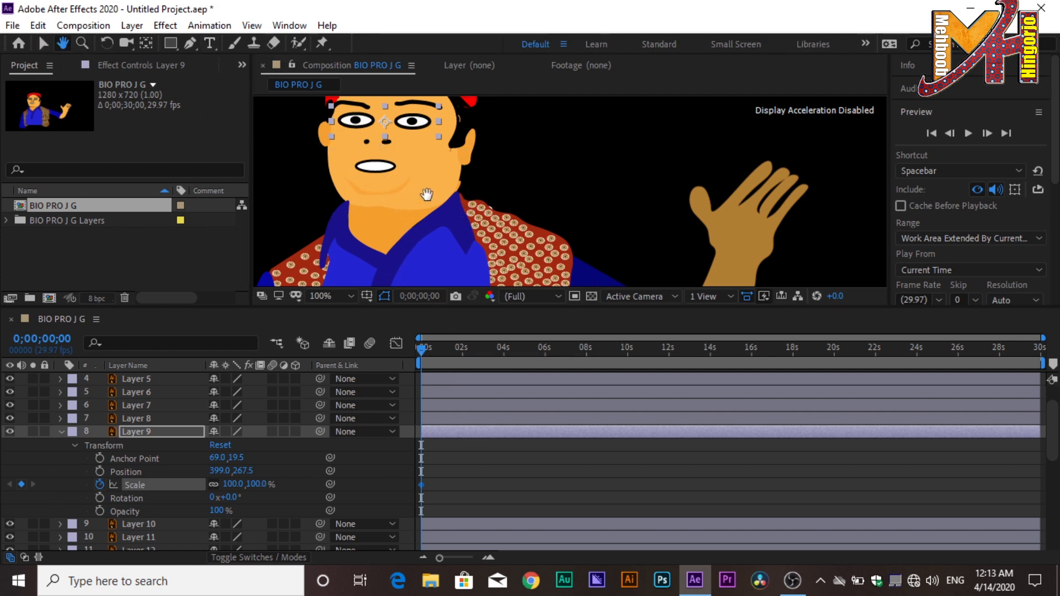
{"action": "left_click_drag", "start_coordinate": [303, 141], "coordinate": [427, 193]}
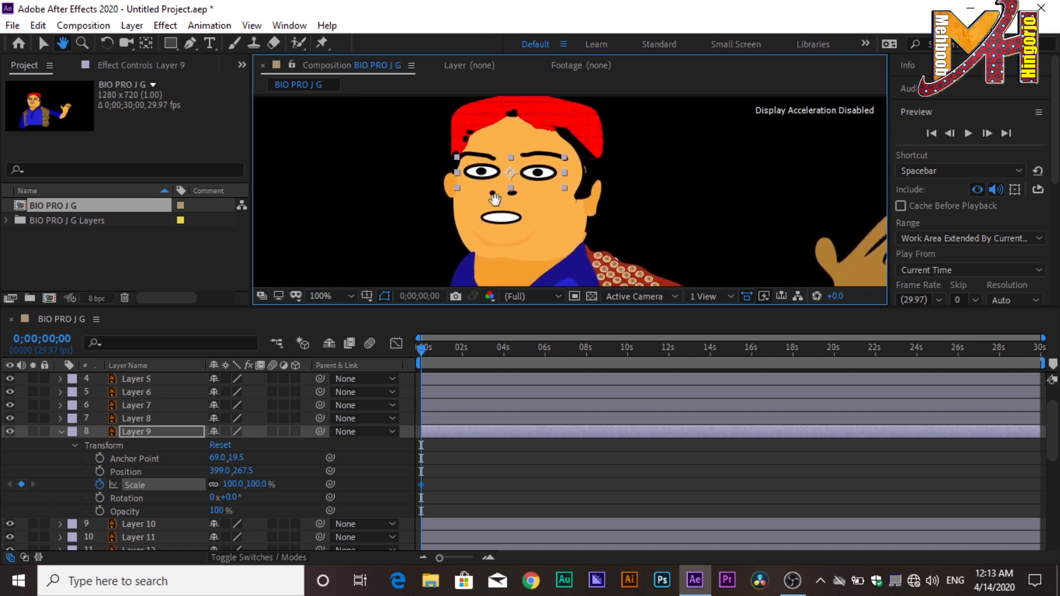
{"action": "left_click", "coordinate": [39, 46]}
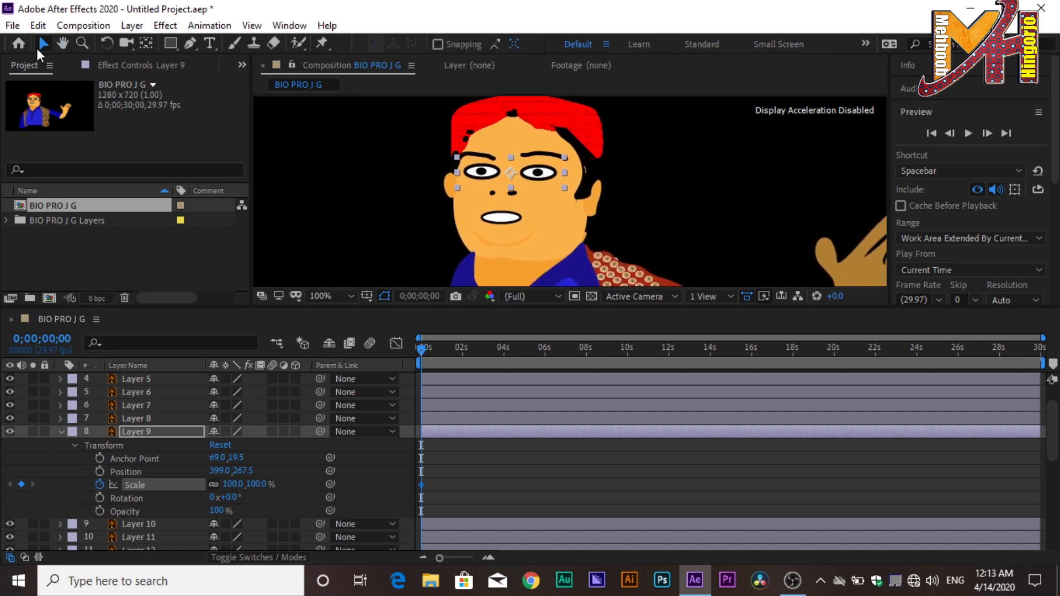
{"action": "left_click", "coordinate": [214, 484]}
{"action": "left_click_drag", "start_coordinate": [422, 356], "coordinate": [443, 351]}
{"action": "left_click_drag", "start_coordinate": [256, 484], "coordinate": [162, 466]}
{"action": "left_click_drag", "start_coordinate": [445, 352], "coordinate": [469, 356]}
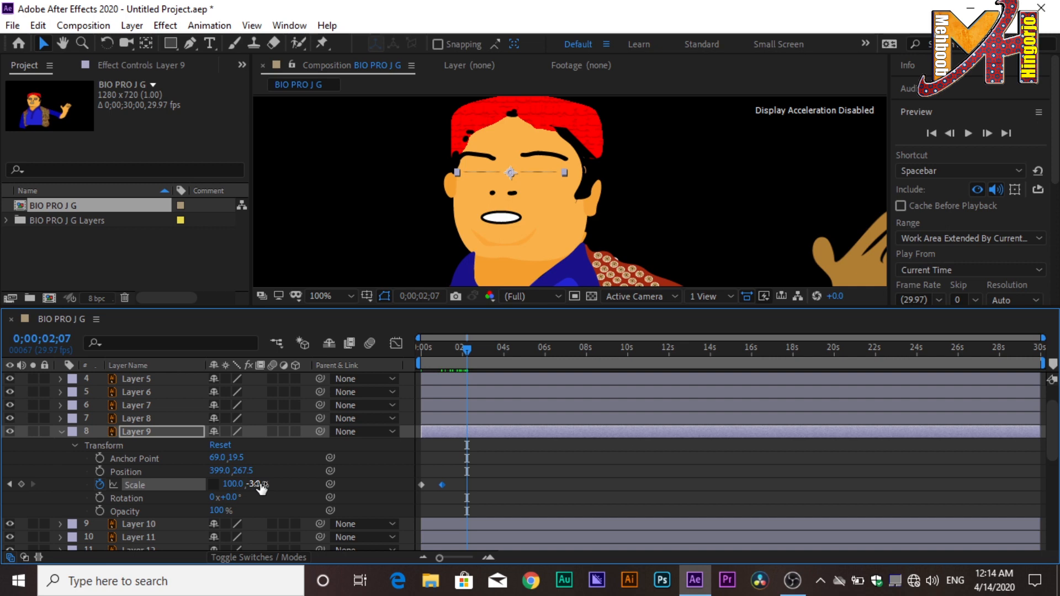
{"action": "left_click_drag", "start_coordinate": [254, 490], "coordinate": [328, 485]}
- Add a second blink to the eyes, with scale height -3% at 0;00;07;00 and 93% at 0;00;08;08
{"action": "left_click_drag", "start_coordinate": [482, 350], "coordinate": [564, 363]}
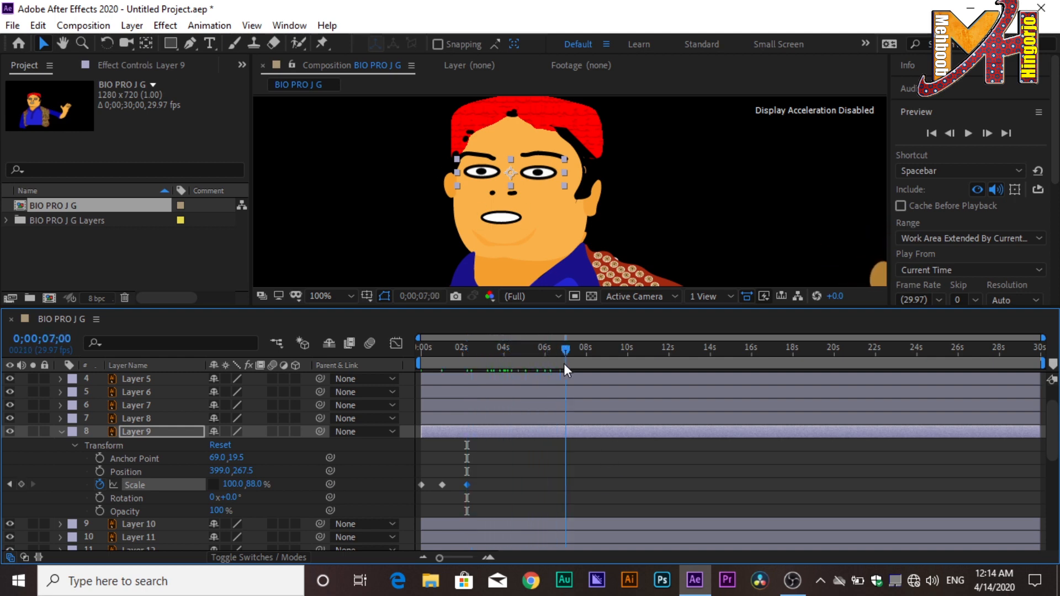
{"action": "left_click_drag", "start_coordinate": [253, 489], "coordinate": [174, 471]}
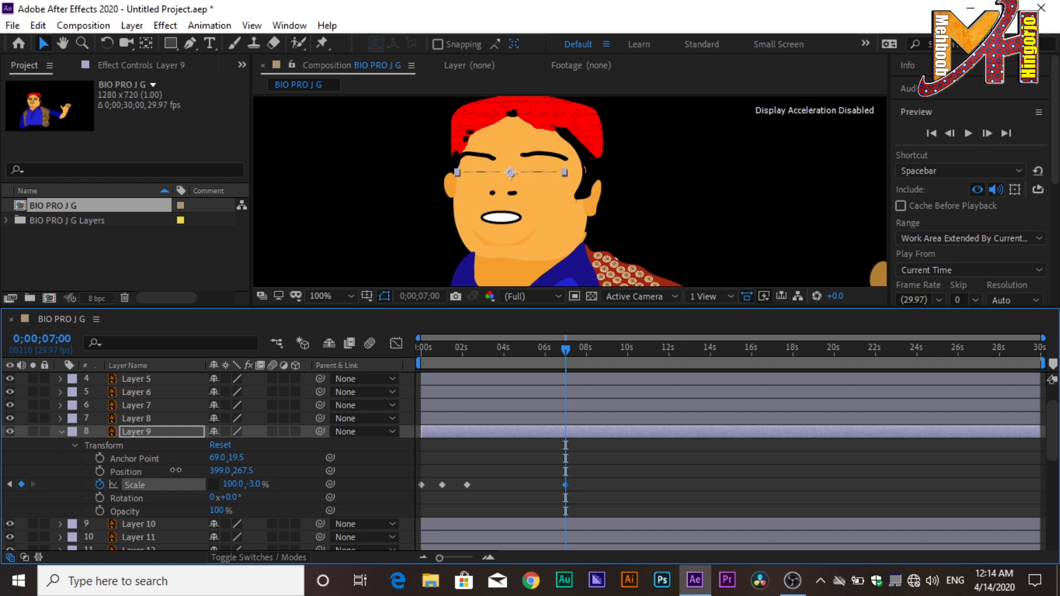
{"action": "left_click_drag", "start_coordinate": [575, 354], "coordinate": [592, 353]}
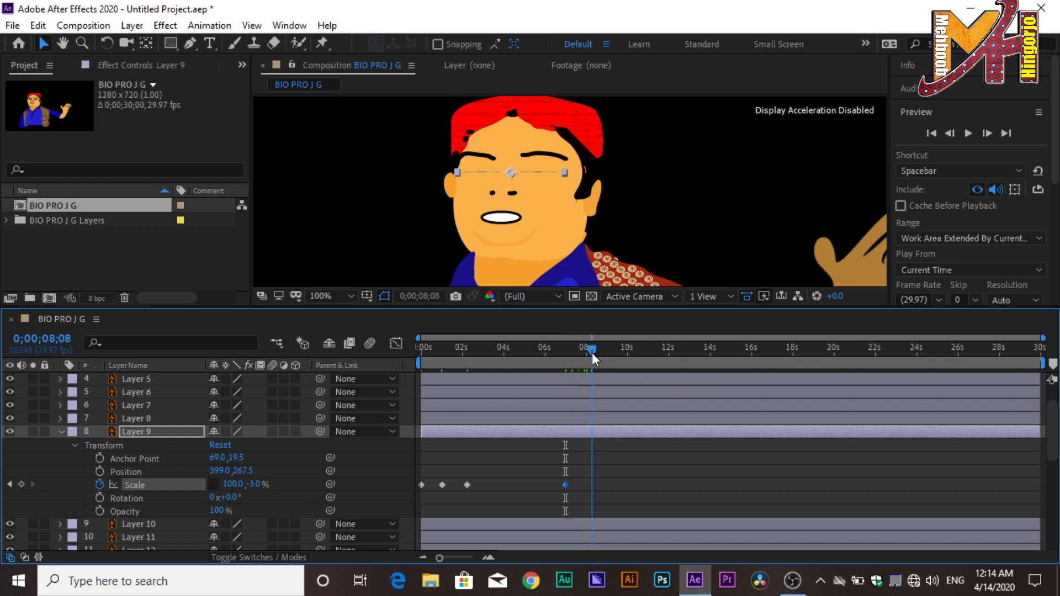
{"action": "left_click_drag", "start_coordinate": [256, 486], "coordinate": [338, 486]}
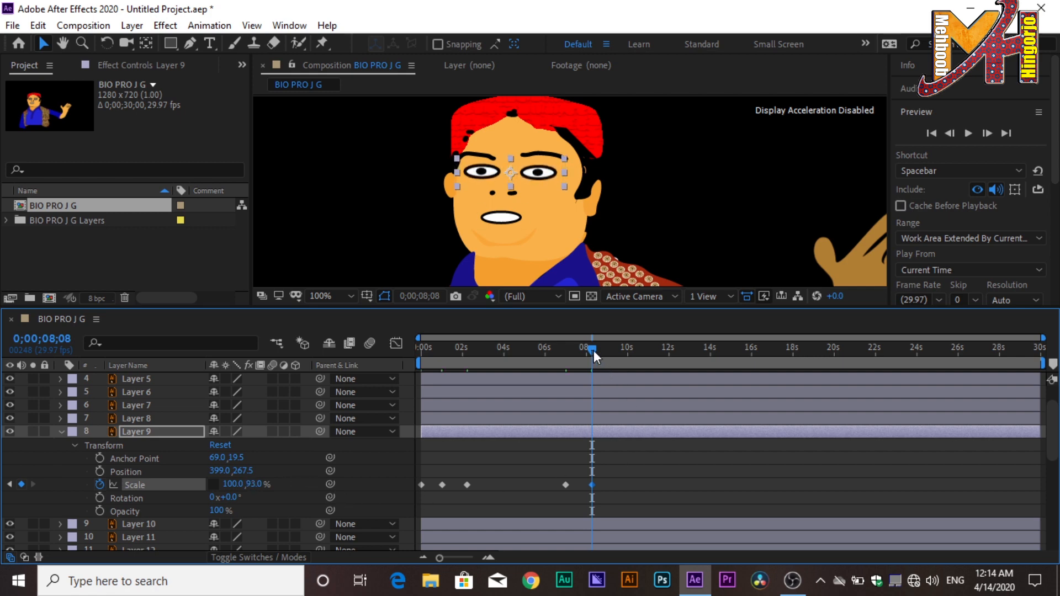
- Shorten the first blink by moving its closed-eye keyframe to about 1.2 seconds and its reopening keyframe to about 1.7 seconds, previewing the result
{"action": "key", "text": "Home"}
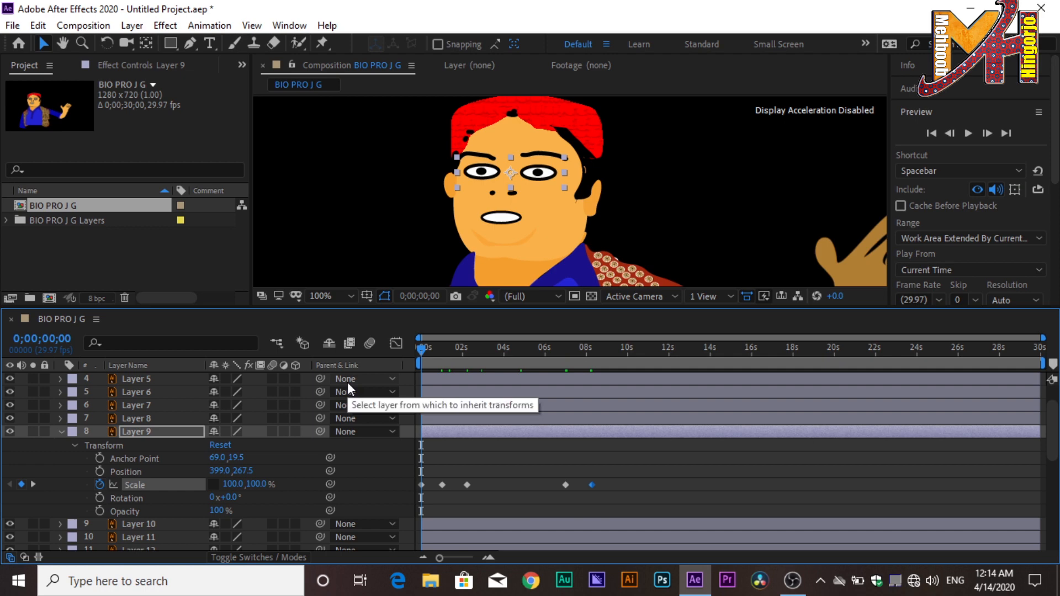
{"action": "key", "text": "space"}
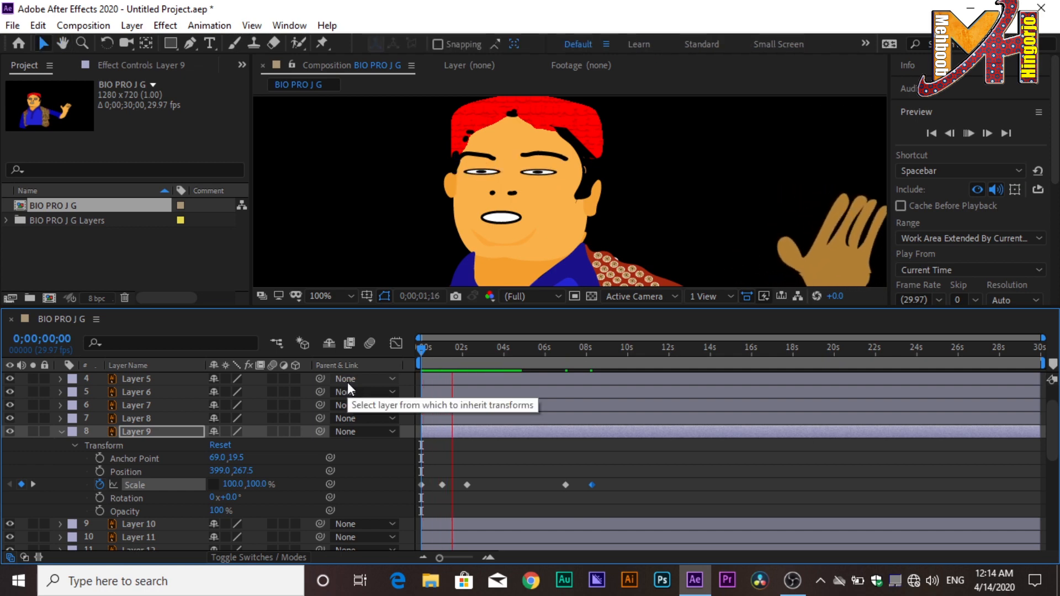
{"action": "left_click_drag", "start_coordinate": [467, 484], "coordinate": [456, 485]}
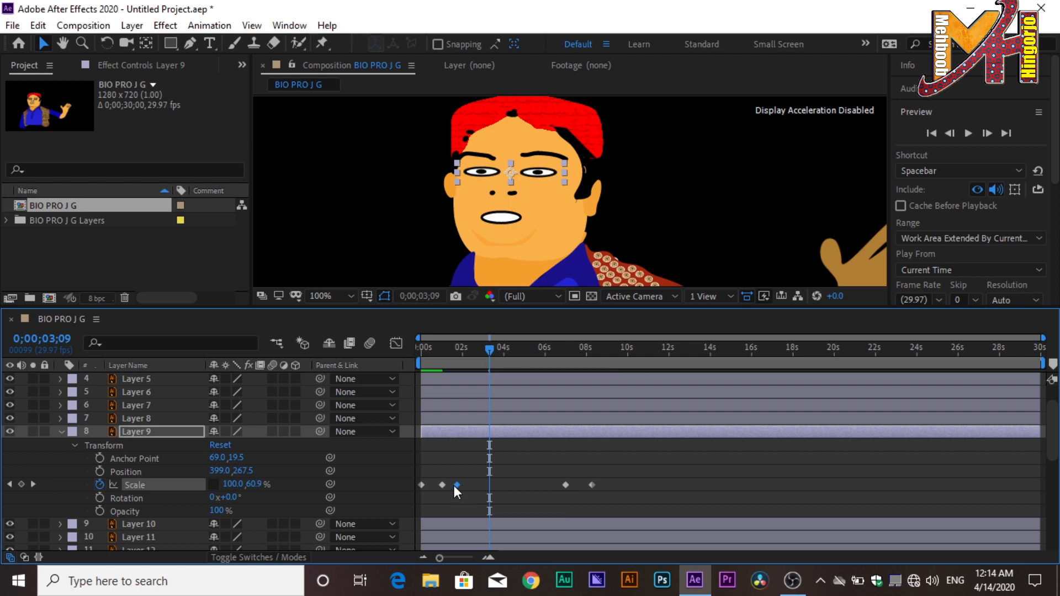
{"action": "left_click_drag", "start_coordinate": [443, 484], "coordinate": [446, 484]}
{"action": "left_click_drag", "start_coordinate": [486, 350], "coordinate": [423, 353]}
{"action": "key", "text": "space"}
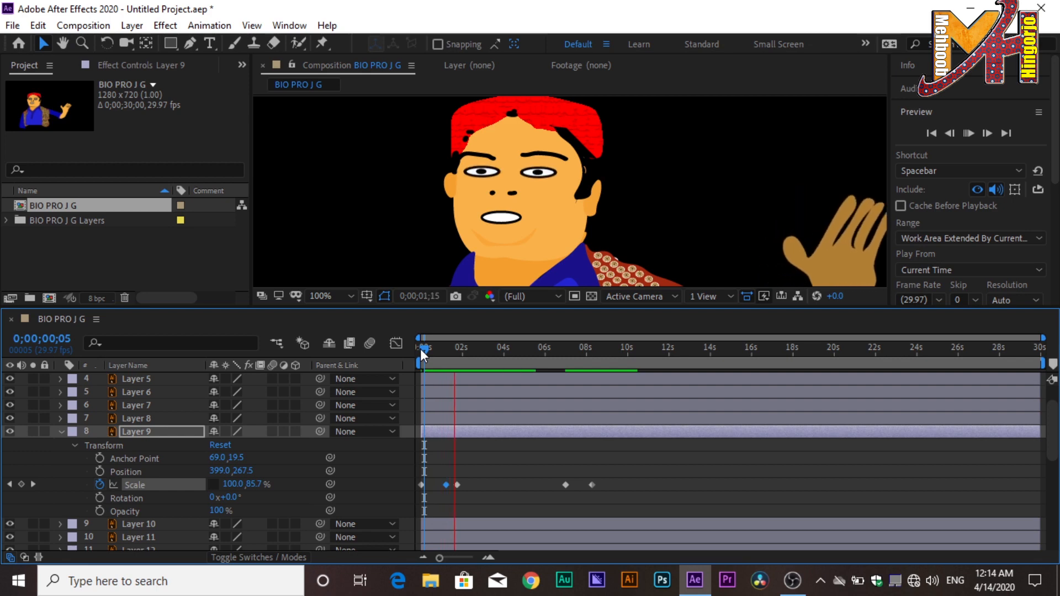
{"action": "key", "text": "space"}
- Move the eyes' first scale keyframe to about 0.8 seconds and preview the blink from the start
{"action": "left_click_drag", "start_coordinate": [422, 485], "coordinate": [438, 485]}
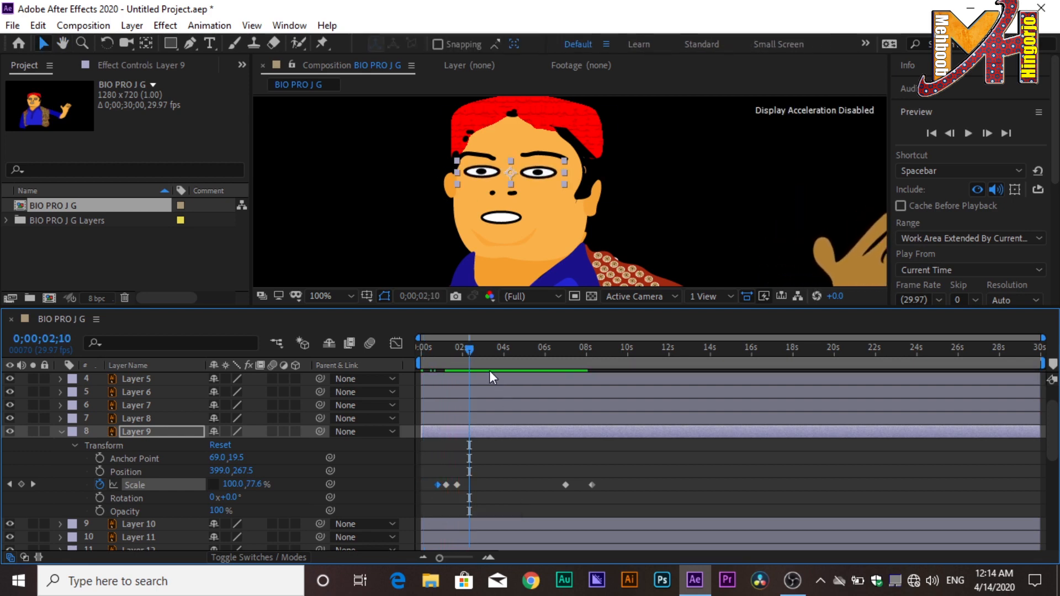
{"action": "left_click_drag", "start_coordinate": [468, 350], "coordinate": [410, 359]}
{"action": "key", "text": "space"}
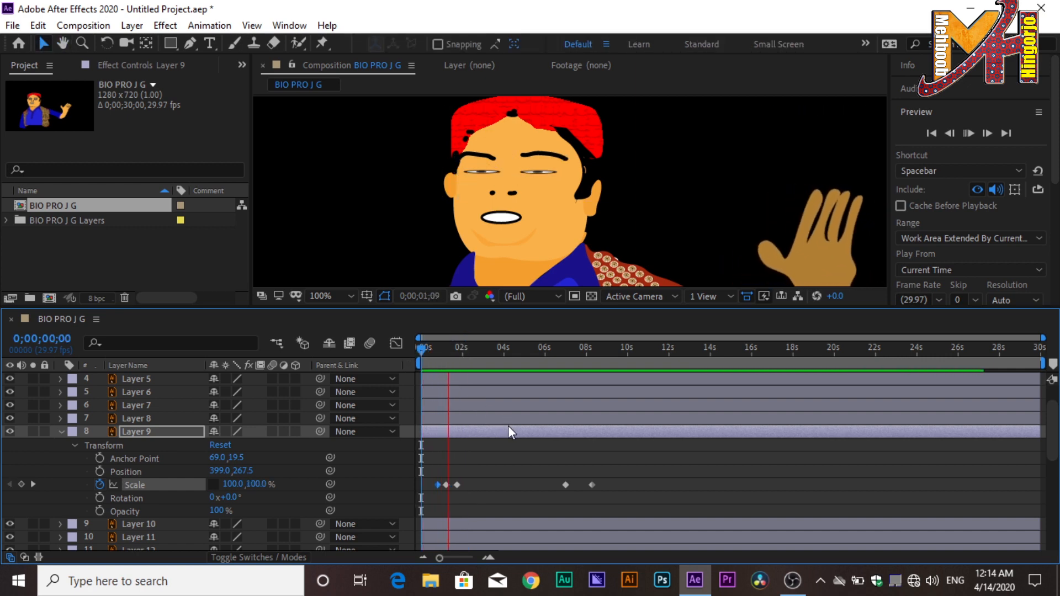
{"action": "key", "text": "space"}
- Apply Easy Ease to the first three scale keyframes of the eyes and preview the smoothed blink
{"action": "left_click_drag", "start_coordinate": [492, 485], "coordinate": [436, 482]}
{"action": "right_click", "coordinate": [448, 485]}
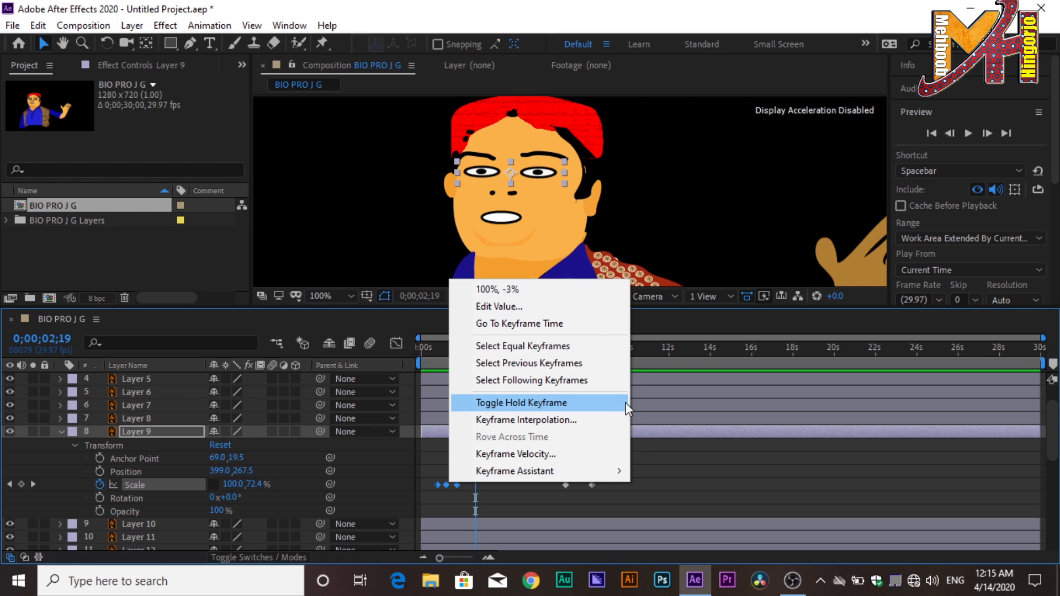
{"action": "mouse_move", "coordinate": [615, 475]}
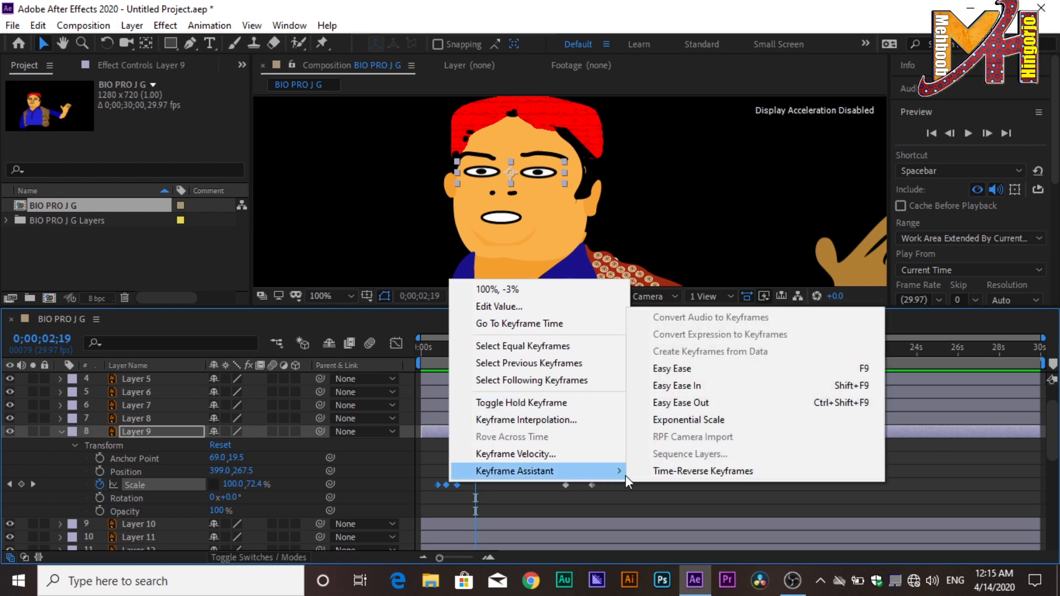
{"action": "left_click", "coordinate": [728, 376]}
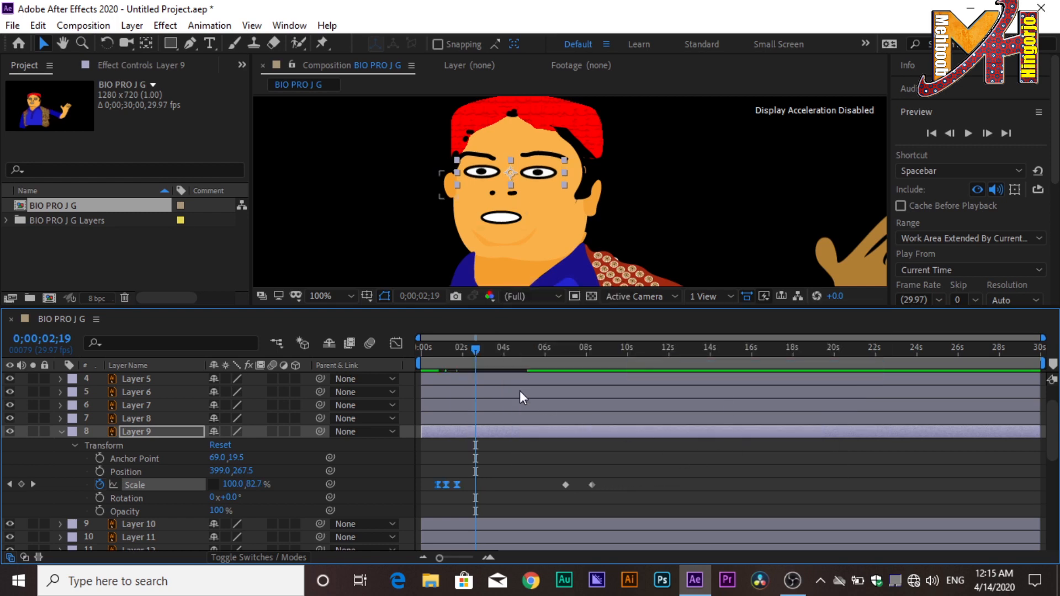
{"action": "left_click", "coordinate": [477, 344]}
{"action": "left_click", "coordinate": [424, 348]}
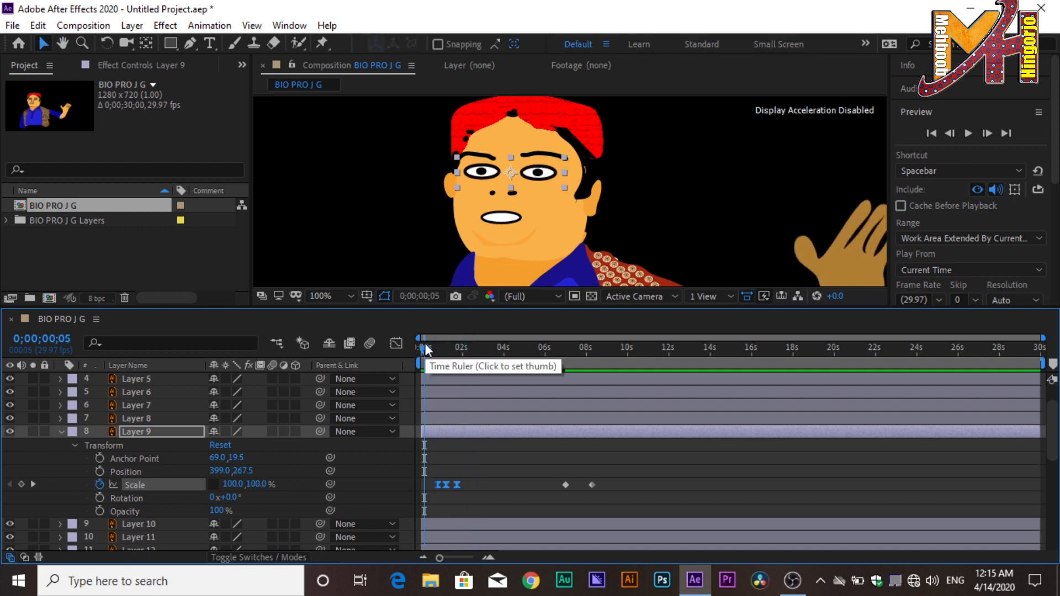
{"action": "key", "text": "space"}
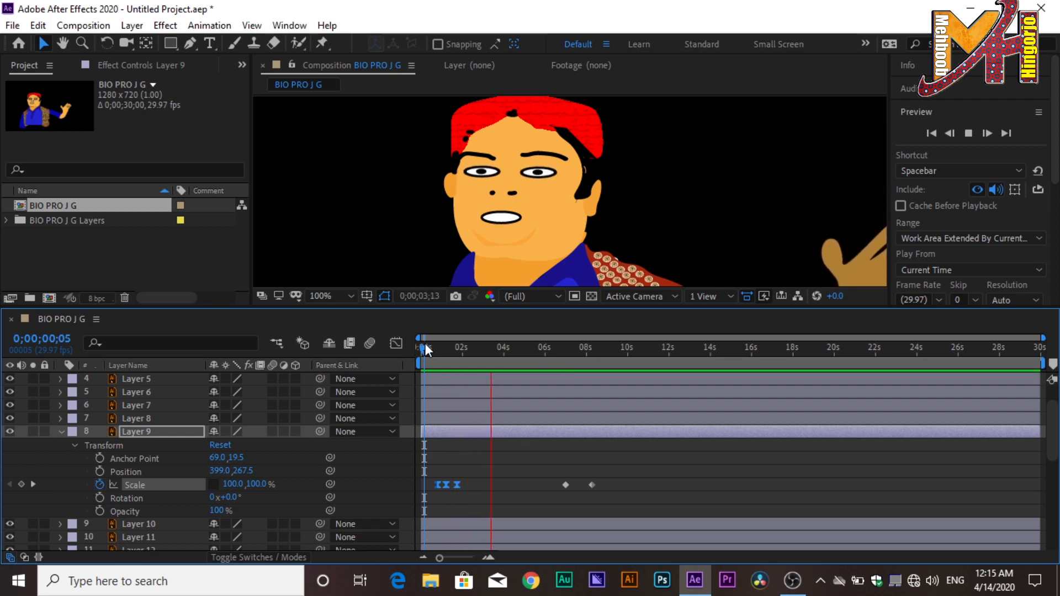
{"action": "key", "text": "space"}
- Delete the eyes' last two scale keyframes, near 7 and 8 seconds, and preview the animation from the start
{"action": "left_click_drag", "start_coordinate": [617, 483], "coordinate": [563, 484]}
{"action": "key", "text": "Delete"}
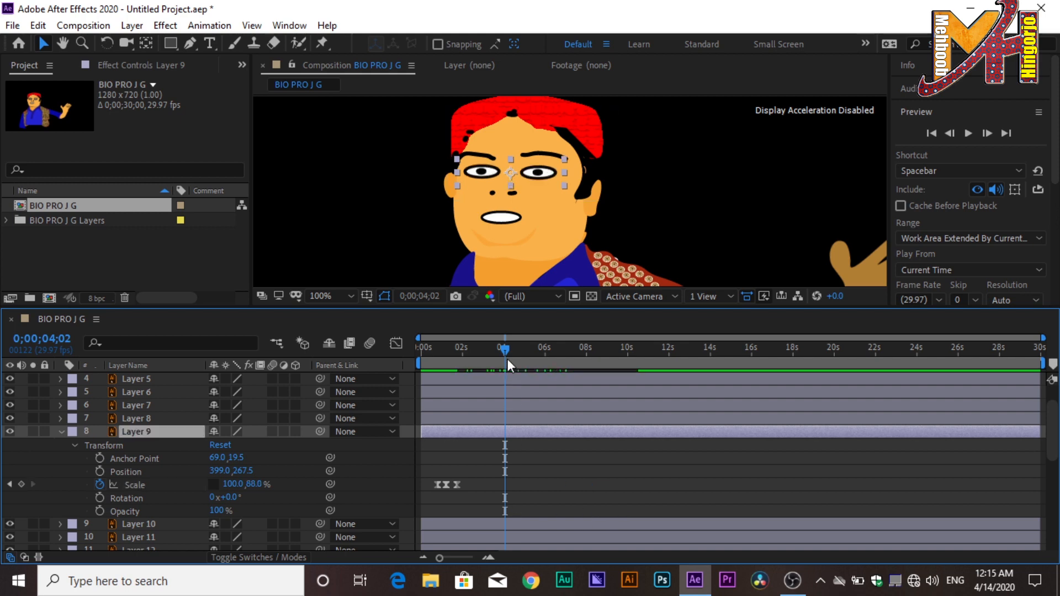
{"action": "left_click", "coordinate": [473, 349]}
{"action": "left_click_drag", "start_coordinate": [435, 355], "coordinate": [384, 356]}
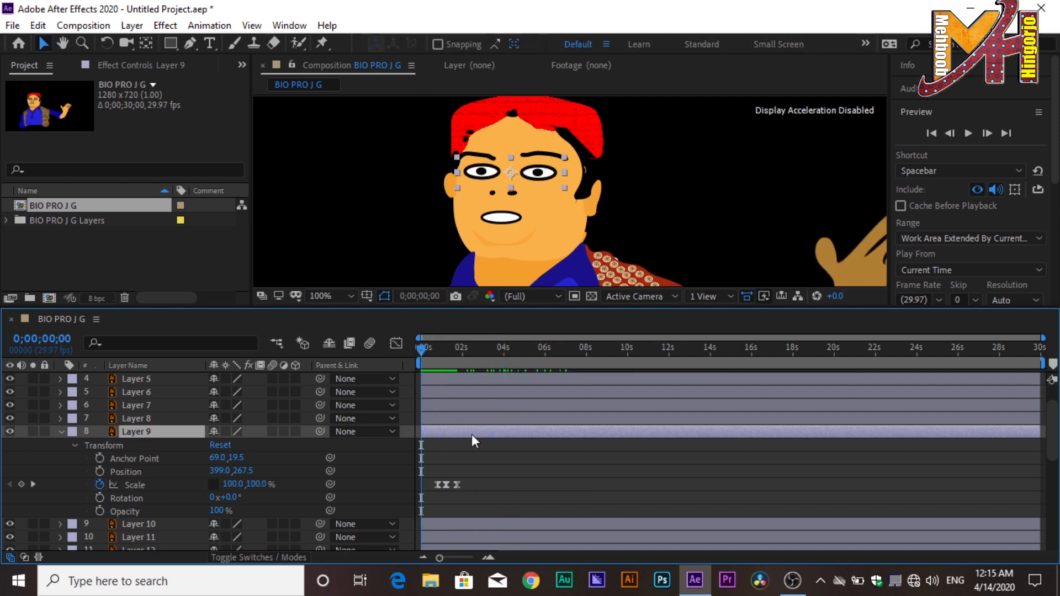
{"action": "key", "text": "space"}
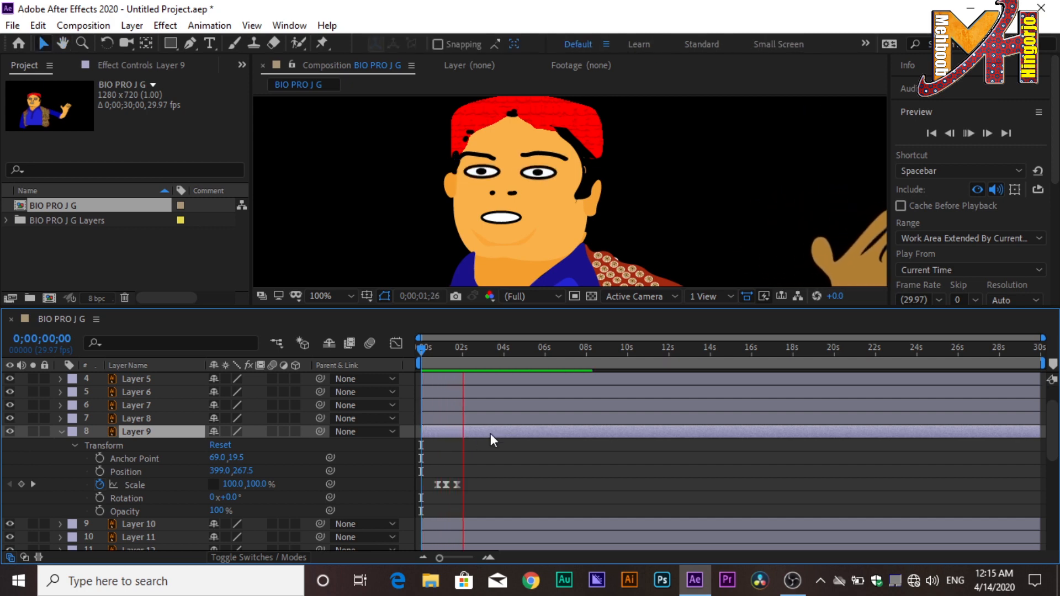
- Copy the eyes' three blink scale keyframes and paste them at about 9.5 seconds
{"action": "key", "text": "space"}
{"action": "left_click", "coordinate": [467, 486]}
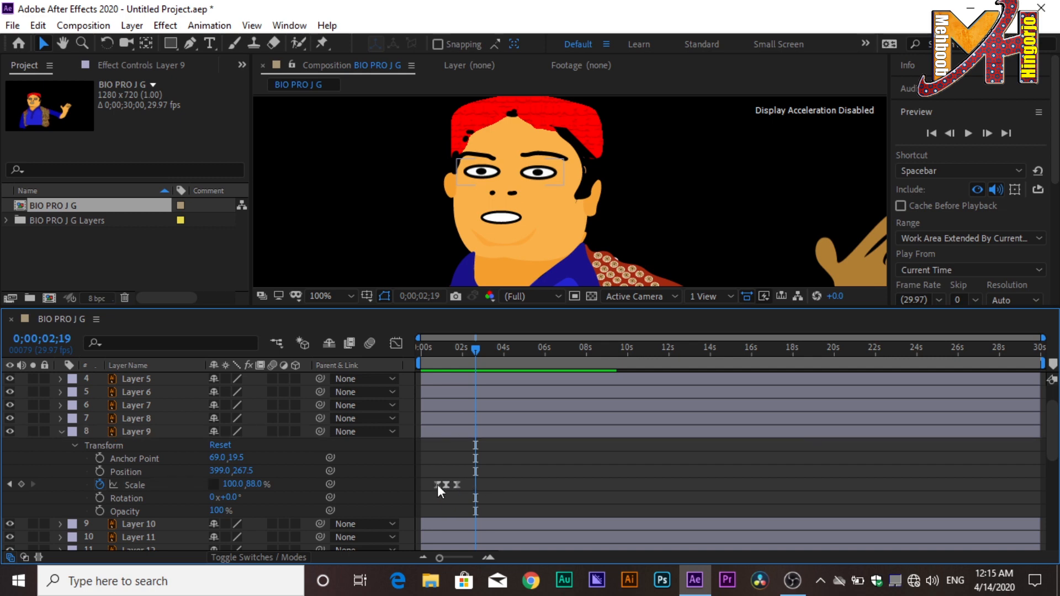
{"action": "left_click_drag", "start_coordinate": [513, 485], "coordinate": [424, 483]}
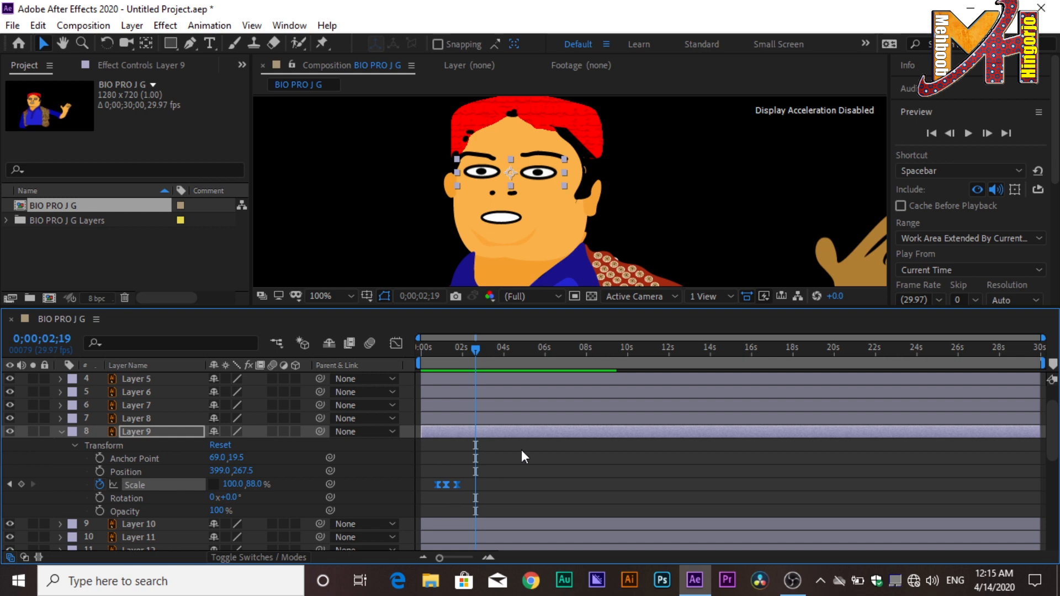
{"action": "left_click_drag", "start_coordinate": [495, 361], "coordinate": [618, 363]}
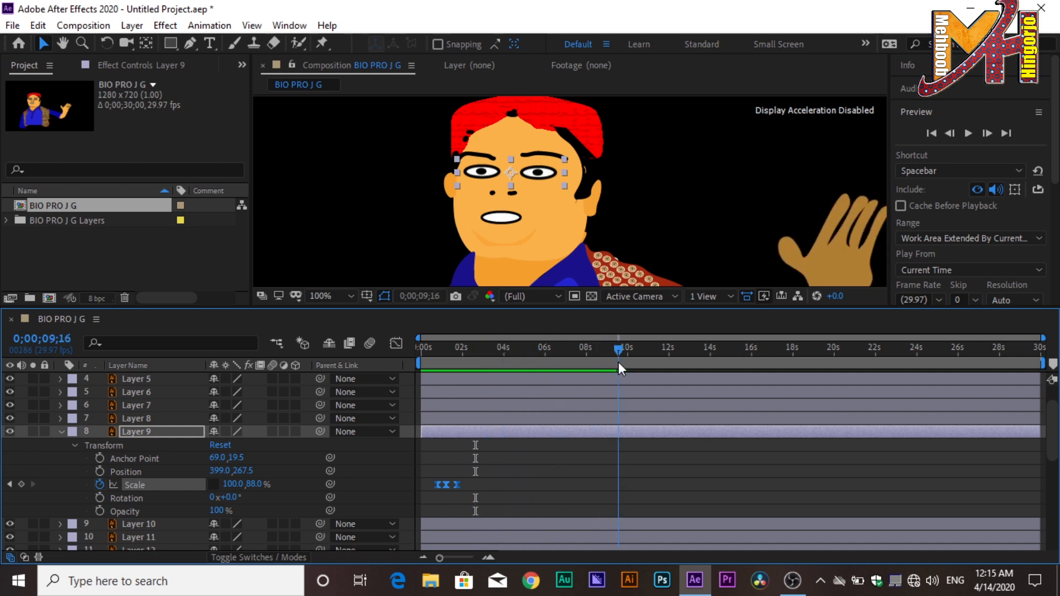
{"action": "key", "text": "ctrl+v"}
- Paste the blink keyframes again at about 17.5 and 25.5 seconds, then preview the animation from the start
{"action": "left_click_drag", "start_coordinate": [621, 352], "coordinate": [786, 354]}
{"action": "key", "text": "ctrl+v"}
{"action": "left_click_drag", "start_coordinate": [791, 347], "coordinate": [945, 365]}
{"action": "key", "text": "ctrl+v"}
{"action": "left_click_drag", "start_coordinate": [964, 362], "coordinate": [395, 416]}
{"action": "key", "text": "space"}
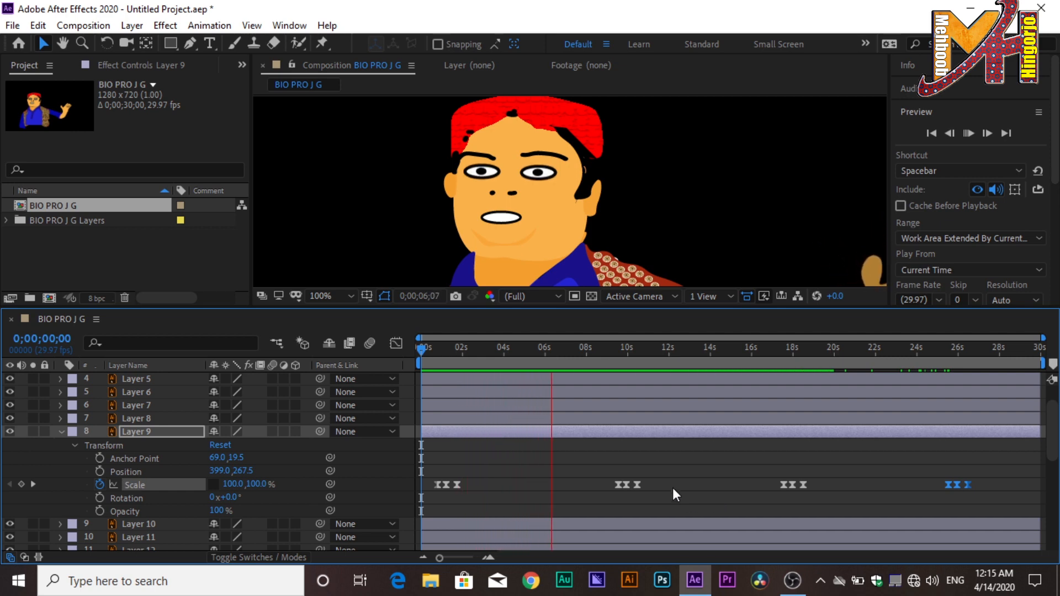
- Move the second blink to about 6 seconds and the third to about 11.6 seconds, previewing from the start
{"action": "key", "text": "space"}
{"action": "left_click_drag", "start_coordinate": [628, 485], "coordinate": [552, 484]}
{"action": "left_click_drag", "start_coordinate": [794, 484], "coordinate": [669, 484]}
{"action": "left_click_drag", "start_coordinate": [439, 555], "coordinate": [454, 554]}
{"action": "key", "text": "Home"}
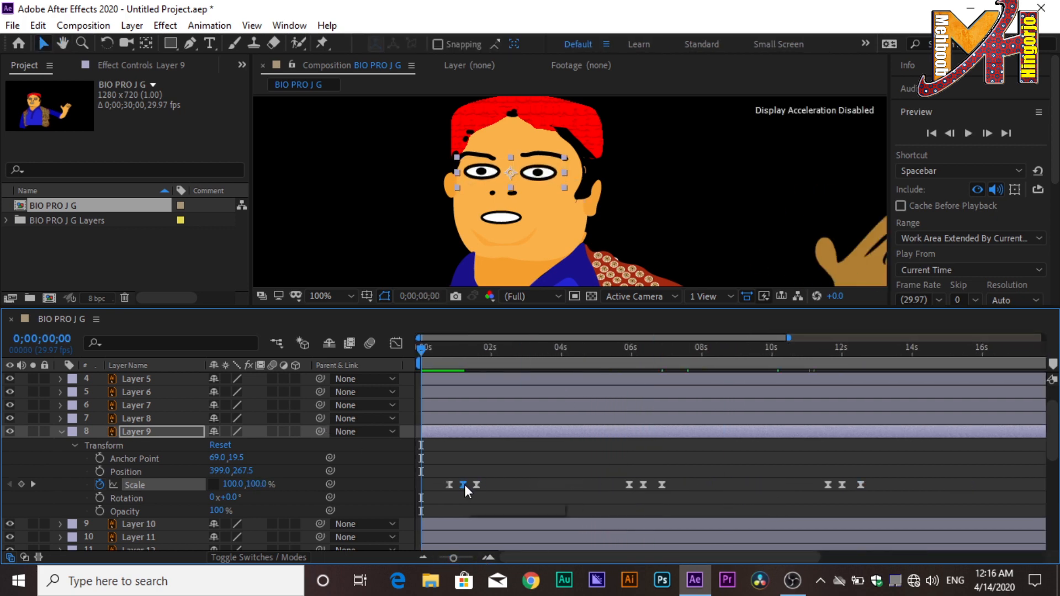
{"action": "key", "text": "space"}
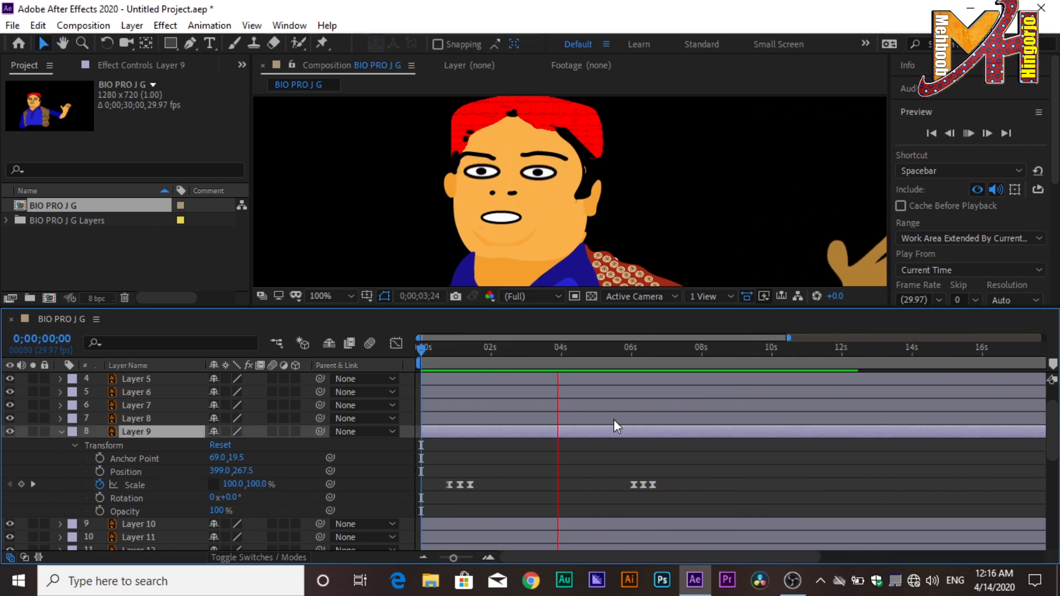
- Delete the last group of scale keyframes near the end of the eyes' timeline
{"action": "left_click_drag", "start_coordinate": [741, 558], "coordinate": [966, 559]}
{"action": "left_click_drag", "start_coordinate": [939, 476], "coordinate": [872, 493]}
{"action": "key", "text": "Delete"}
- Copy the scale keyframes of the eyes' first two blinks and paste them at the start of the timeline
{"action": "left_click_drag", "start_coordinate": [854, 560], "coordinate": [627, 560]}
{"action": "left_click_drag", "start_coordinate": [683, 482], "coordinate": [456, 488]}
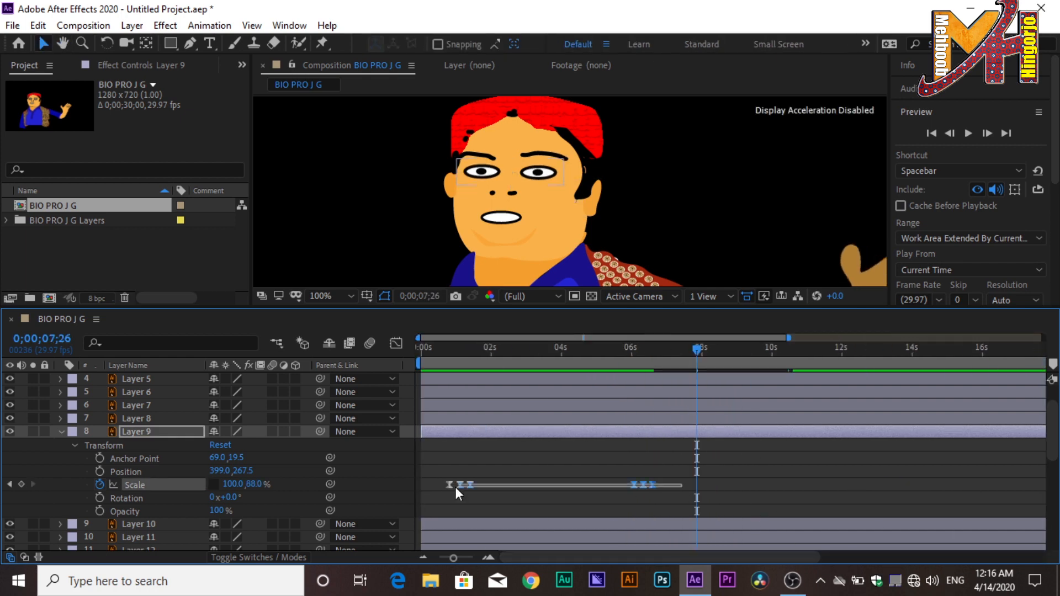
{"action": "left_click", "coordinate": [671, 489]}
{"action": "left_click_drag", "start_coordinate": [671, 488], "coordinate": [440, 485]}
{"action": "left_click", "coordinate": [507, 486]}
{"action": "left_click_drag", "start_coordinate": [506, 485], "coordinate": [717, 486]}
{"action": "key", "text": "ctrl+c"}
{"action": "left_click_drag", "start_coordinate": [697, 351], "coordinate": [293, 377]}
{"action": "key", "text": "ctrl+v"}
- Paste the copied blink keyframes at two further points along the eyes' timeline
{"action": "left_click_drag", "start_coordinate": [422, 350], "coordinate": [960, 380]}
{"action": "key", "text": "ctrl+v"}
{"action": "left_click_drag", "start_coordinate": [662, 558], "coordinate": [1013, 573]}
{"action": "left_click_drag", "start_coordinate": [523, 350], "coordinate": [283, 385]}
{"action": "key", "text": "ctrl+v"}
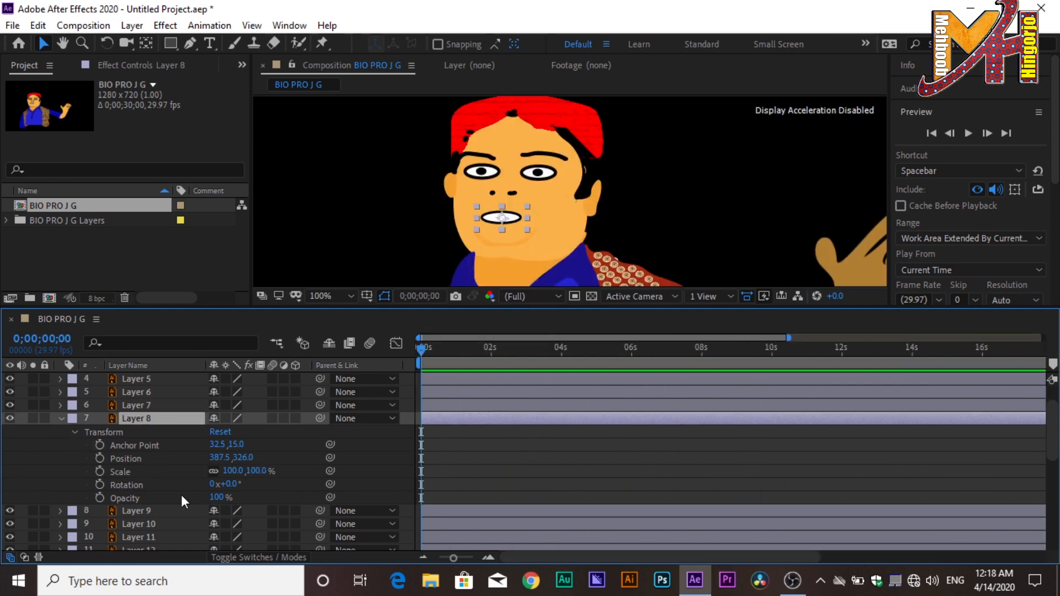
- Keyframe the mouth's (Layer 8) vertical scale at 29% at the start, 104% at 0;15 and -29% at 1;02
{"action": "left_click", "coordinate": [98, 471]}
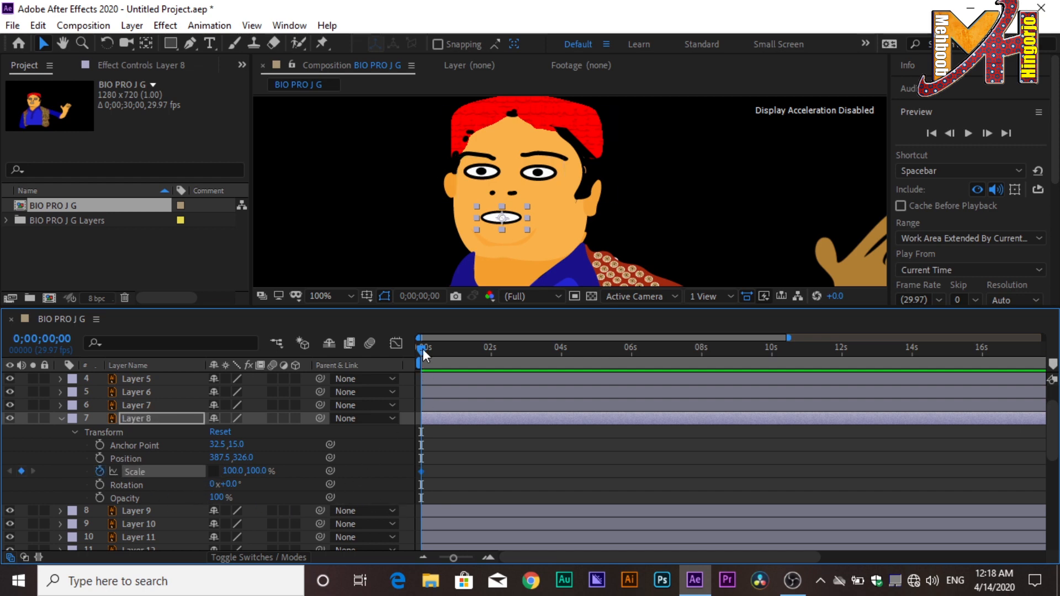
{"action": "left_click_drag", "start_coordinate": [258, 471], "coordinate": [207, 465]}
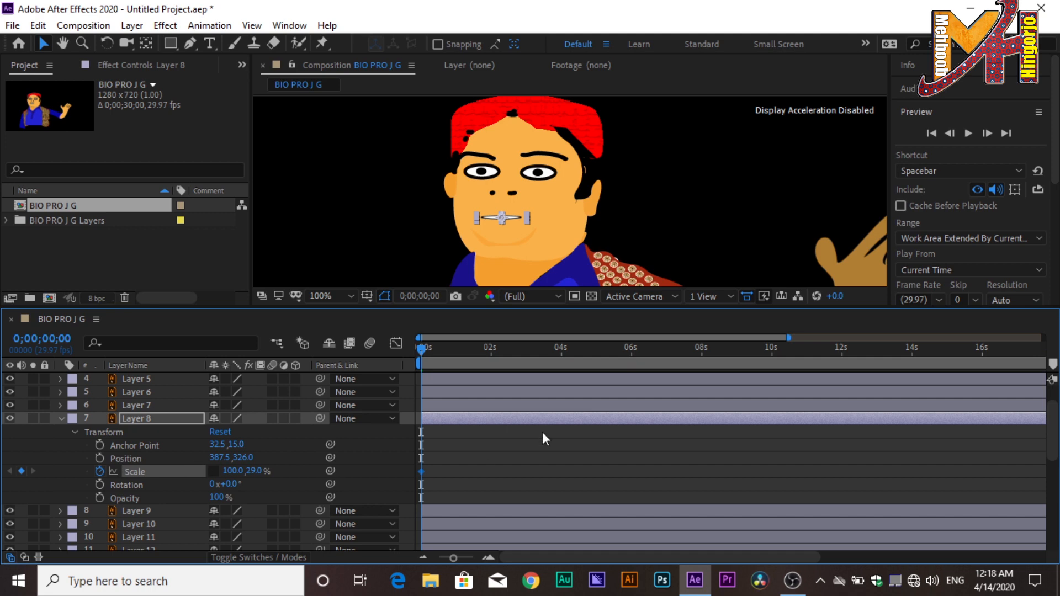
{"action": "left_click_drag", "start_coordinate": [432, 350], "coordinate": [441, 352]}
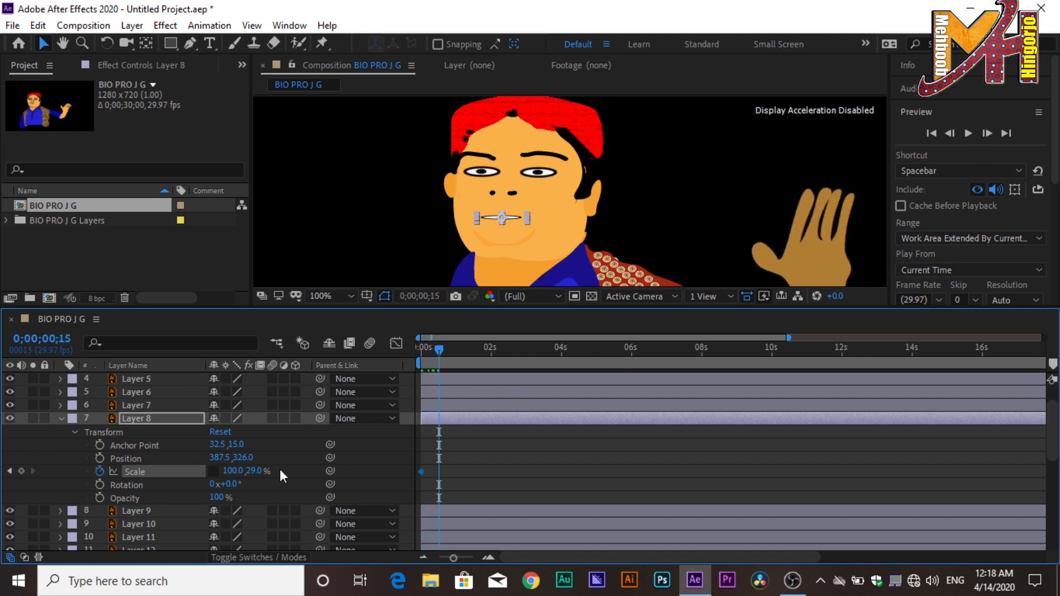
{"action": "left_click_drag", "start_coordinate": [259, 476], "coordinate": [314, 471]}
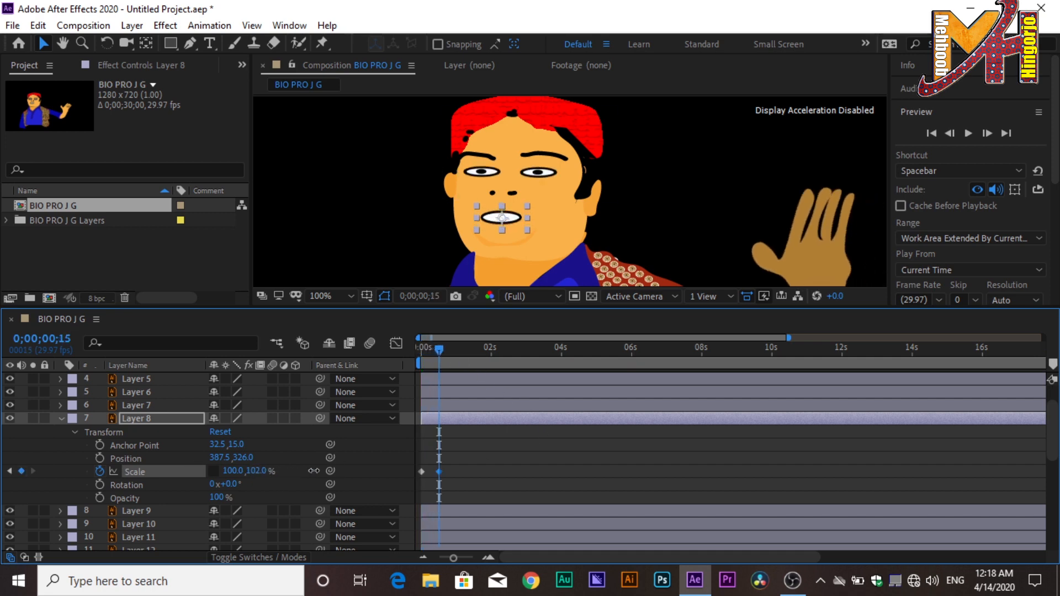
{"action": "left_click_drag", "start_coordinate": [443, 350], "coordinate": [459, 353]}
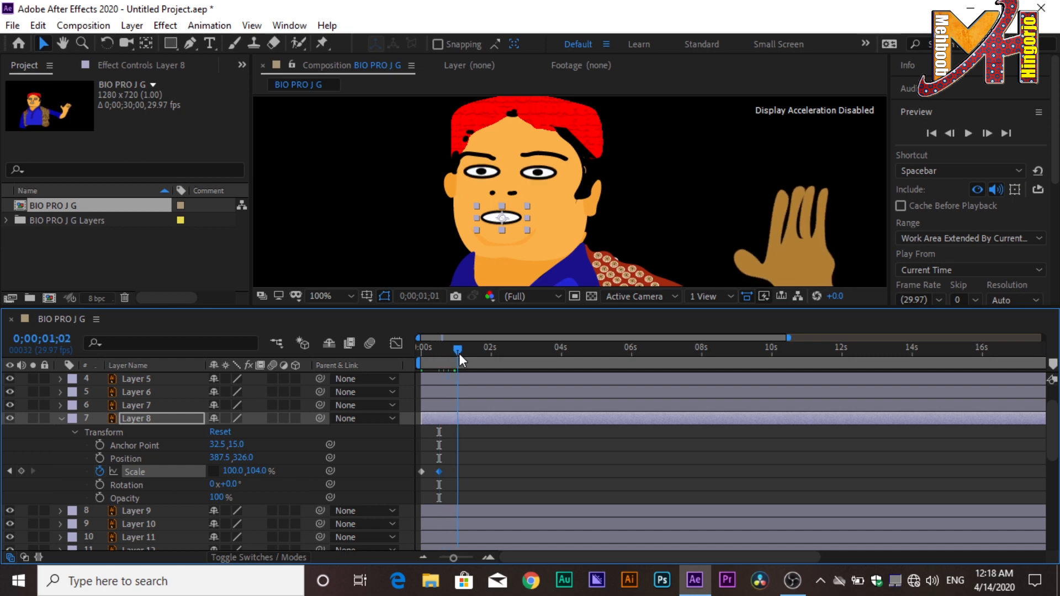
{"action": "left_click_drag", "start_coordinate": [265, 477], "coordinate": [162, 469]}
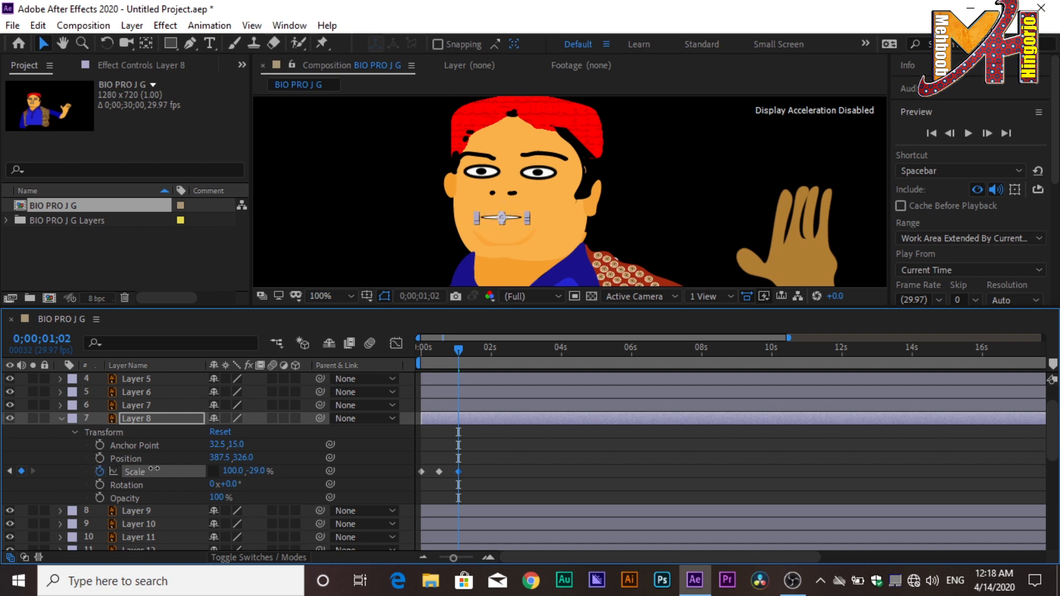
- Add mouth scale keyframes at 1;21, at 2;12 with 79% height and at 3;12 with 32% height
{"action": "left_click_drag", "start_coordinate": [463, 350], "coordinate": [481, 369]}
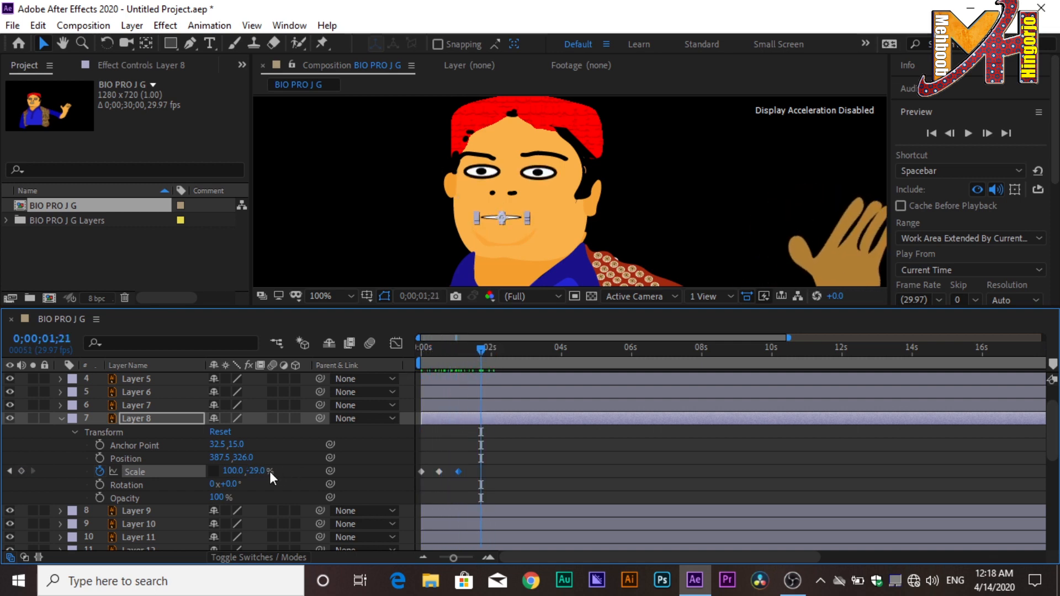
{"action": "left_click_drag", "start_coordinate": [269, 471], "coordinate": [287, 471]}
{"action": "left_click_drag", "start_coordinate": [490, 349], "coordinate": [509, 353]}
{"action": "left_click_drag", "start_coordinate": [254, 470], "coordinate": [320, 469]}
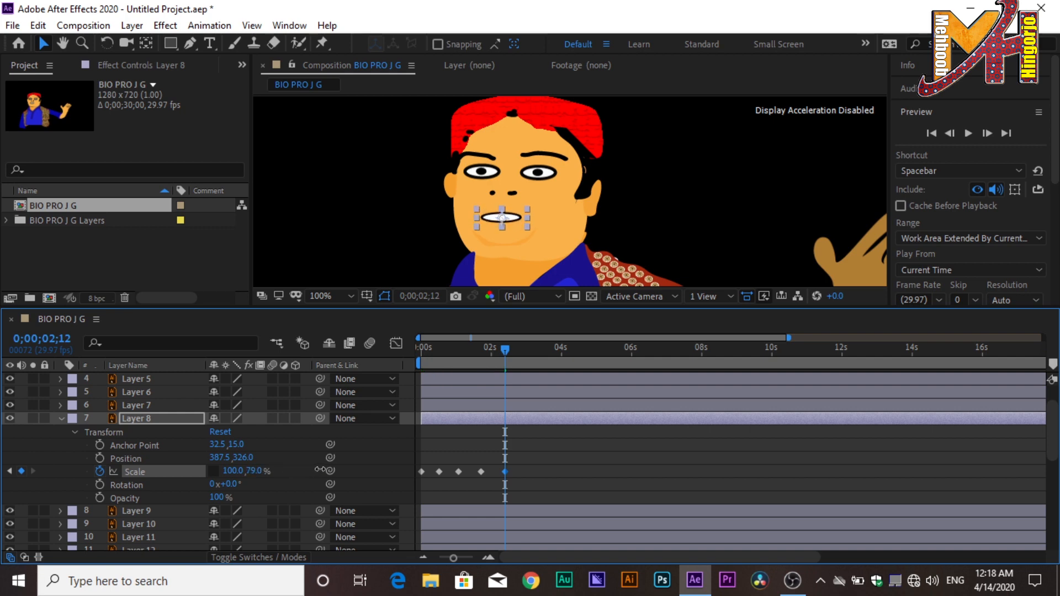
{"action": "left_click_drag", "start_coordinate": [509, 349], "coordinate": [541, 350]}
{"action": "left_click_drag", "start_coordinate": [246, 471], "coordinate": [217, 470]}
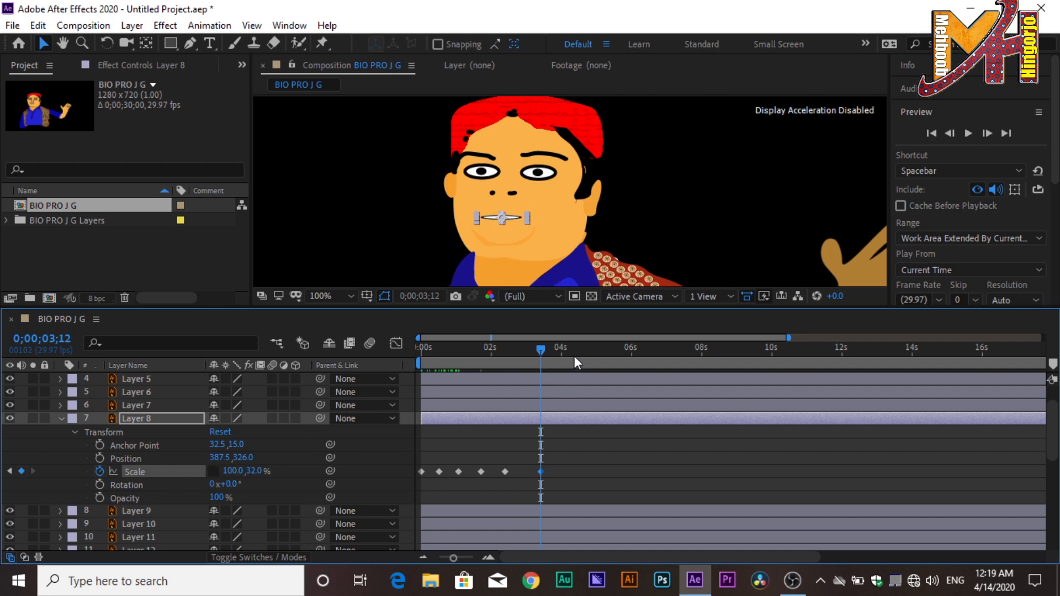
- Add mouth scale keyframes at 4;02, at 4;19 with 23% height and at 5;15 with 79% height
{"action": "left_click_drag", "start_coordinate": [546, 350], "coordinate": [569, 353]}
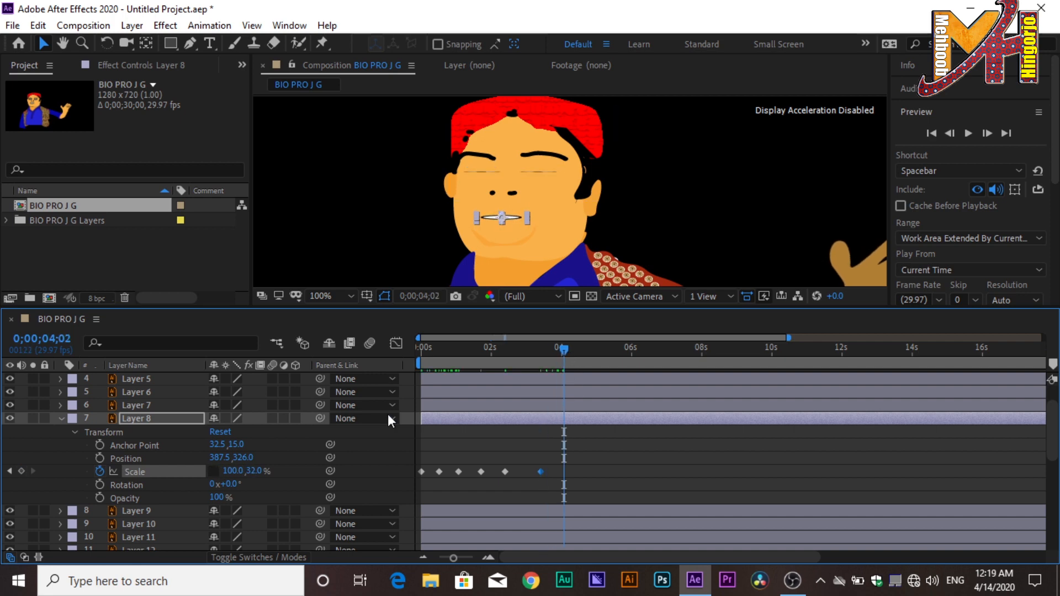
{"action": "left_click_drag", "start_coordinate": [260, 471], "coordinate": [283, 469]}
{"action": "left_click_drag", "start_coordinate": [578, 354], "coordinate": [583, 354]}
{"action": "left_click_drag", "start_coordinate": [260, 471], "coordinate": [230, 469]}
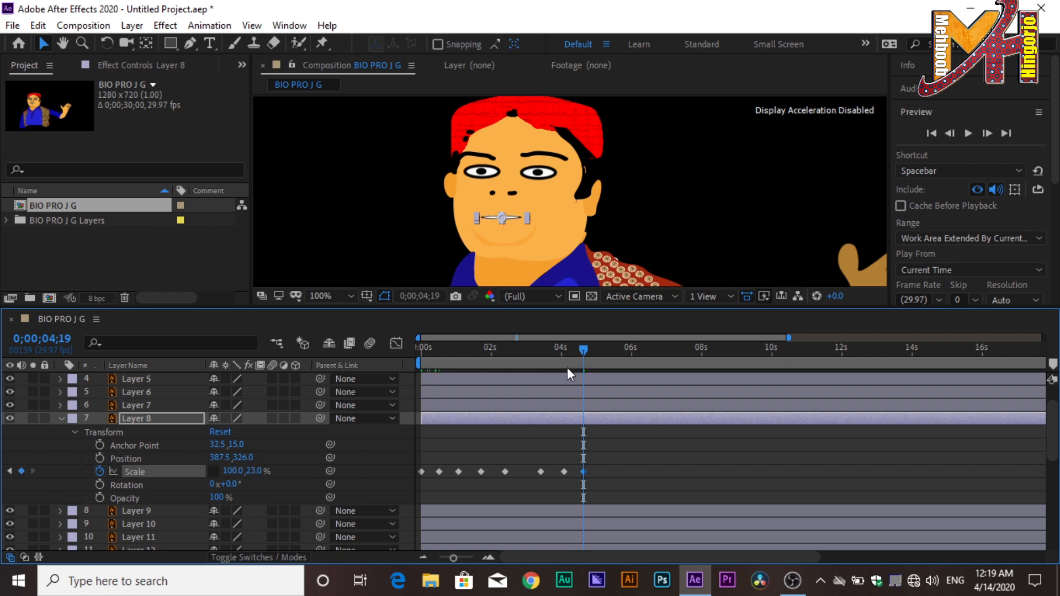
{"action": "left_click_drag", "start_coordinate": [581, 349], "coordinate": [613, 355]}
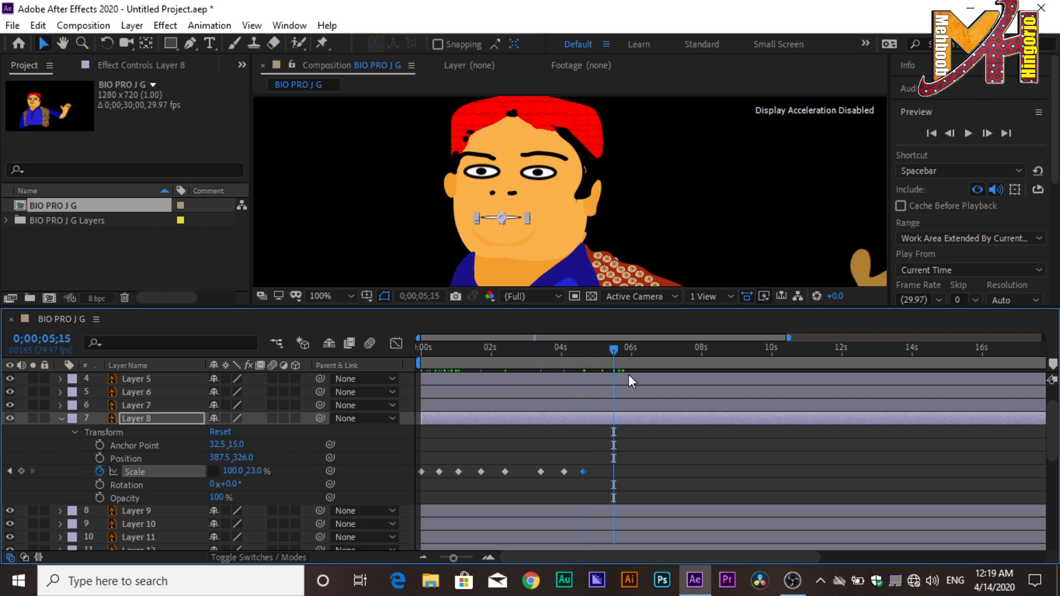
{"action": "left_click_drag", "start_coordinate": [253, 471], "coordinate": [295, 469]}
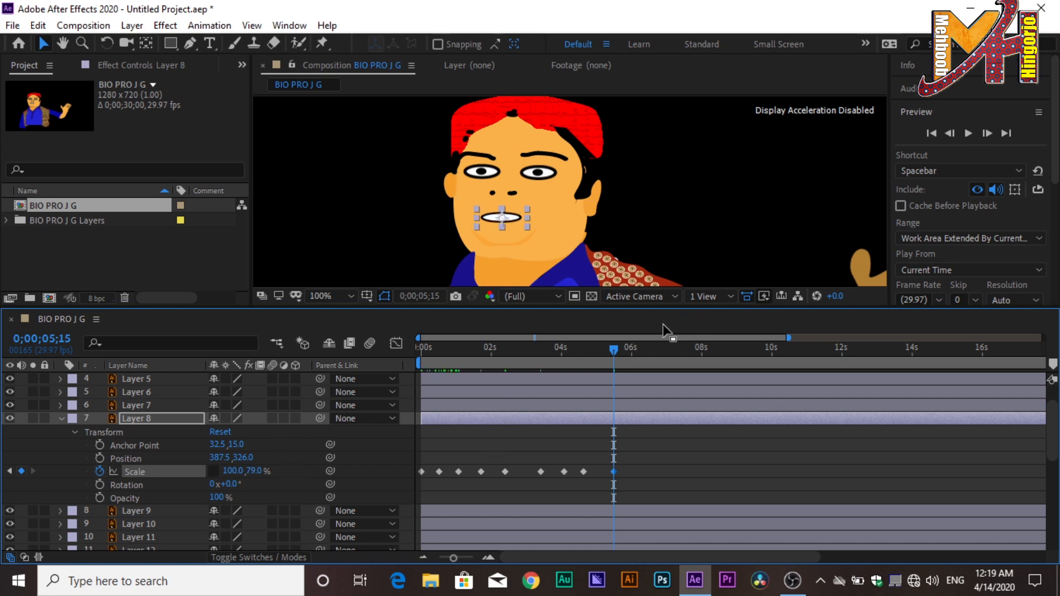
- Keyframe the mouth's vertical position at 329 at the start and 330 at about 0.5 seconds
{"action": "left_click_drag", "start_coordinate": [615, 347], "coordinate": [351, 356]}
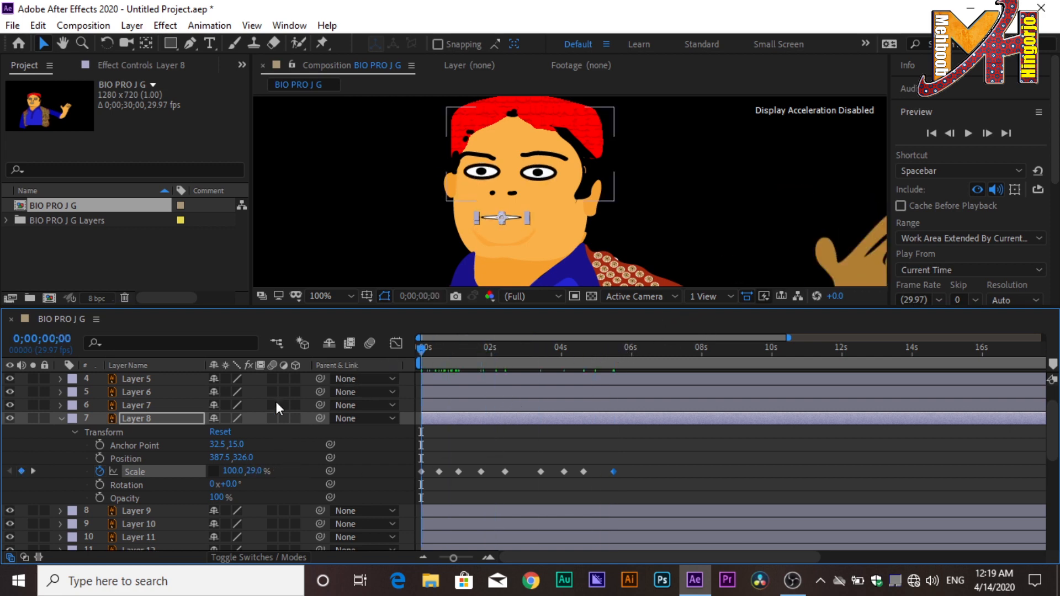
{"action": "left_click", "coordinate": [100, 459]}
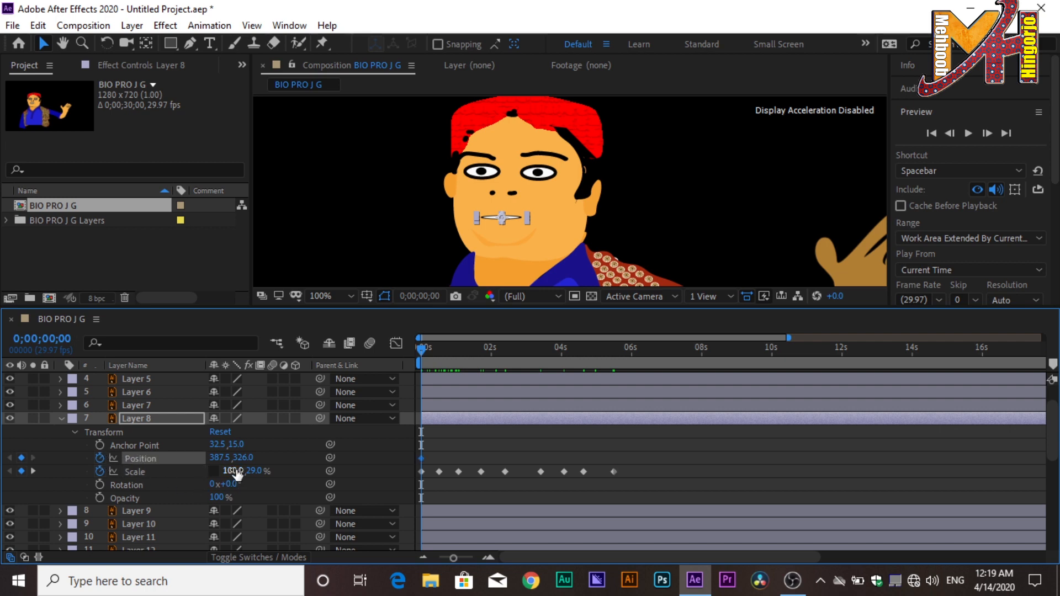
{"action": "left_click_drag", "start_coordinate": [425, 350], "coordinate": [438, 353]}
{"action": "left_click_drag", "start_coordinate": [251, 458], "coordinate": [248, 459]}
- Keyframe the mouth's rotation at about 1 second (6°), 1.6 seconds and 2.3 seconds (3°), previewing from the start
{"action": "mouse_move", "coordinate": [440, 353]}
{"action": "left_mouse_down"}
{"action": "mouse_move", "coordinate": [626, 367]}
{"action": "mouse_move", "coordinate": [411, 377]}
{"action": "mouse_move", "coordinate": [461, 352]}
{"action": "left_mouse_up"}
{"action": "left_click", "coordinate": [100, 485]}
{"action": "left_click_drag", "start_coordinate": [228, 485], "coordinate": [231, 485]}
{"action": "mouse_move", "coordinate": [459, 351]}
{"action": "left_mouse_down"}
{"action": "mouse_move", "coordinate": [503, 356]}
{"action": "mouse_move", "coordinate": [480, 354]}
{"action": "left_mouse_up"}
{"action": "left_click_drag", "start_coordinate": [228, 485], "coordinate": [225, 485]}
{"action": "left_click_drag", "start_coordinate": [479, 351], "coordinate": [503, 354]}
{"action": "left_click_drag", "start_coordinate": [228, 485], "coordinate": [231, 485]}
{"action": "left_click_drag", "start_coordinate": [503, 352], "coordinate": [418, 369]}
{"action": "key", "text": "space"}
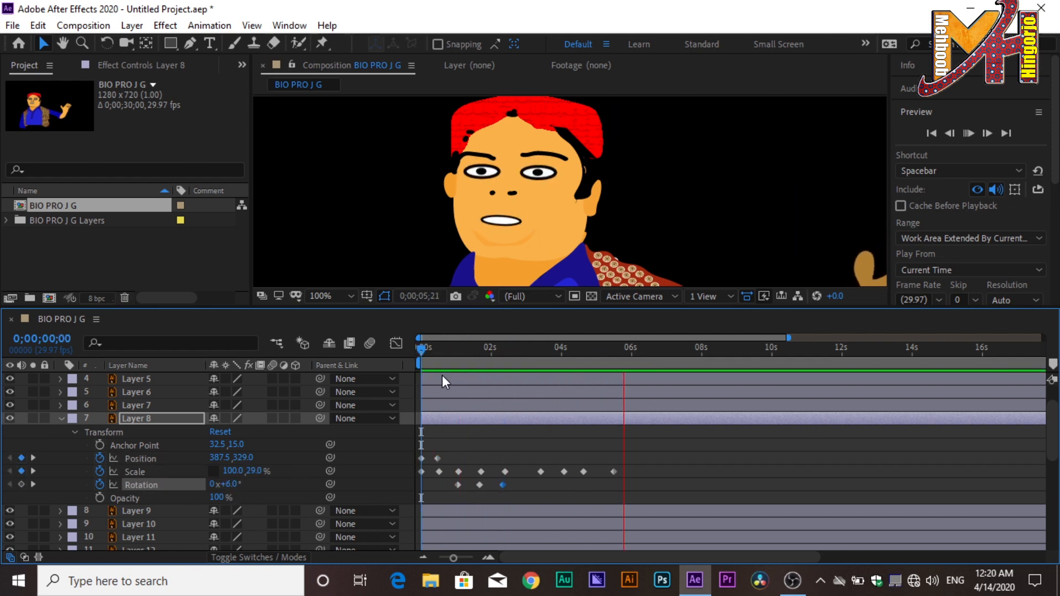
- Apply Easy Ease to all of the mouth's position, scale and rotation keyframes and preview from the start
{"action": "left_click", "coordinate": [638, 470]}
{"action": "left_click_drag", "start_coordinate": [681, 439], "coordinate": [409, 504]}
{"action": "right_click", "coordinate": [479, 472]}
{"action": "left_click", "coordinate": [696, 362]}
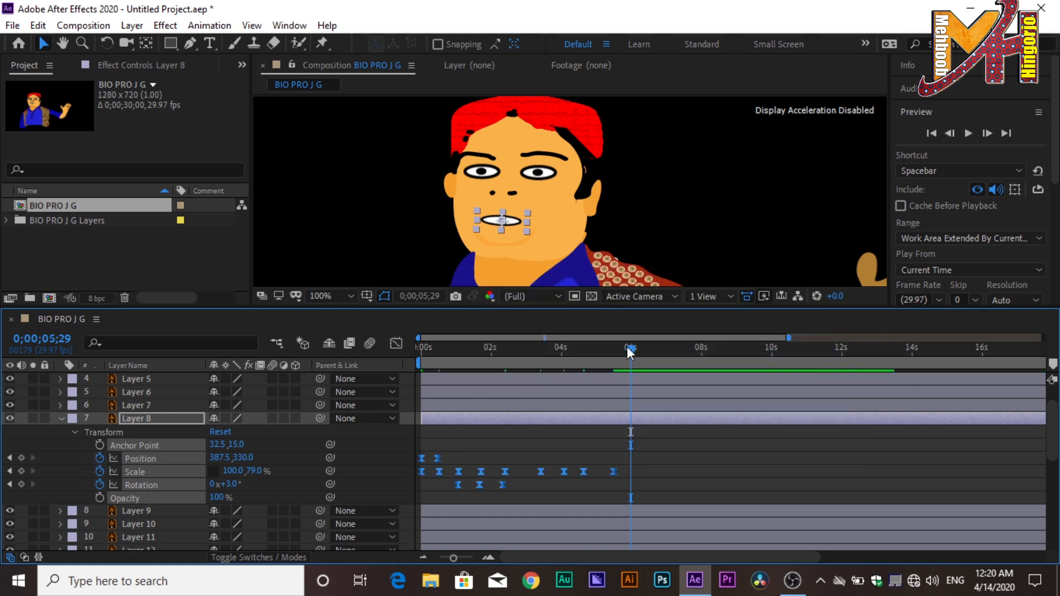
{"action": "left_click_drag", "start_coordinate": [631, 350], "coordinate": [319, 364]}
{"action": "key", "text": "space"}
{"action": "key", "text": "space"}
- Add mouth scale keyframes that narrow it at about 6.6 seconds, open it at 9.7 seconds and narrow it at 10.5 seconds
{"action": "left_click_drag", "start_coordinate": [254, 471], "coordinate": [212, 471]}
{"action": "left_click_drag", "start_coordinate": [652, 350], "coordinate": [763, 351]}
{"action": "left_click_drag", "start_coordinate": [254, 472], "coordinate": [299, 471]}
{"action": "left_click_drag", "start_coordinate": [762, 351], "coordinate": [791, 353]}
{"action": "left_click_drag", "start_coordinate": [254, 471], "coordinate": [218, 472]}
- Add mouth scale keyframes that open it at about 14.1 seconds and narrow it at 14.5 and 15.6 seconds
{"action": "left_click_drag", "start_coordinate": [791, 352], "coordinate": [917, 353]}
{"action": "left_click_drag", "start_coordinate": [254, 471], "coordinate": [298, 472]}
{"action": "left_click_drag", "start_coordinate": [917, 352], "coordinate": [930, 352]}
{"action": "left_click_drag", "start_coordinate": [254, 471], "coordinate": [234, 471]}
{"action": "left_click_drag", "start_coordinate": [930, 351], "coordinate": [969, 352]}
{"action": "left_click_drag", "start_coordinate": [254, 471], "coordinate": [246, 472]}
- Copy the mouth's scale keyframes, paste them further along the timeline and preview the talking animation
{"action": "left_click_drag", "start_coordinate": [969, 351], "coordinate": [1016, 353]}
{"action": "left_click_drag", "start_coordinate": [1031, 467], "coordinate": [405, 477]}
{"action": "key", "text": "ctrl+c"}
{"action": "left_click_drag", "start_coordinate": [718, 558], "coordinate": [946, 559]}
{"action": "left_click_drag", "start_coordinate": [583, 352], "coordinate": [565, 348]}
{"action": "key", "text": "ctrl+v"}
{"action": "key", "text": "space"}
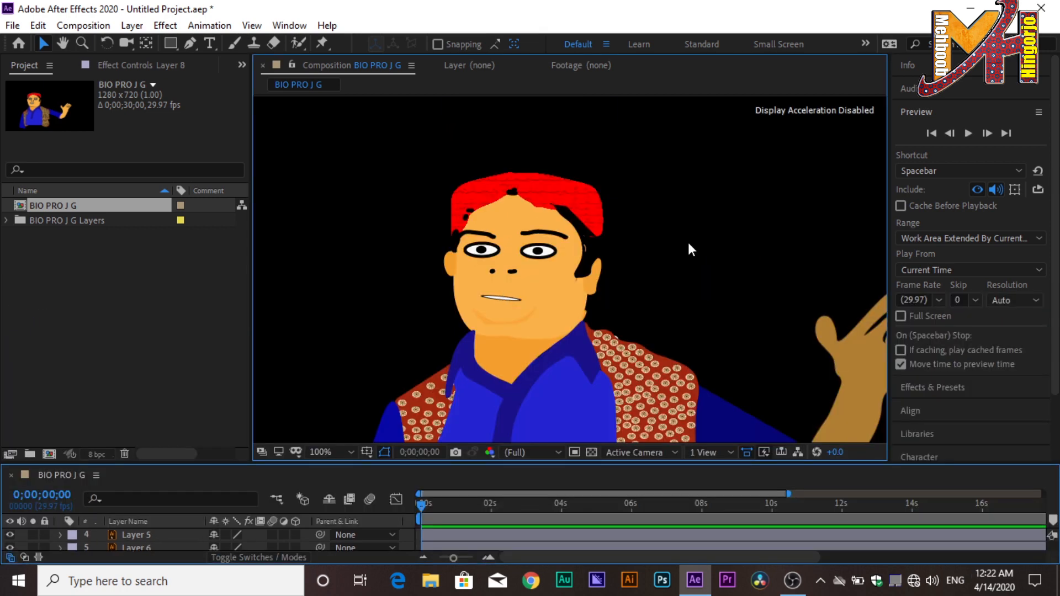
- Give the timeline more height and collapse the properties of Layer 8 and Layer 25
{"action": "left_click_drag", "start_coordinate": [546, 463], "coordinate": [555, 293]}
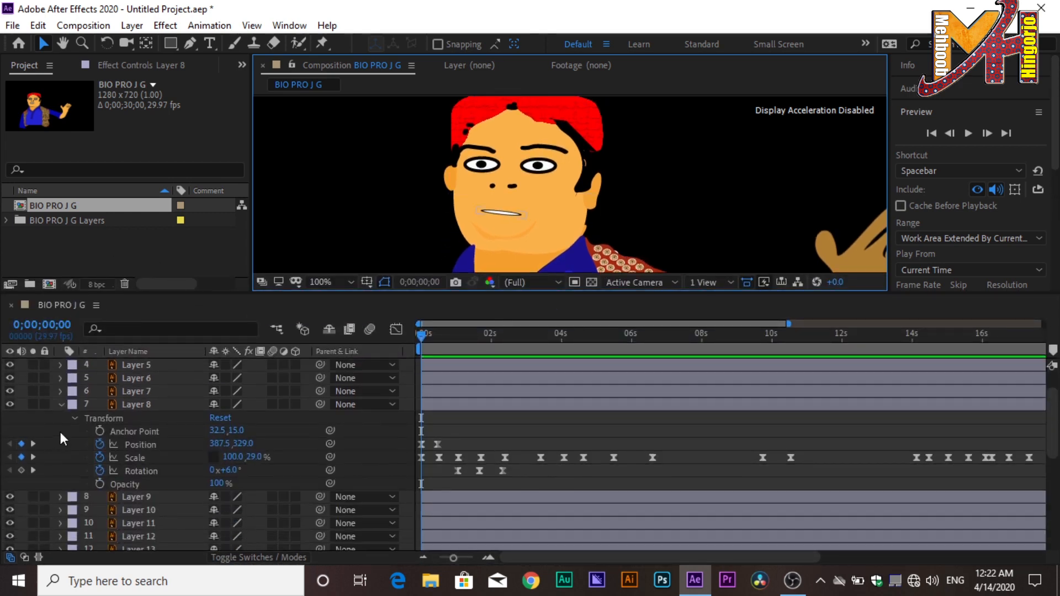
{"action": "left_click", "coordinate": [74, 419]}
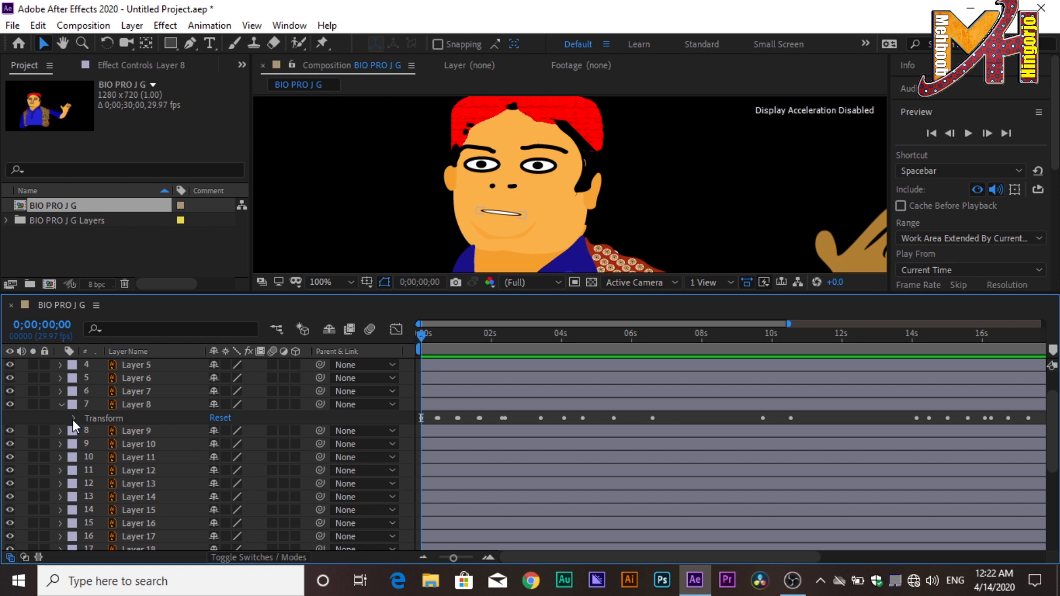
{"action": "left_click", "coordinate": [72, 419]}
{"action": "left_click", "coordinate": [72, 419]}
{"action": "left_click", "coordinate": [62, 406]}
{"action": "scroll", "coordinate": [82, 443], "scroll_direction": "down", "scroll_amount": 5}
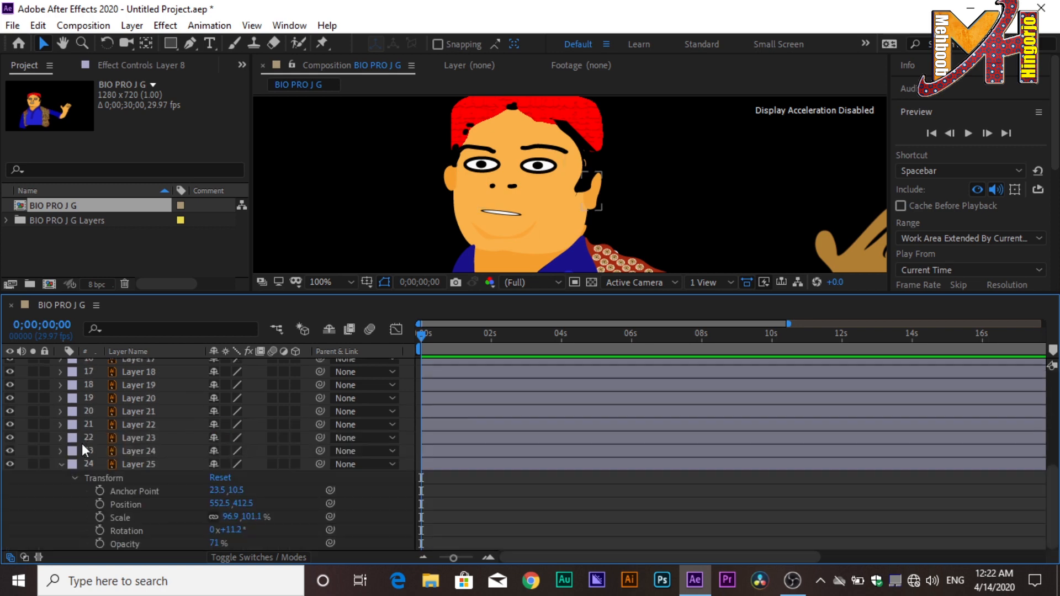
{"action": "left_click", "coordinate": [61, 464]}
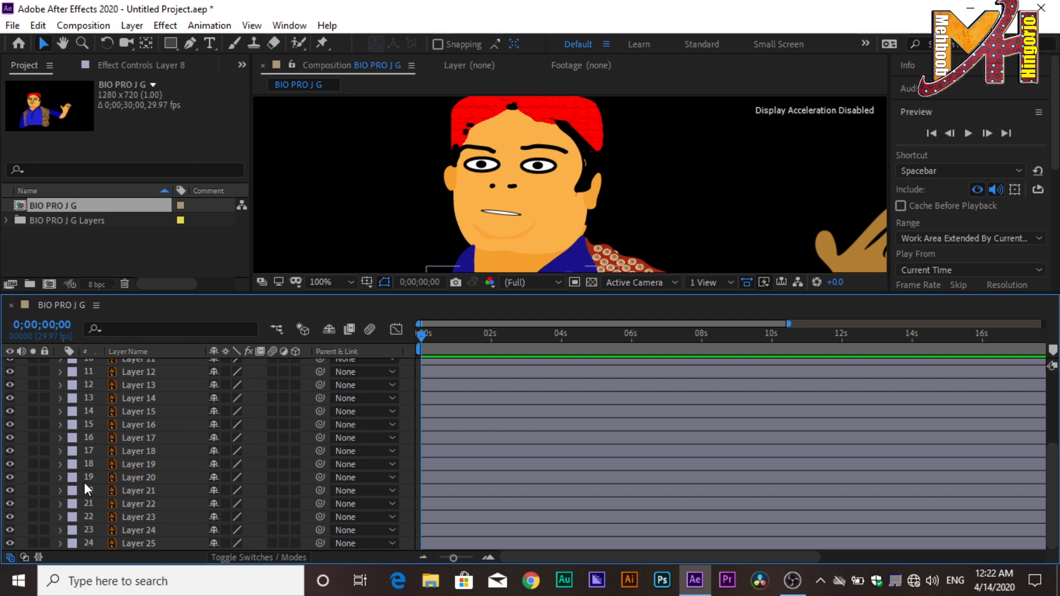
- Import the image finel from the Pictures folder into the project
{"action": "double_click", "coordinate": [111, 254]}
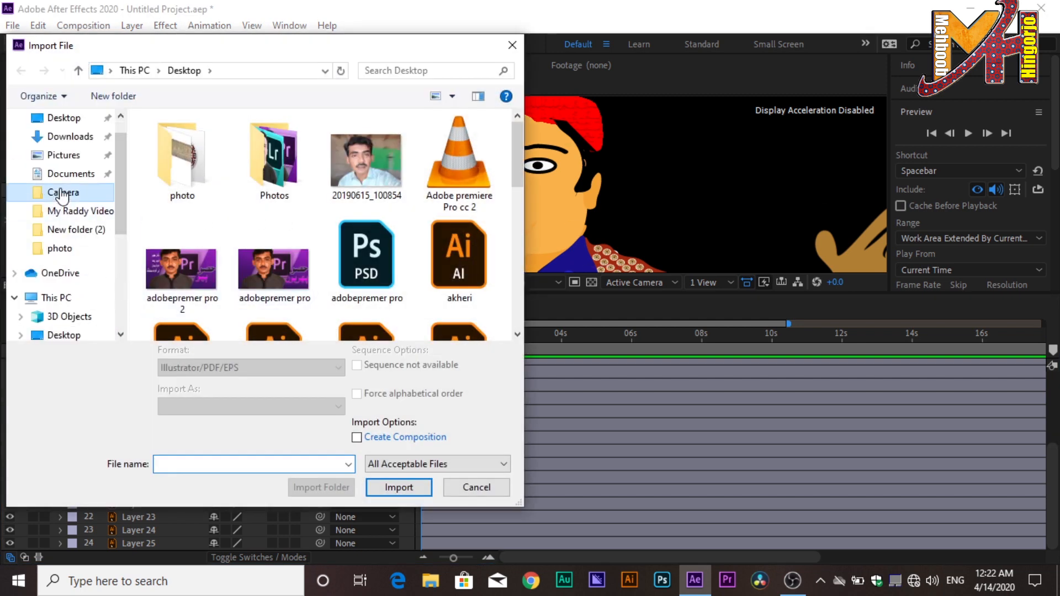
{"action": "left_click", "coordinate": [63, 192]}
{"action": "left_click", "coordinate": [65, 157]}
{"action": "left_click", "coordinate": [372, 166]}
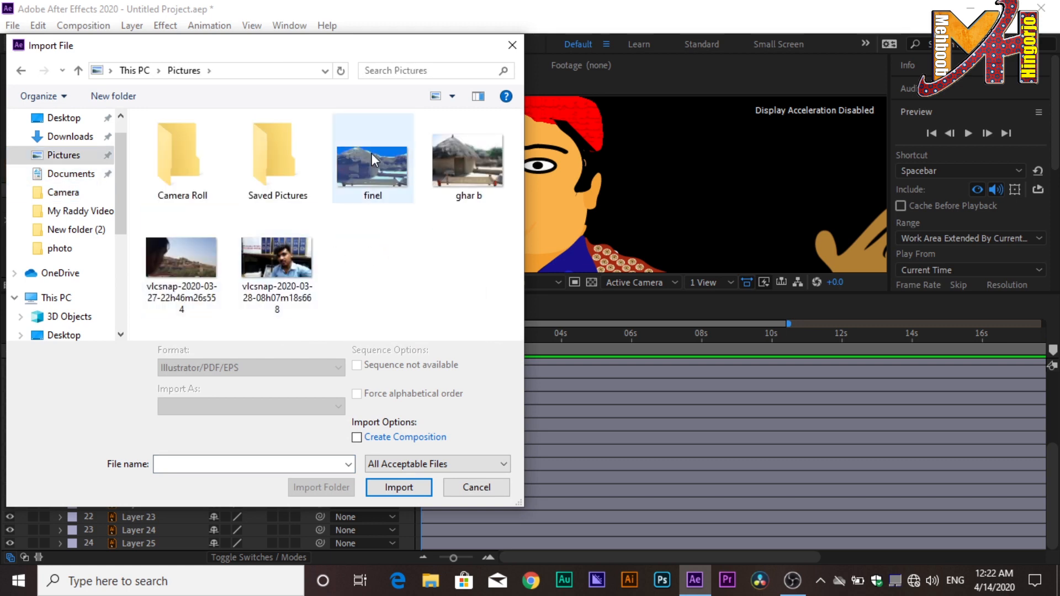
{"action": "left_click", "coordinate": [399, 488]}
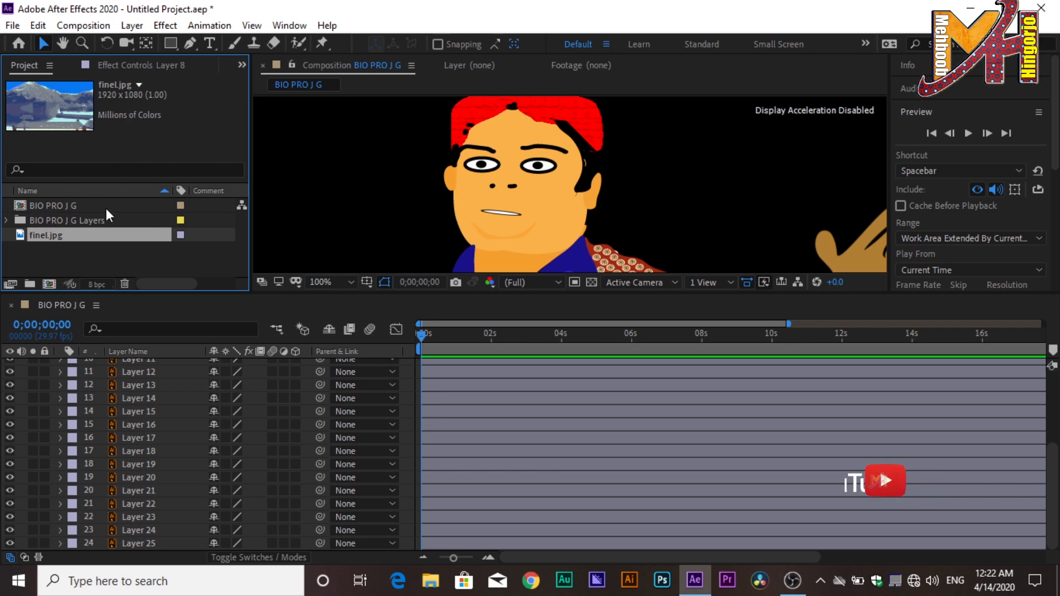
- Add finel.jpg to the composition as the background beneath Layer 25 and fit the composition in the viewer
{"action": "left_click_drag", "start_coordinate": [54, 122], "coordinate": [137, 550]}
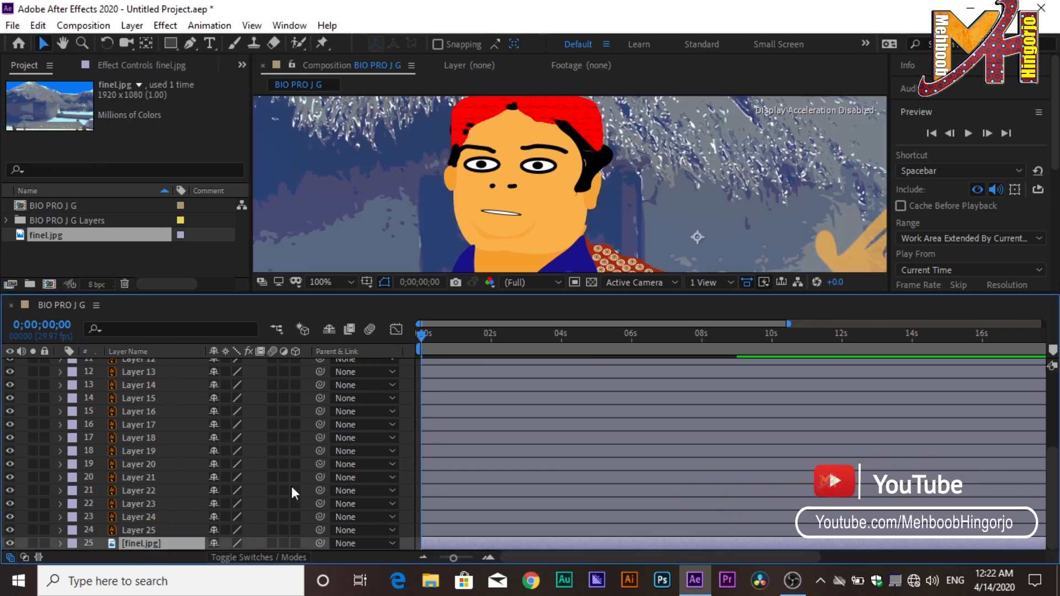
{"action": "left_click", "coordinate": [339, 283]}
{"action": "left_click", "coordinate": [345, 313]}
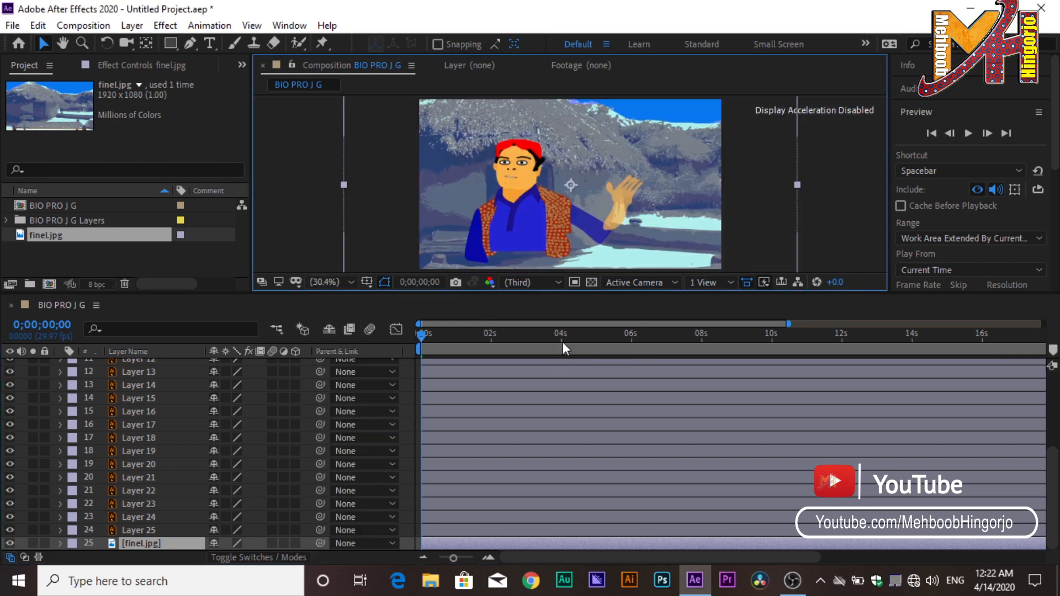
- Enlarge the composition viewer and reposition the finel.jpg background behind the character
{"action": "left_click_drag", "start_coordinate": [555, 302], "coordinate": [554, 386]}
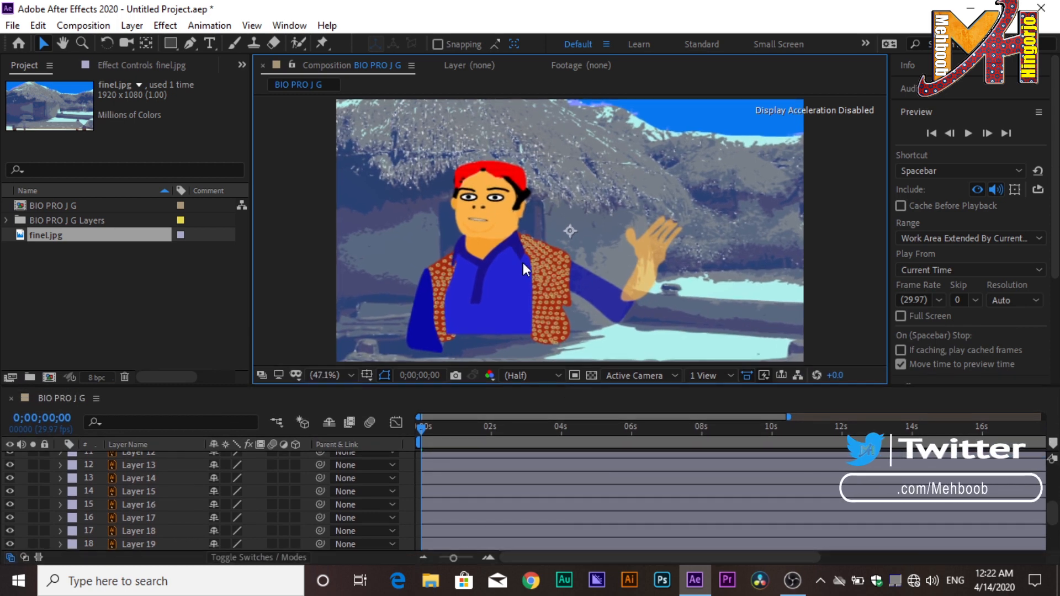
{"action": "left_click_drag", "start_coordinate": [606, 200], "coordinate": [402, 308]}
{"action": "left_click_drag", "start_coordinate": [525, 256], "coordinate": [648, 204]}
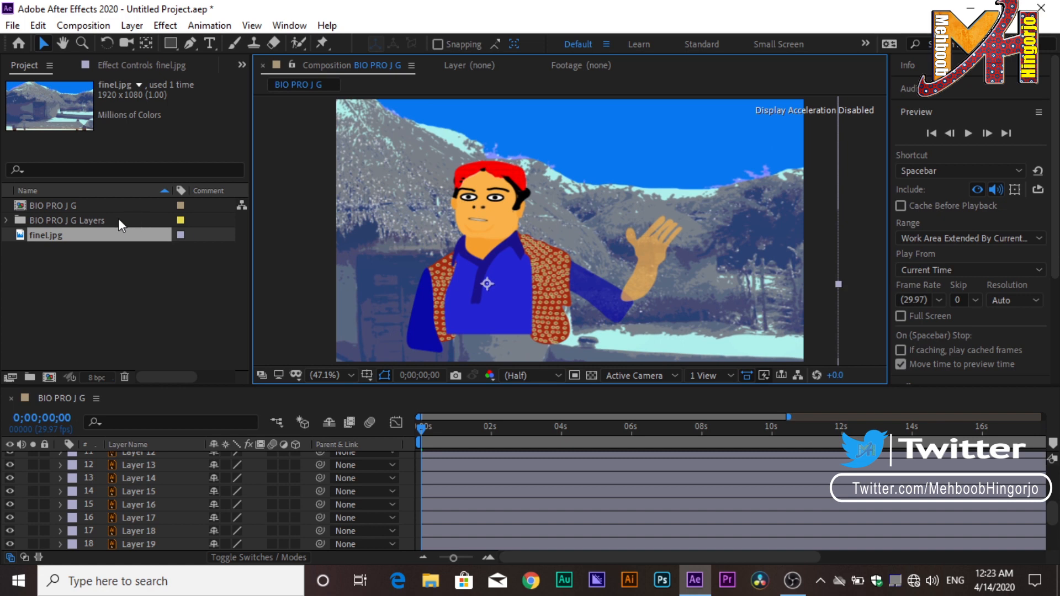
{"action": "double_click", "coordinate": [58, 206]}
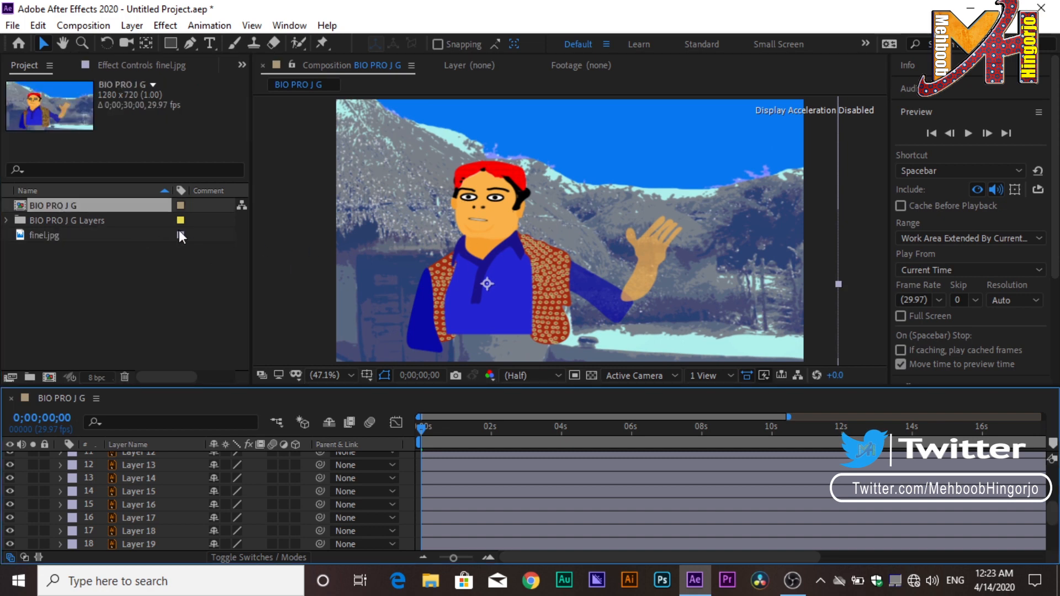
{"action": "double_click", "coordinate": [509, 276]}
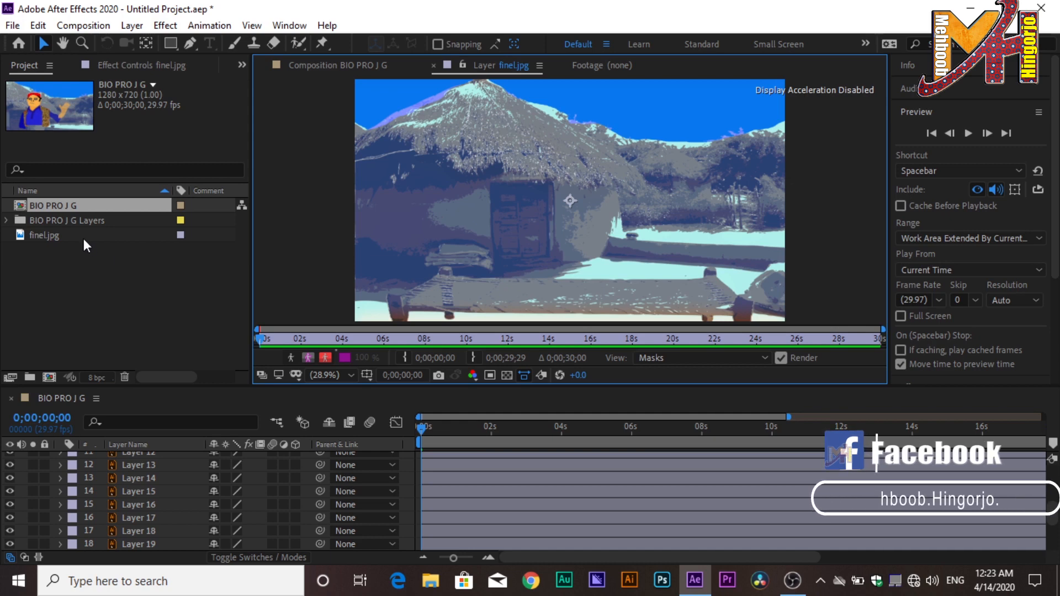
{"action": "left_click", "coordinate": [68, 221]}
{"action": "left_click", "coordinate": [64, 208]}
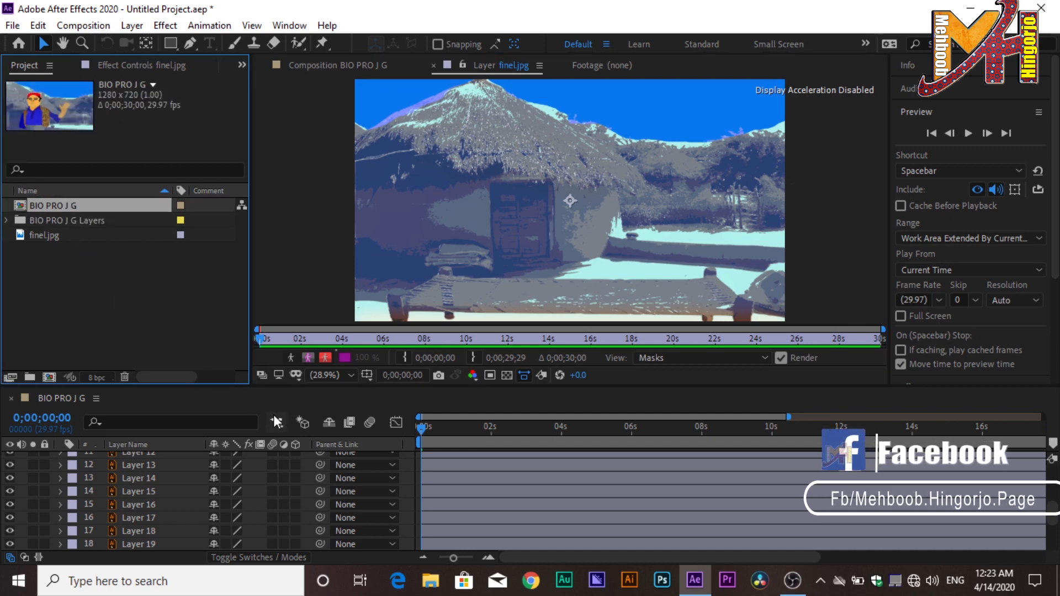
{"action": "scroll", "coordinate": [479, 469], "scroll_direction": "down", "scroll_amount": 2}
{"action": "left_click_drag", "start_coordinate": [423, 425], "coordinate": [559, 429]}
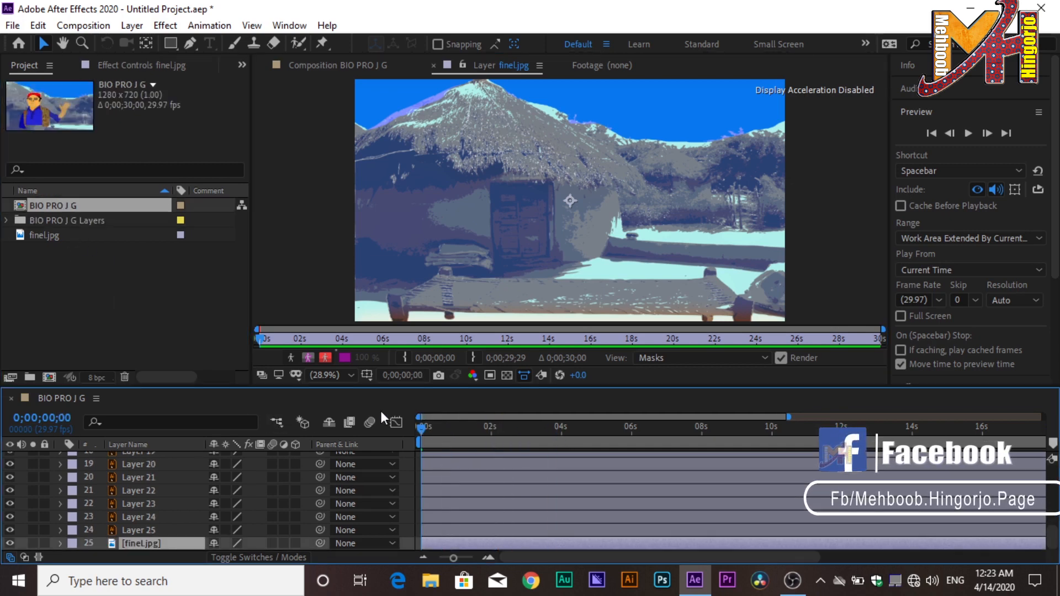
- Return to the BIO PRO J G composition and delete its finel.jpg background layer
{"action": "left_click", "coordinate": [61, 220]}
{"action": "double_click", "coordinate": [58, 206]}
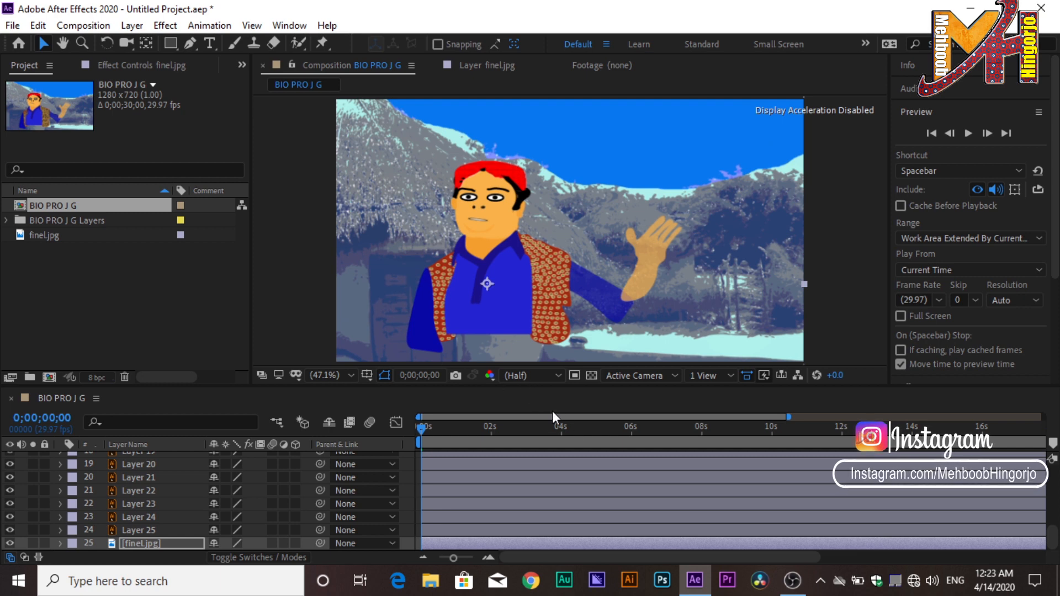
{"action": "left_click", "coordinate": [163, 542]}
{"action": "key", "text": "Delete"}
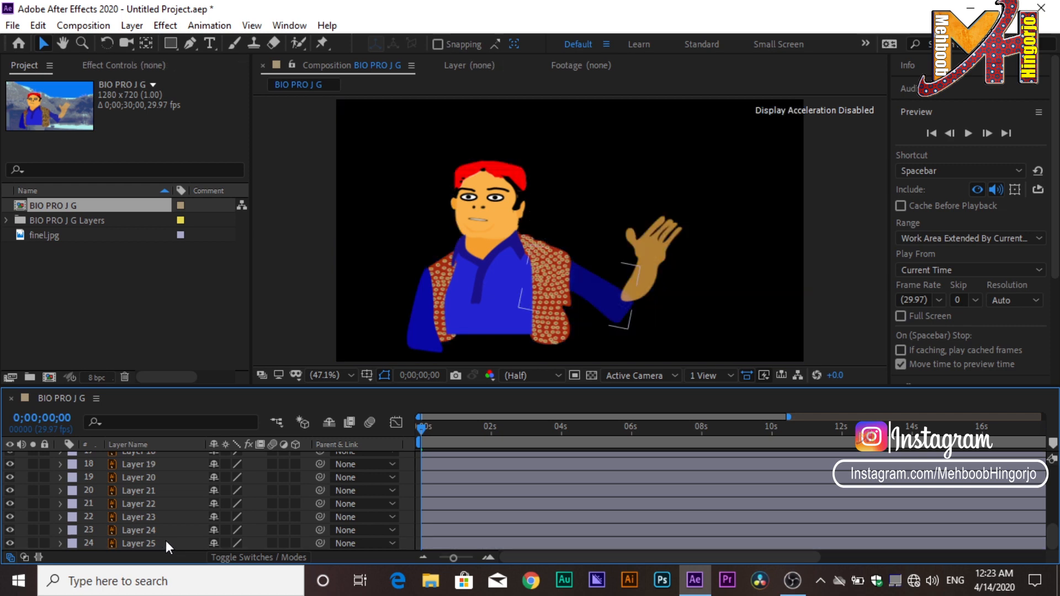
- Try to add the BIO PRO J G composition to the Adobe Media Encoder queue
{"action": "left_click", "coordinate": [99, 28]}
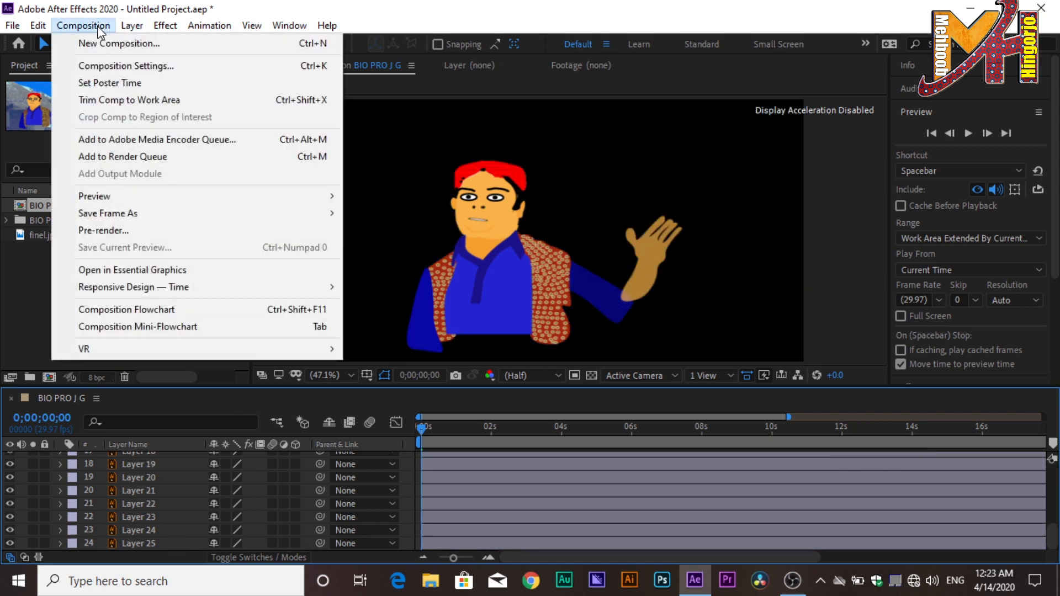
{"action": "left_click", "coordinate": [252, 139]}
{"action": "left_click", "coordinate": [662, 325]}
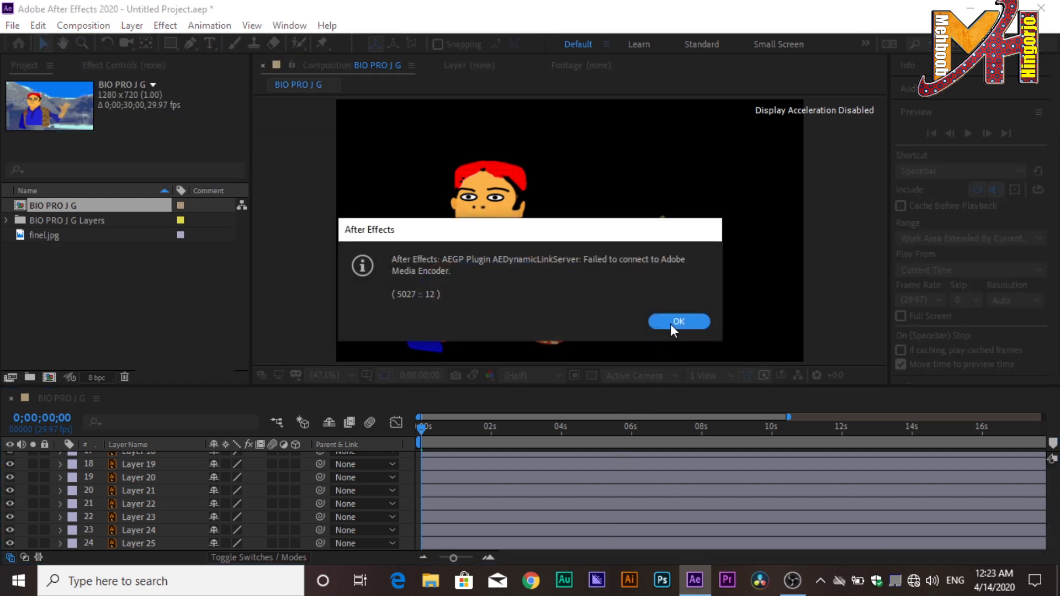
{"action": "left_click", "coordinate": [672, 321]}
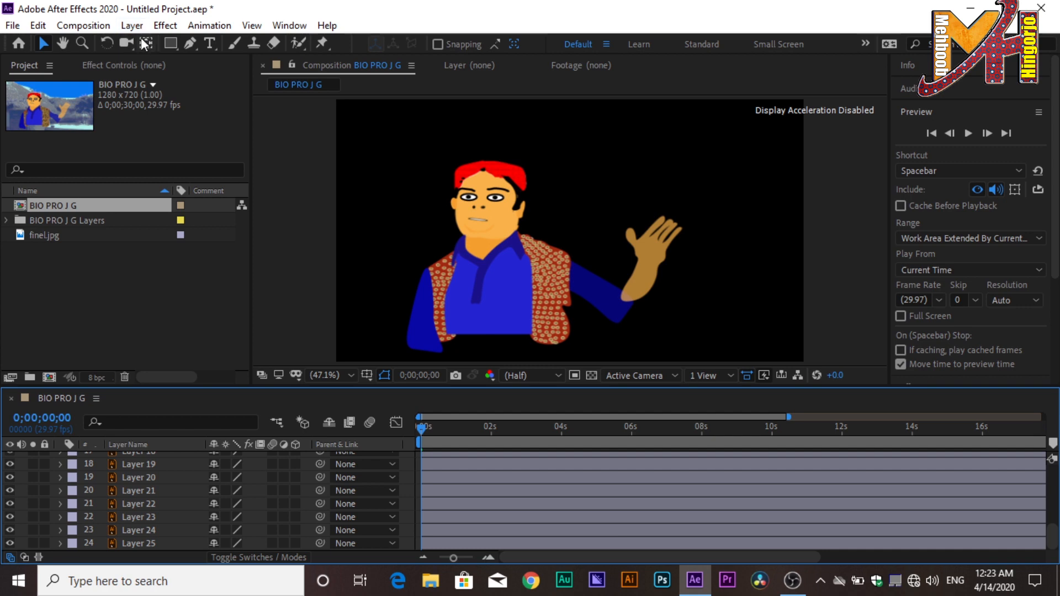
- Add the BIO PRO J G composition to the render queue and open its render settings
{"action": "left_click", "coordinate": [84, 25]}
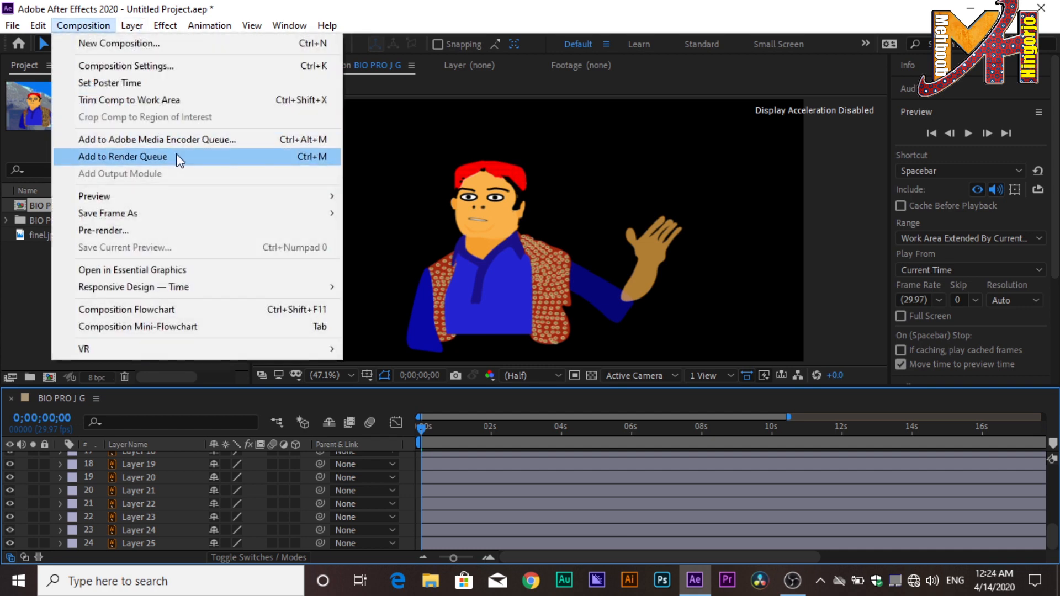
{"action": "left_click", "coordinate": [178, 158]}
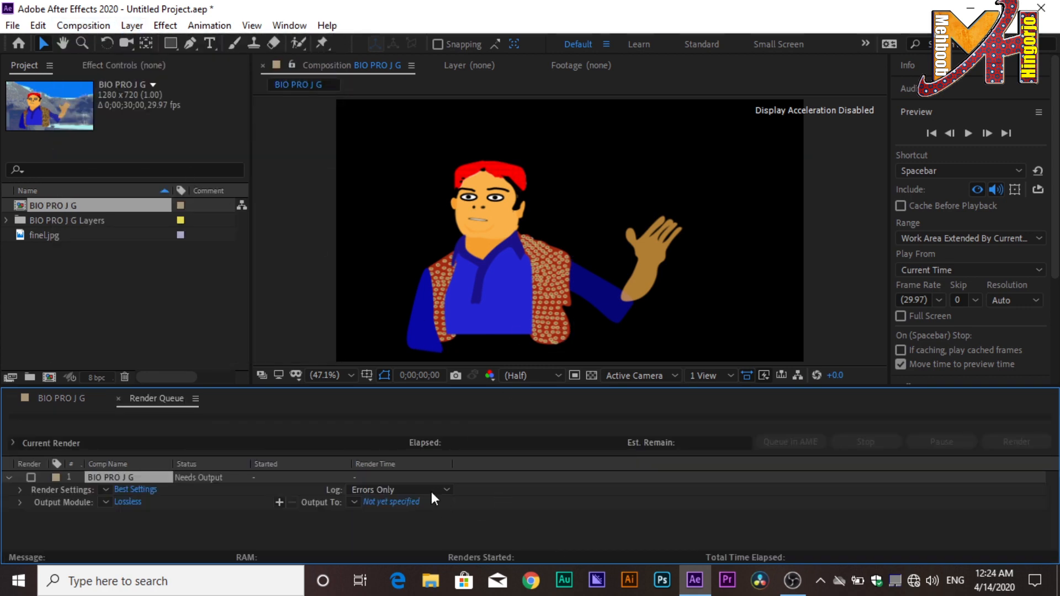
{"action": "left_click", "coordinate": [156, 486]}
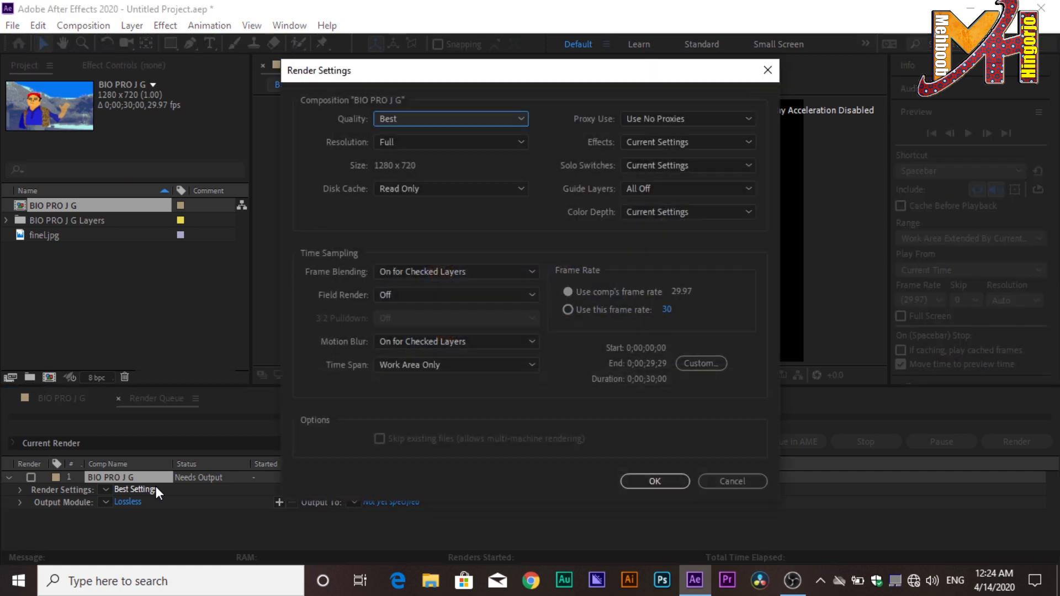
- Examine the render settings' quality, resolution, disk cache, frame blending, field render and motion blur choices, and accept them
{"action": "left_click", "coordinate": [496, 121]}
{"action": "left_click", "coordinate": [496, 120]}
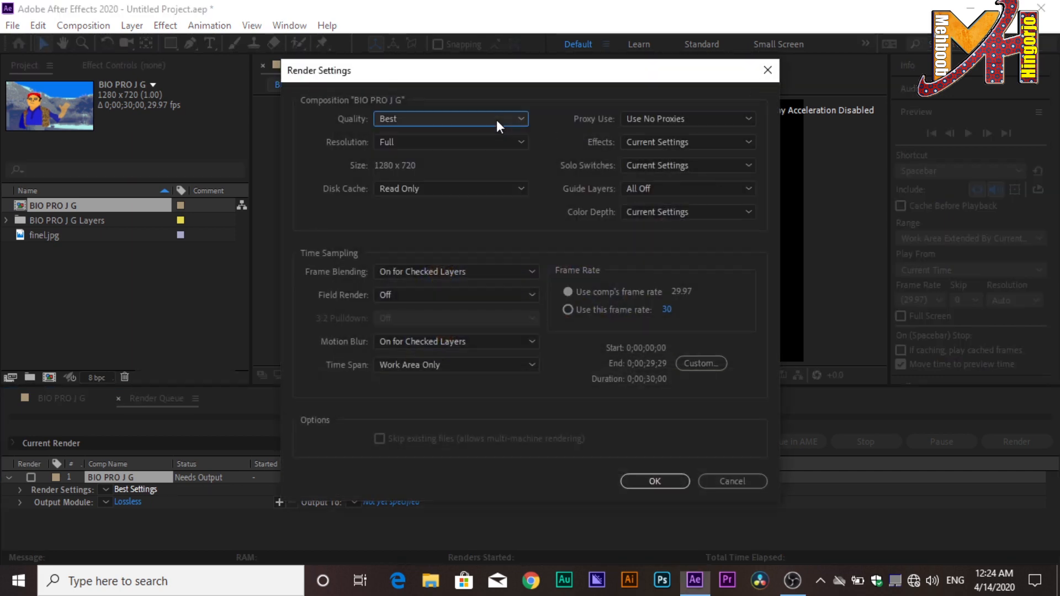
{"action": "left_click", "coordinate": [490, 143]}
{"action": "left_click", "coordinate": [488, 140]}
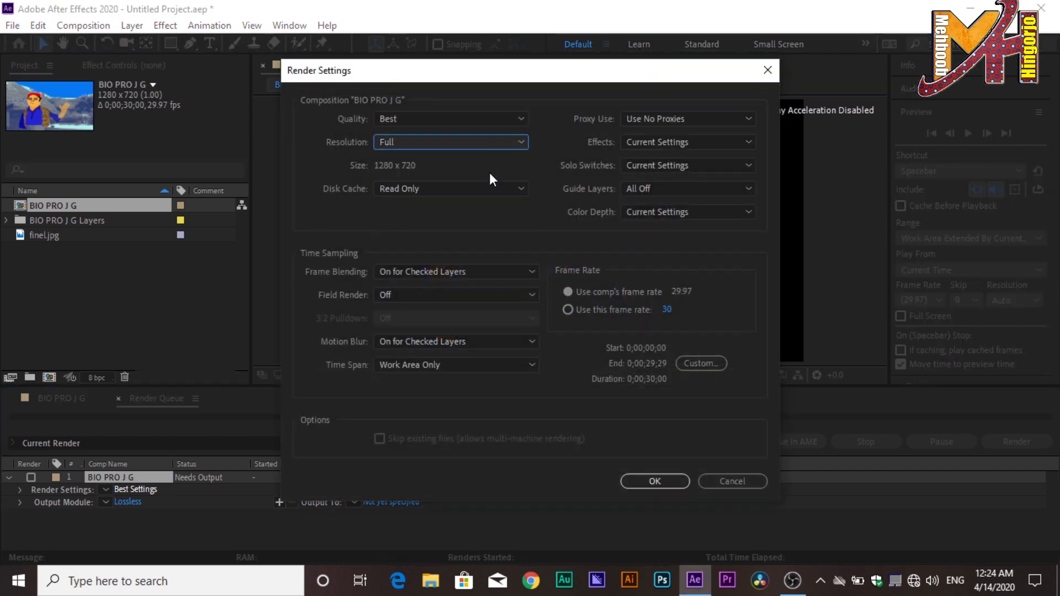
{"action": "left_click", "coordinate": [486, 187]}
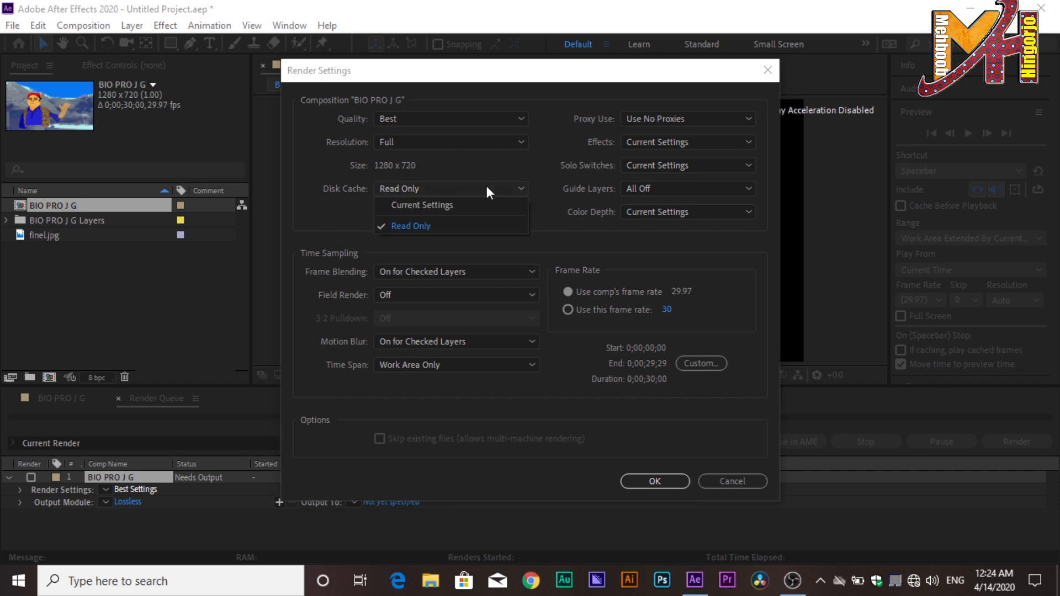
{"action": "left_click", "coordinate": [486, 188]}
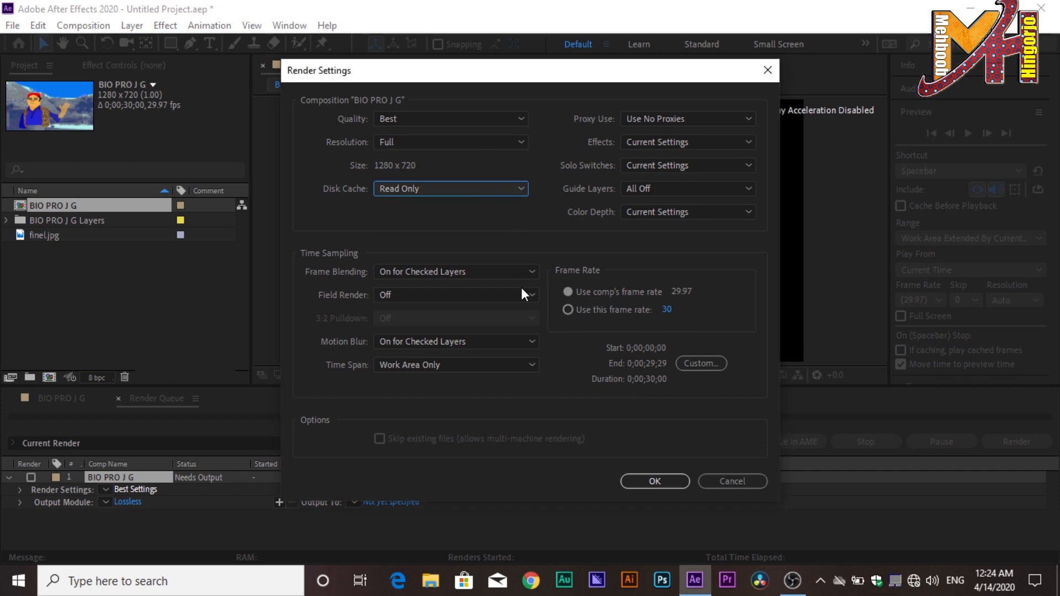
{"action": "left_click", "coordinate": [491, 270]}
{"action": "left_click", "coordinate": [492, 270]}
{"action": "left_click", "coordinate": [495, 293]}
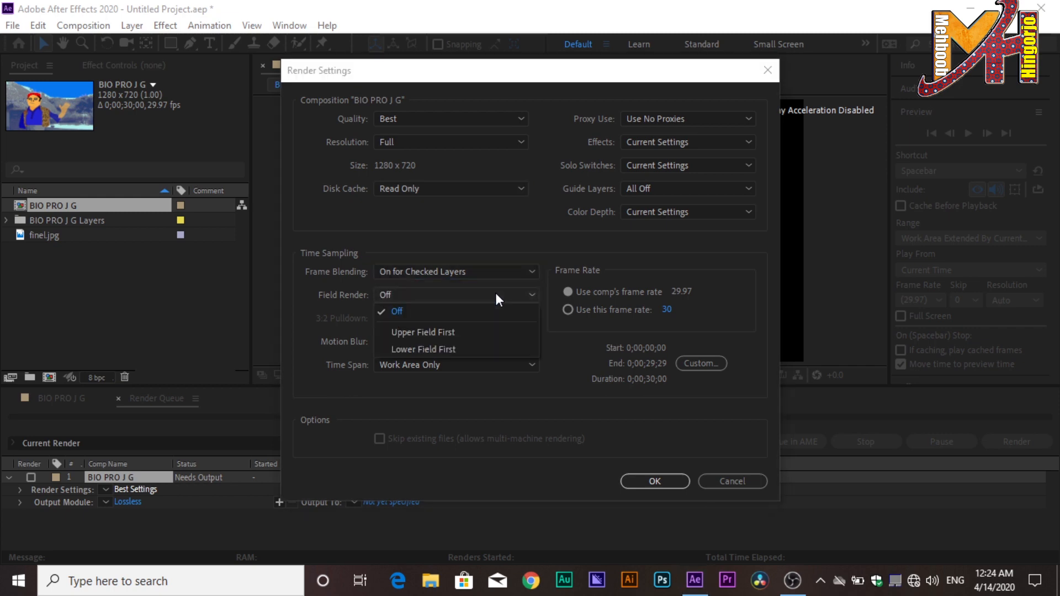
{"action": "left_click", "coordinate": [495, 293]}
{"action": "left_click", "coordinate": [495, 339]}
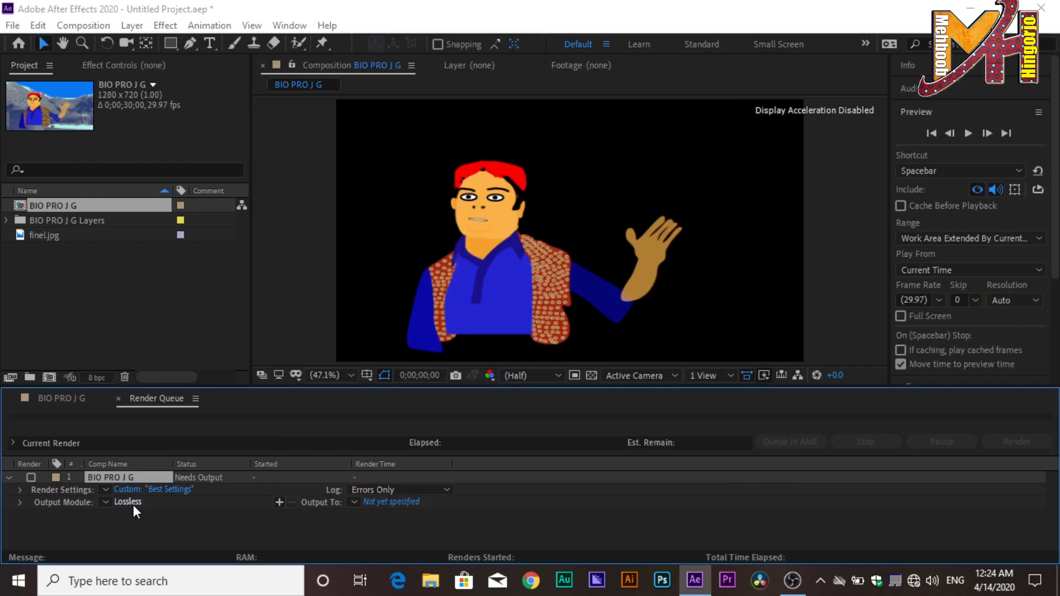
- Set the output module's video channels to RGB + Alpha, with AVI as the format
{"action": "left_click", "coordinate": [134, 503]}
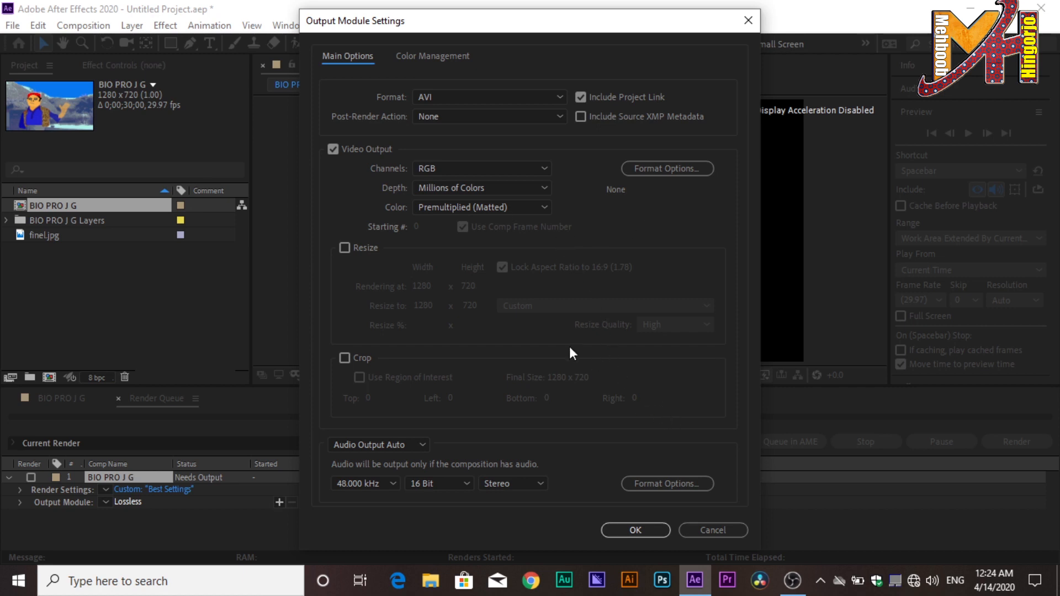
{"action": "left_click", "coordinate": [522, 174]}
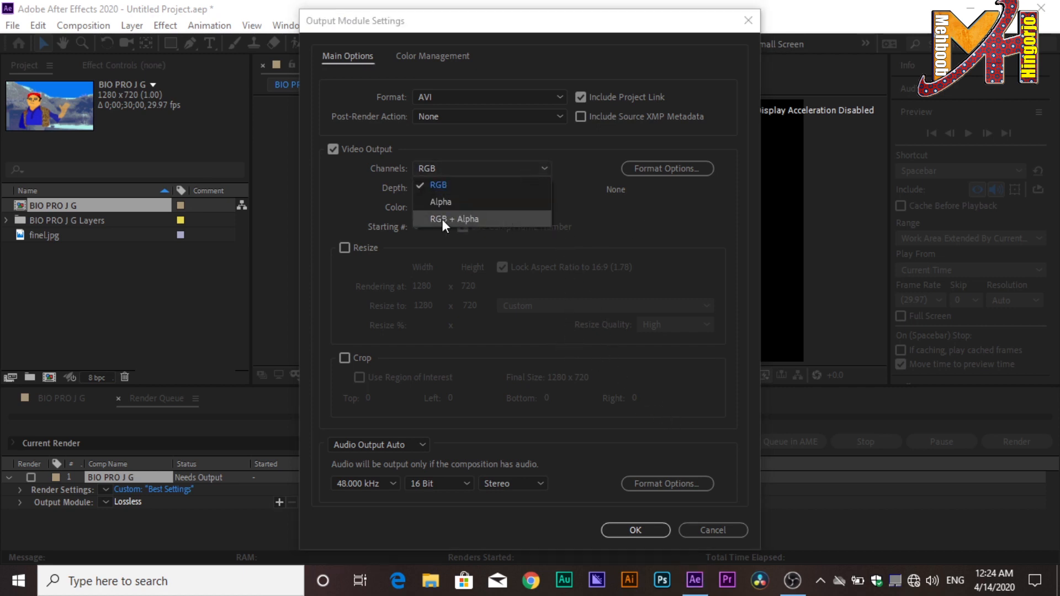
{"action": "left_click", "coordinate": [472, 217]}
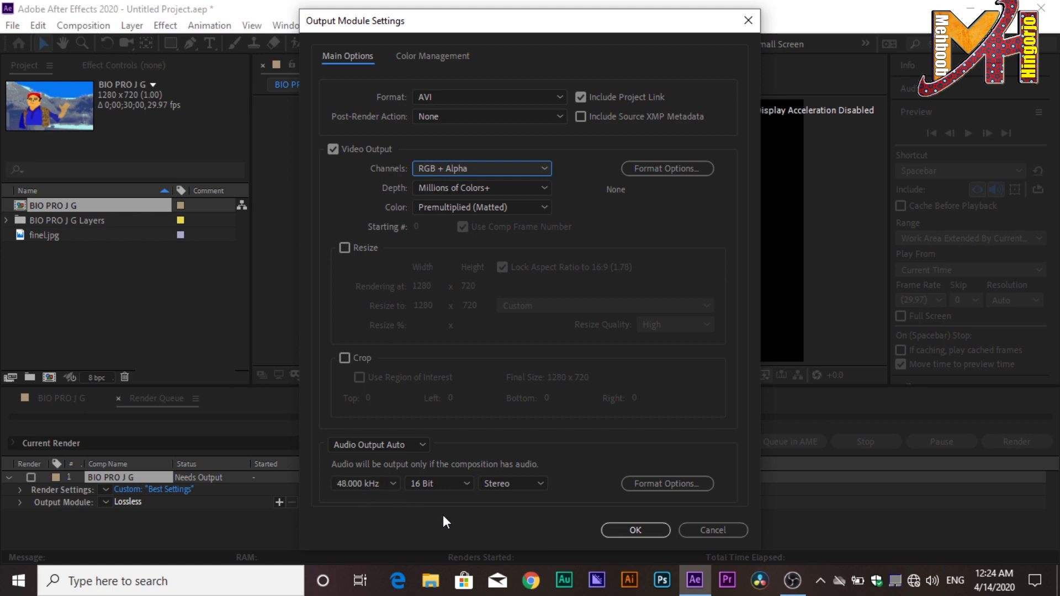
{"action": "left_click", "coordinate": [612, 532]}
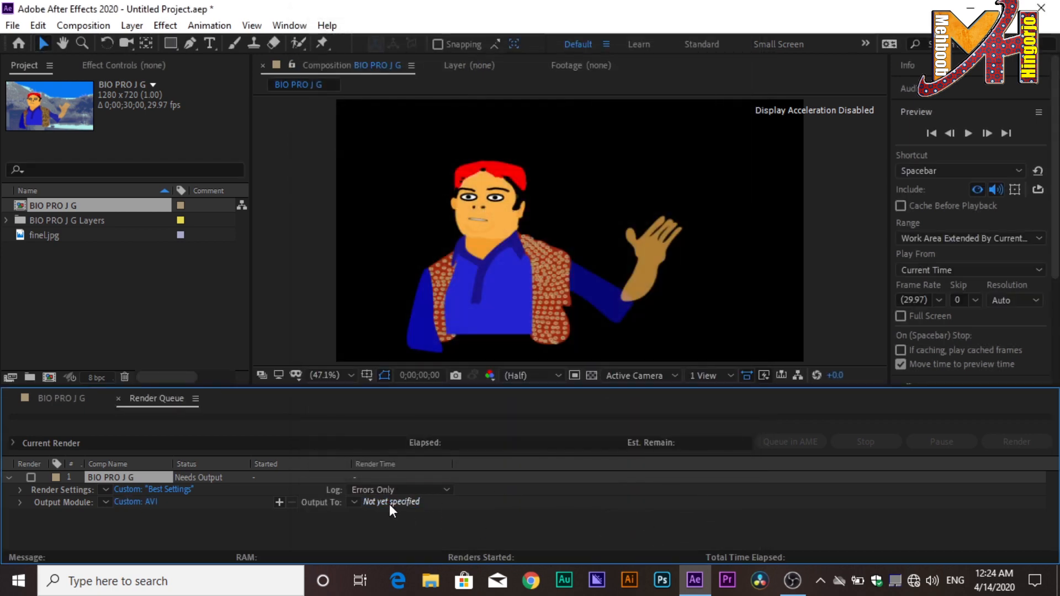
- Specify BIO PRO J G.avi as the output file and start rendering the queued composition
{"action": "left_click", "coordinate": [390, 505]}
{"action": "left_click", "coordinate": [396, 426]}
{"action": "left_click", "coordinate": [1016, 441]}
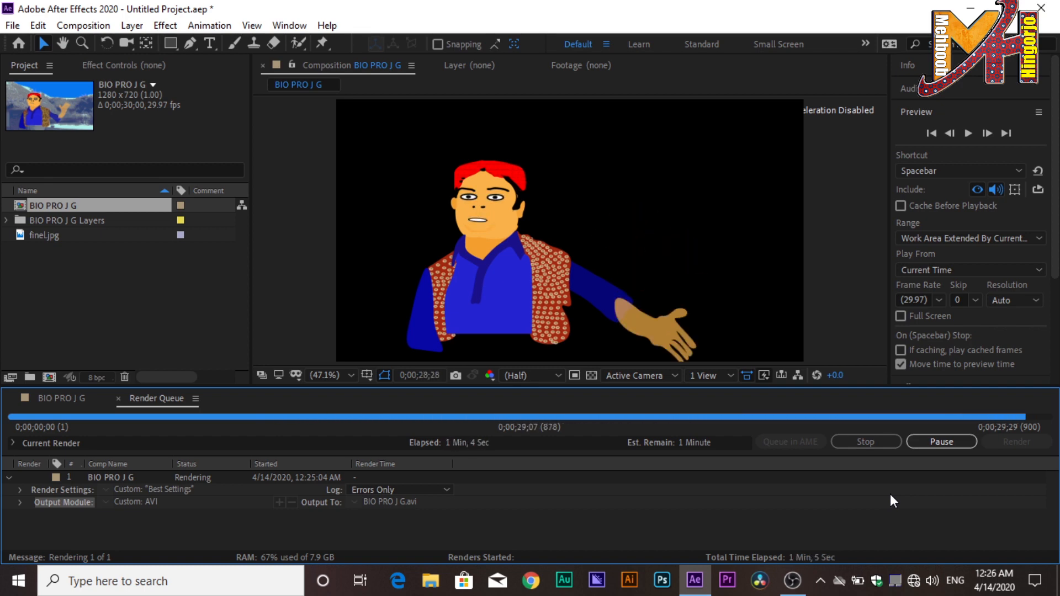
- Close the project and exit After Effects once the render has finished
{"action": "left_click", "coordinate": [1042, 7]}
{"action": "left_click", "coordinate": [504, 308]}
{"action": "left_click", "coordinate": [399, 381]}
{"action": "left_click", "coordinate": [558, 301]}
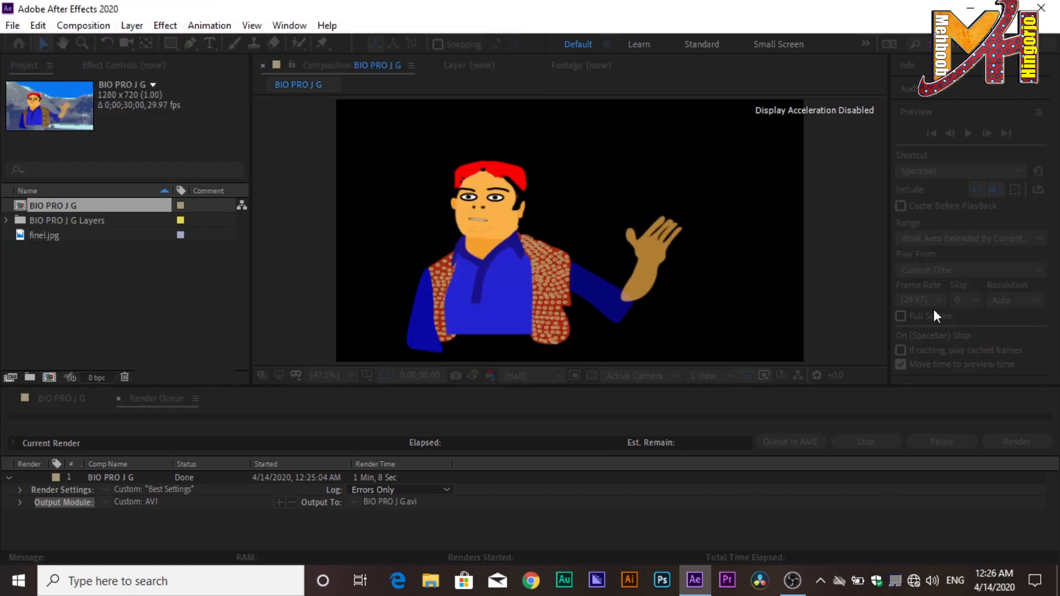
{"action": "left_click", "coordinate": [261, 185]}
{"action": "right_click", "coordinate": [280, 171]}
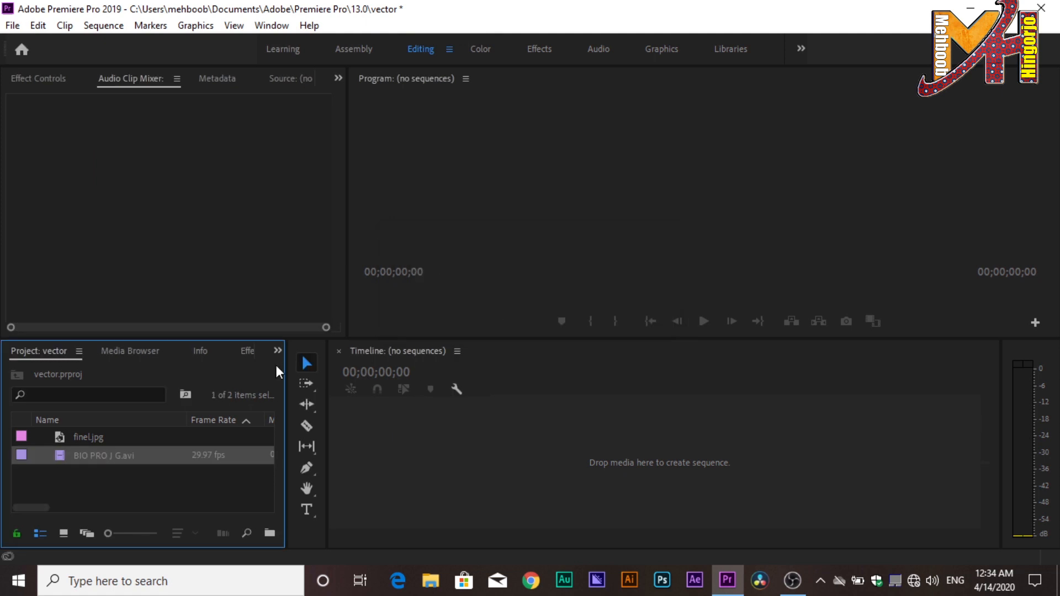
- In Premiere Pro, create a sequence from finel.jpg and extend the clip to about 32 seconds
{"action": "double_click", "coordinate": [94, 436]}
{"action": "left_click_drag", "start_coordinate": [174, 285], "coordinate": [439, 481]}
{"action": "left_click_drag", "start_coordinate": [529, 451], "coordinate": [635, 447]}
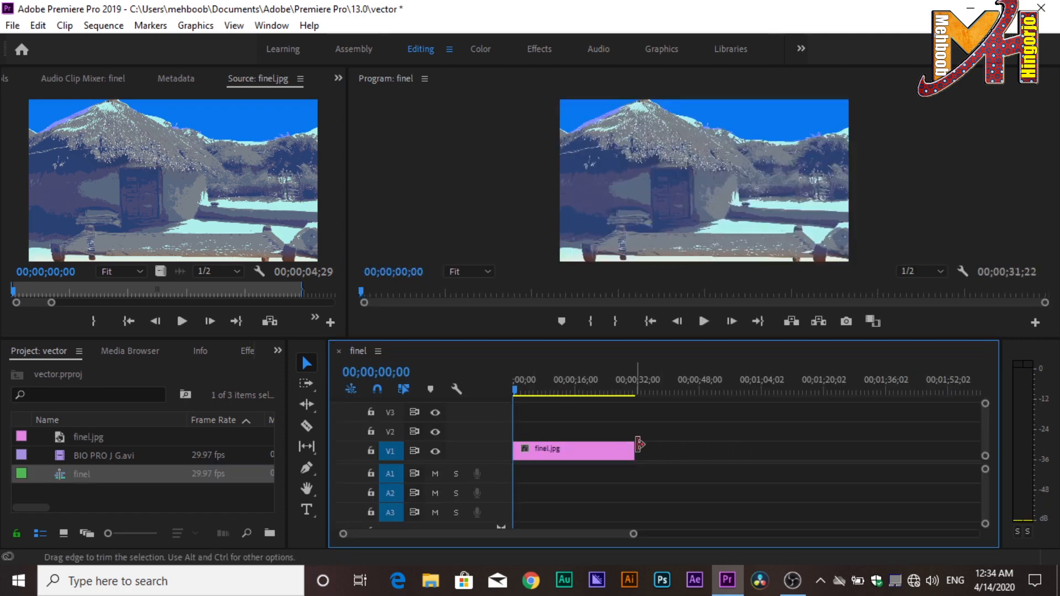
- Place BIO PRO J G.avi on track V2 at the start of the sequence, above finel.jpg
{"action": "left_click", "coordinate": [98, 487]}
{"action": "double_click", "coordinate": [95, 457]}
{"action": "left_click_drag", "start_coordinate": [108, 458], "coordinate": [521, 439]}
- Scale the character clip to about 177.5% and position it at about 1063, 623 over the background
{"action": "left_click", "coordinate": [624, 217]}
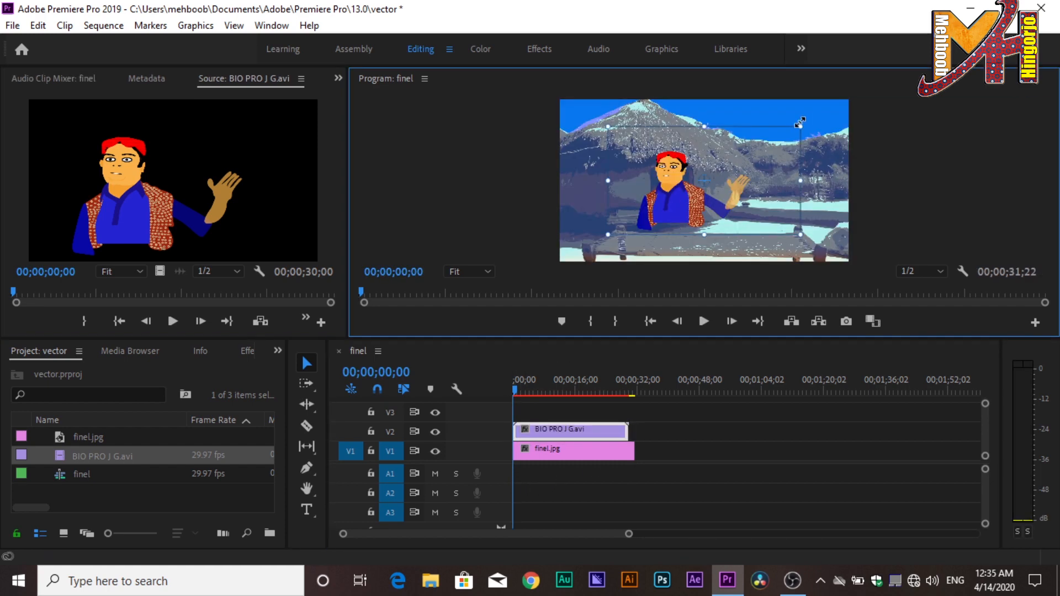
{"action": "mouse_move", "coordinate": [631, 213]}
{"action": "left_mouse_down"}
{"action": "mouse_move", "coordinate": [680, 214]}
{"action": "mouse_move", "coordinate": [633, 226]}
{"action": "mouse_move", "coordinate": [647, 225]}
{"action": "left_mouse_up"}
{"action": "left_click_drag", "start_coordinate": [629, 534], "coordinate": [529, 531]}
- Display the Motion and Opacity properties of the BIO PRO J G.avi clip in a widened Effect Controls panel
{"action": "left_click", "coordinate": [338, 78]}
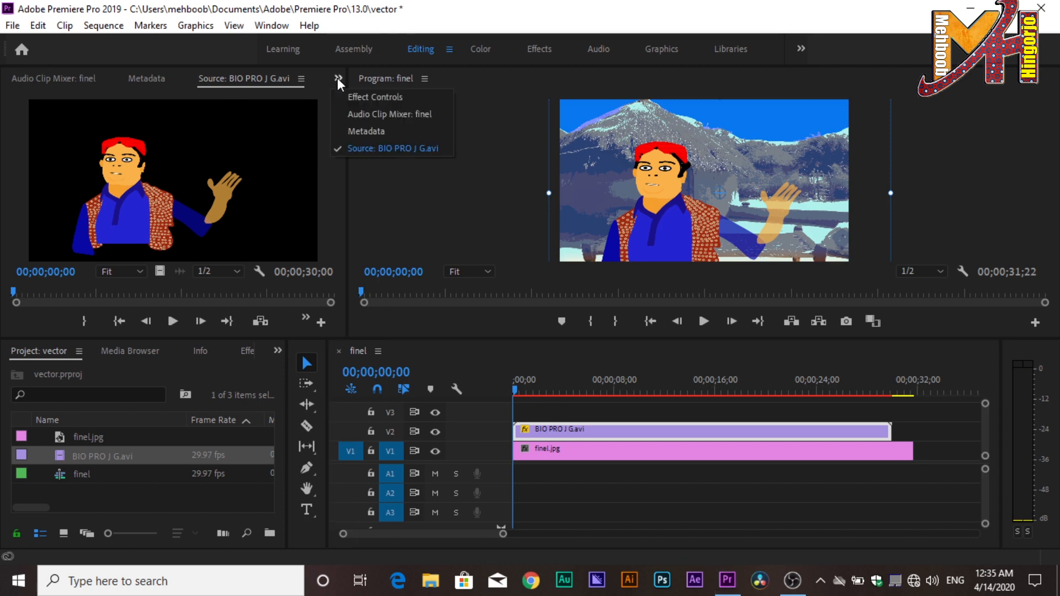
{"action": "left_click", "coordinate": [402, 97]}
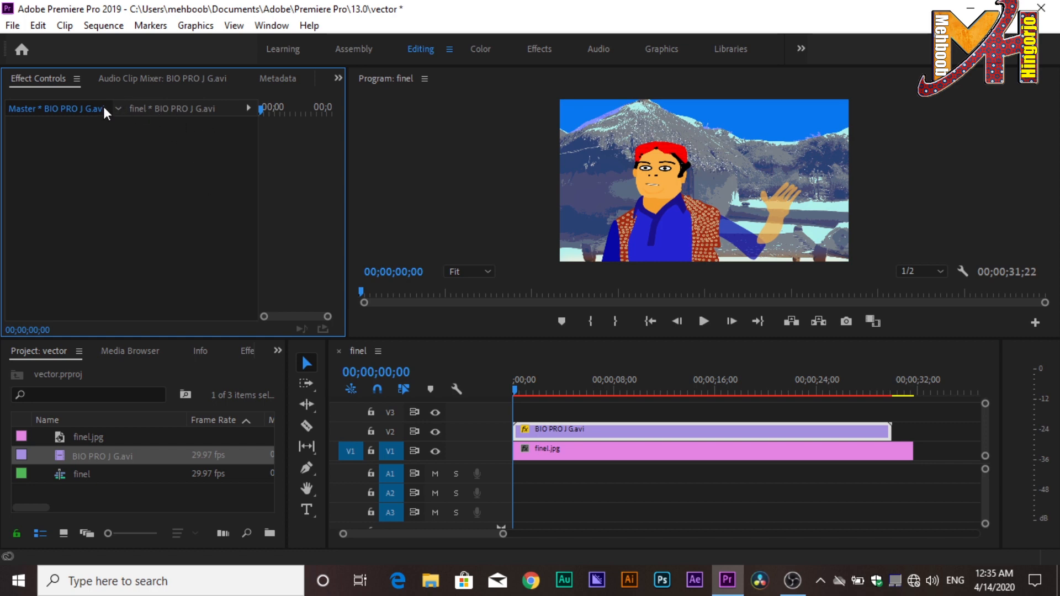
{"action": "left_click", "coordinate": [76, 79]}
{"action": "left_click", "coordinate": [13, 107]}
{"action": "left_click_drag", "start_coordinate": [347, 328], "coordinate": [408, 329]}
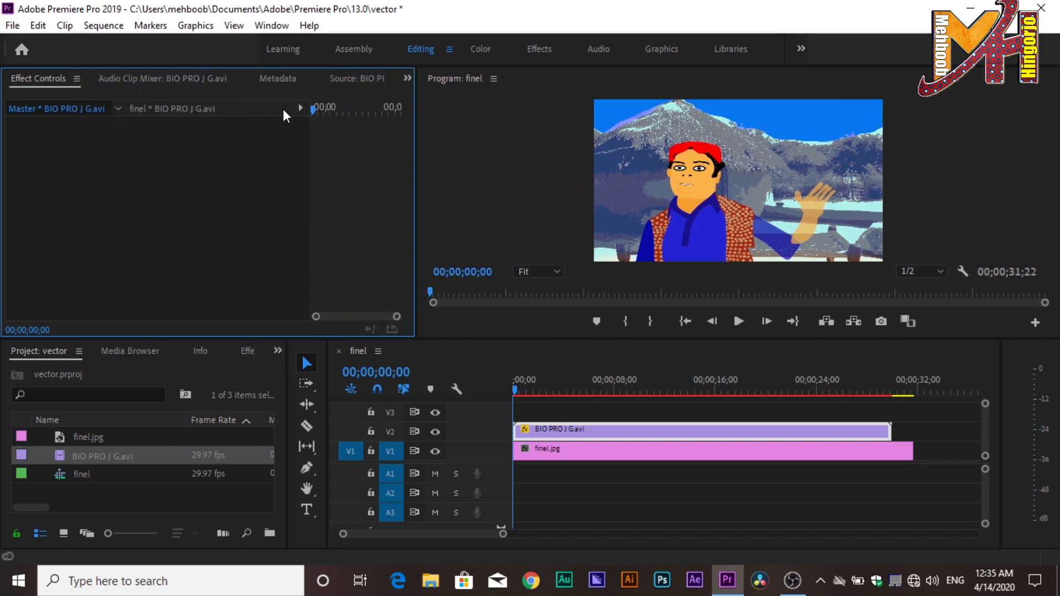
{"action": "left_click", "coordinate": [118, 109]}
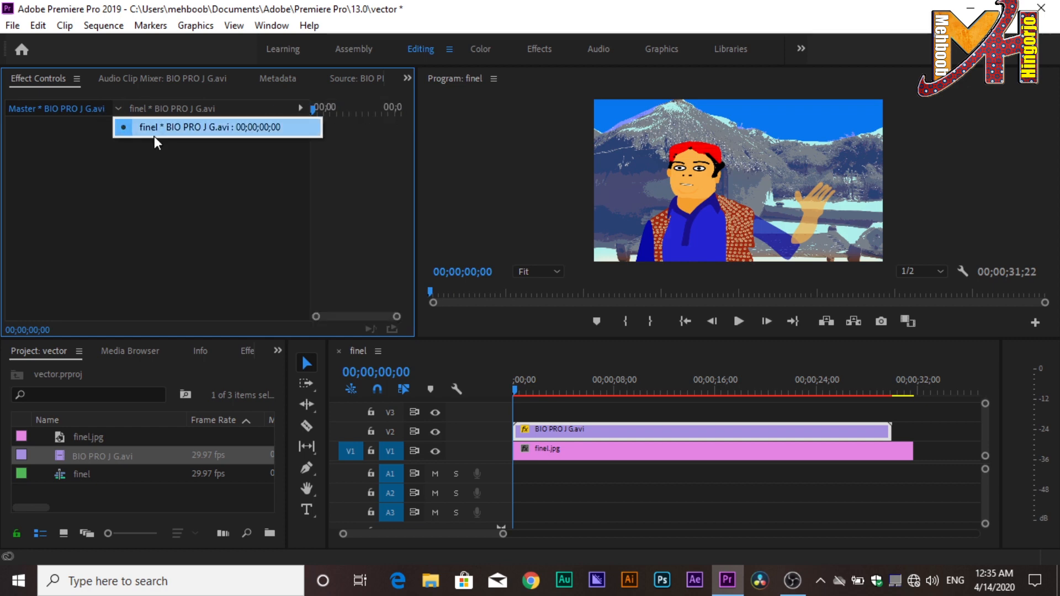
{"action": "left_click", "coordinate": [584, 436]}
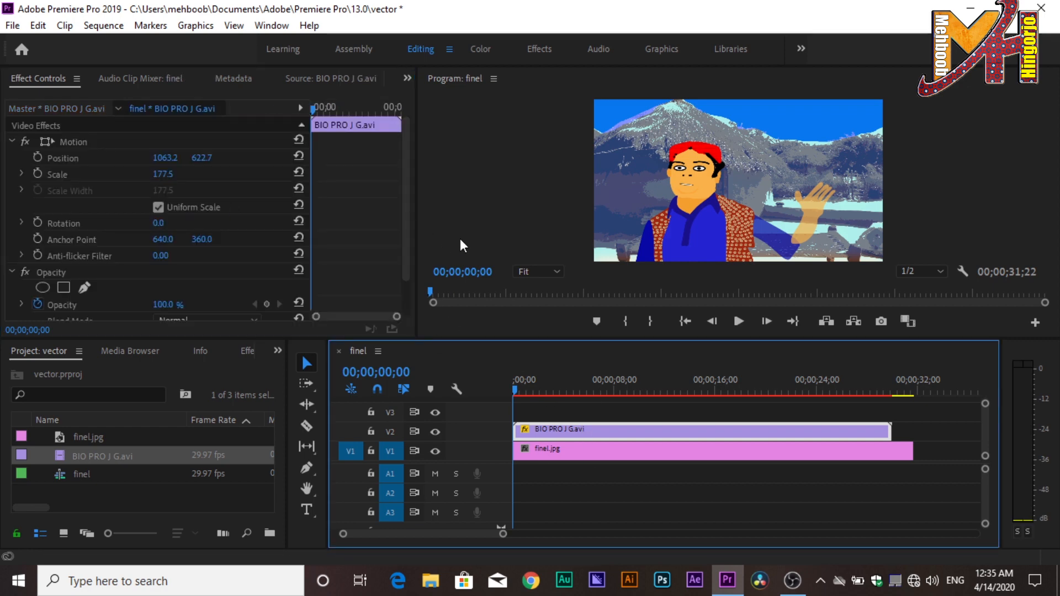
- Keyframe the character clip's position and scale at the start, then at 00;00;02;15 set scale to about 331.5 and position to about 1501, 666
{"action": "left_click", "coordinate": [37, 158]}
{"action": "left_click", "coordinate": [38, 173]}
{"action": "left_click_drag", "start_coordinate": [194, 158], "coordinate": [178, 174]}
{"action": "left_click", "coordinate": [705, 209]}
{"action": "key", "text": "space"}
{"action": "key", "text": "space"}
{"action": "left_click_drag", "start_coordinate": [163, 159], "coordinate": [219, 158]}
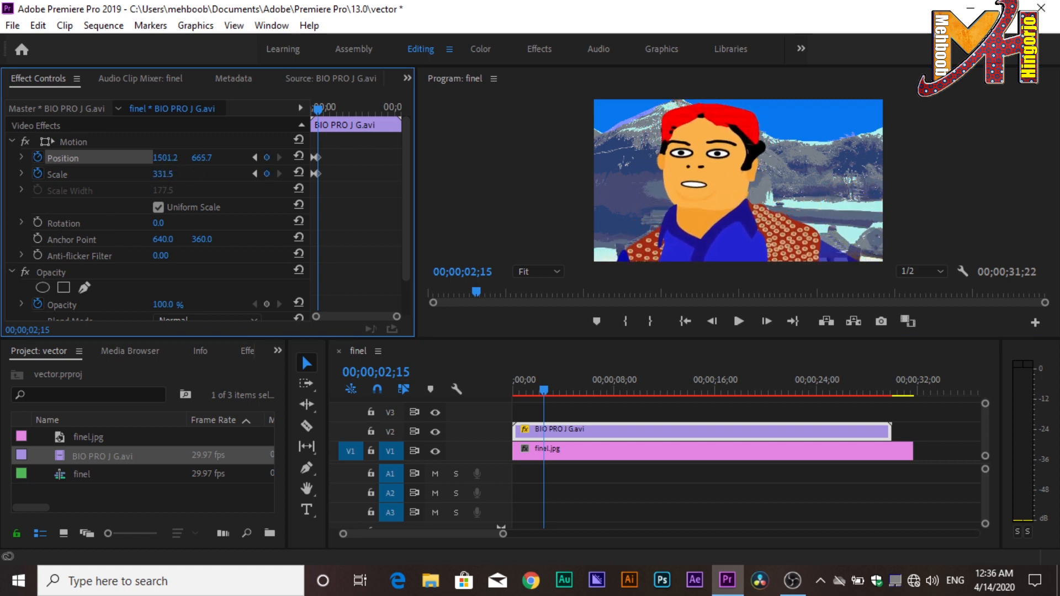
- Keyframe the character clip at about 00;00;08;13 with scale 343.5 and position 1659.2, 656.7, and preview the new movement
{"action": "left_click", "coordinate": [739, 321]}
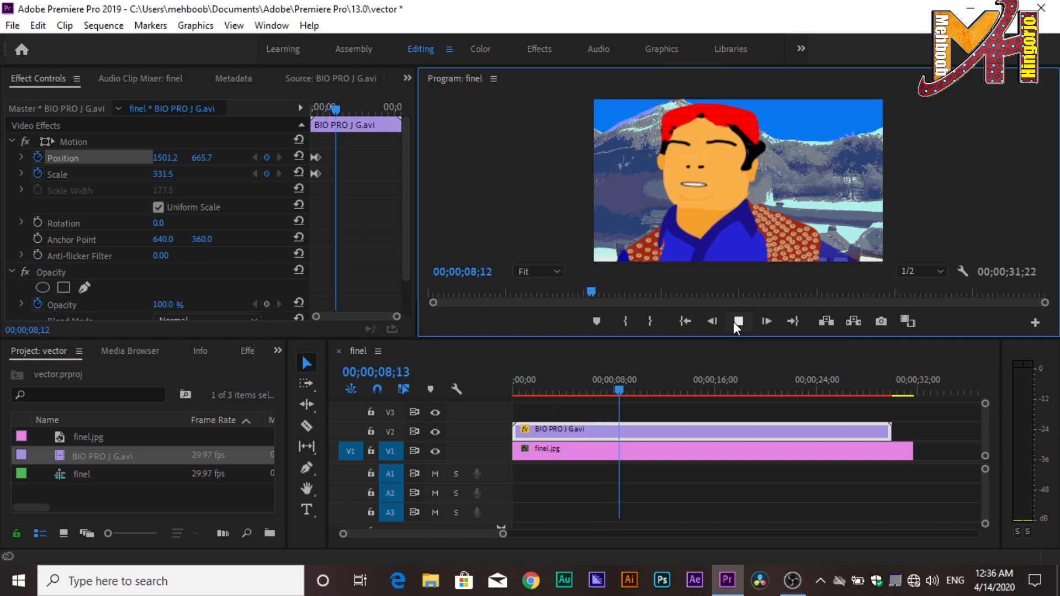
{"action": "left_click_drag", "start_coordinate": [623, 393], "coordinate": [619, 389]}
{"action": "left_click_drag", "start_coordinate": [202, 159], "coordinate": [258, 158]}
{"action": "left_click", "coordinate": [73, 142]}
{"action": "left_click", "coordinate": [744, 318]}
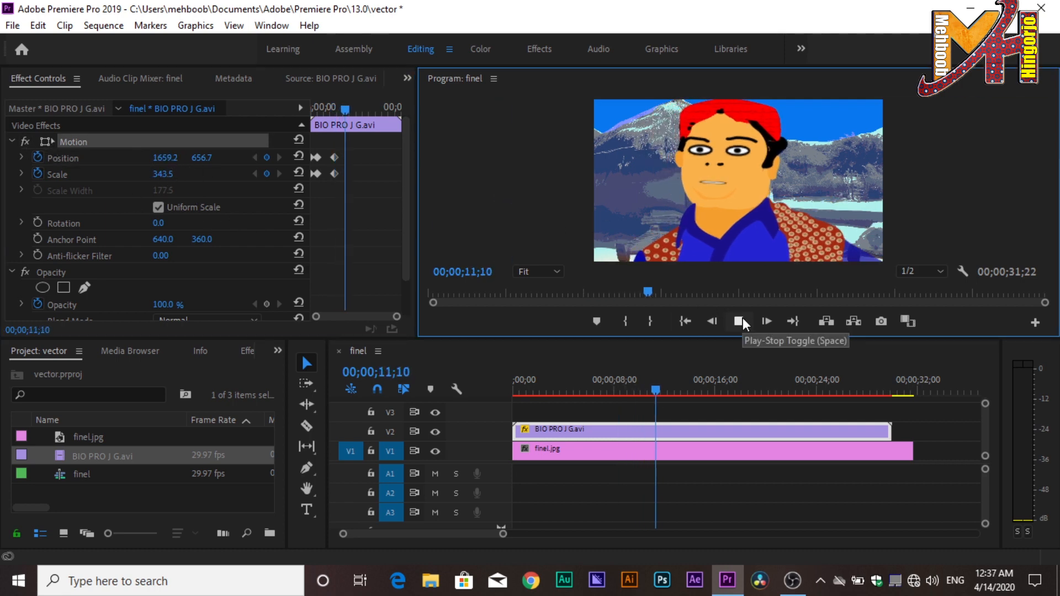
{"action": "left_click", "coordinate": [744, 318]}
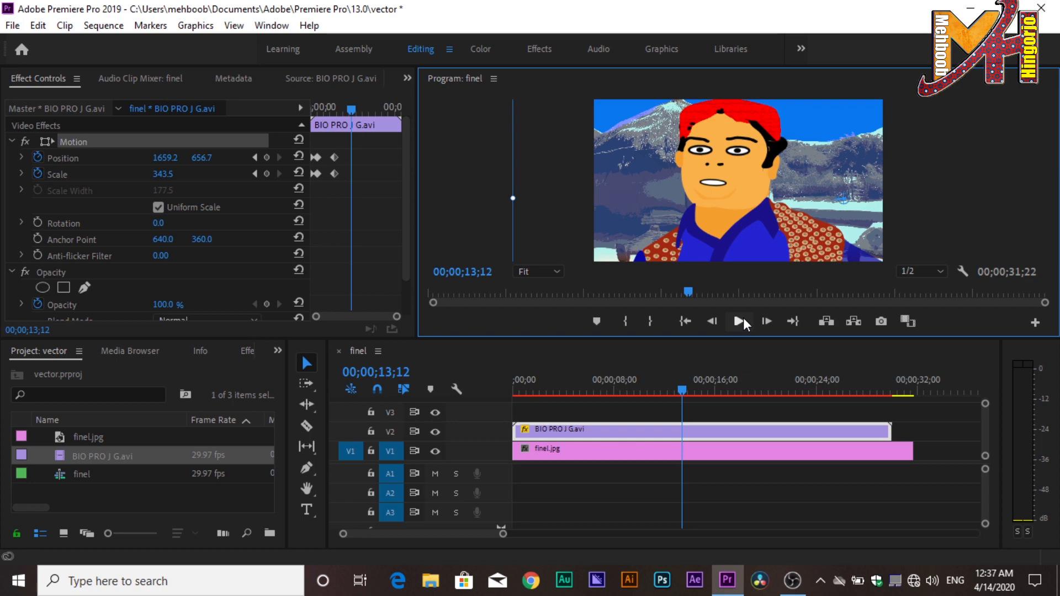
- Return the playhead to the sequence start, import Adobe premiere Pro cc 2.wav and open it in the Source monitor
{"action": "left_click_drag", "start_coordinate": [684, 391], "coordinate": [509, 393]}
{"action": "double_click", "coordinate": [122, 495]}
{"action": "scroll", "coordinate": [326, 293], "scroll_direction": "down", "scroll_amount": 2}
{"action": "left_click", "coordinate": [182, 198]}
{"action": "left_click", "coordinate": [353, 400]}
{"action": "double_click", "coordinate": [185, 494]}
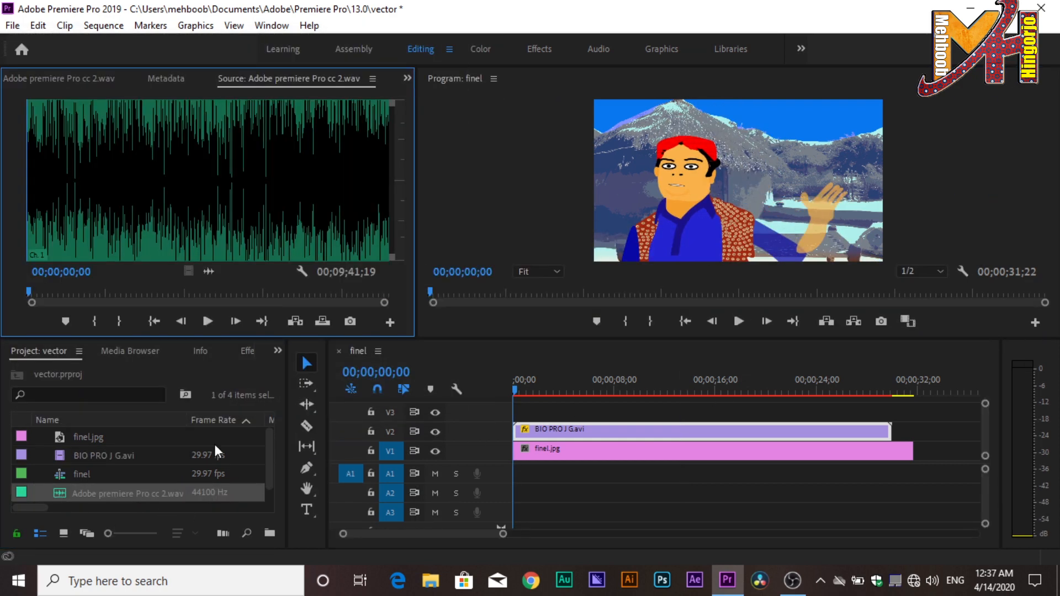
- Mark the audio's out point at 00;00;15;04, place it on track A2 from the start and extend its end slightly past the character clip
{"action": "left_click", "coordinate": [213, 323]}
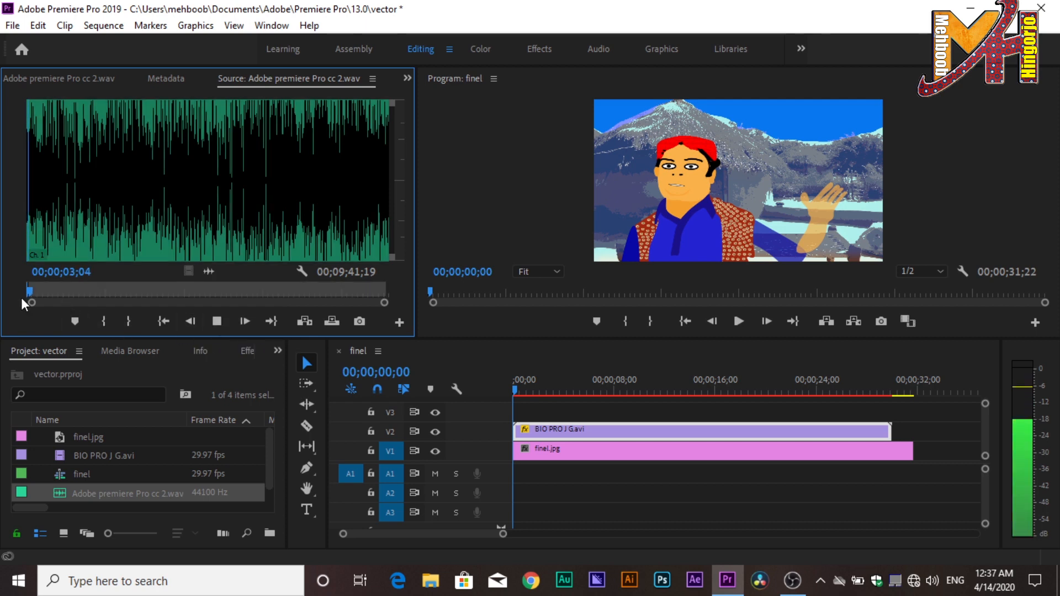
{"action": "mouse_move", "coordinate": [21, 297]}
{"action": "left_mouse_down"}
{"action": "mouse_move", "coordinate": [45, 294]}
{"action": "mouse_move", "coordinate": [37, 294]}
{"action": "left_mouse_up"}
{"action": "left_click", "coordinate": [128, 321]}
{"action": "left_click_drag", "start_coordinate": [209, 271], "coordinate": [542, 493]}
{"action": "left_click_drag", "start_coordinate": [883, 493], "coordinate": [904, 493]}
- Play the sequence to check the animated character together with the audio
{"action": "left_click", "coordinate": [738, 322]}
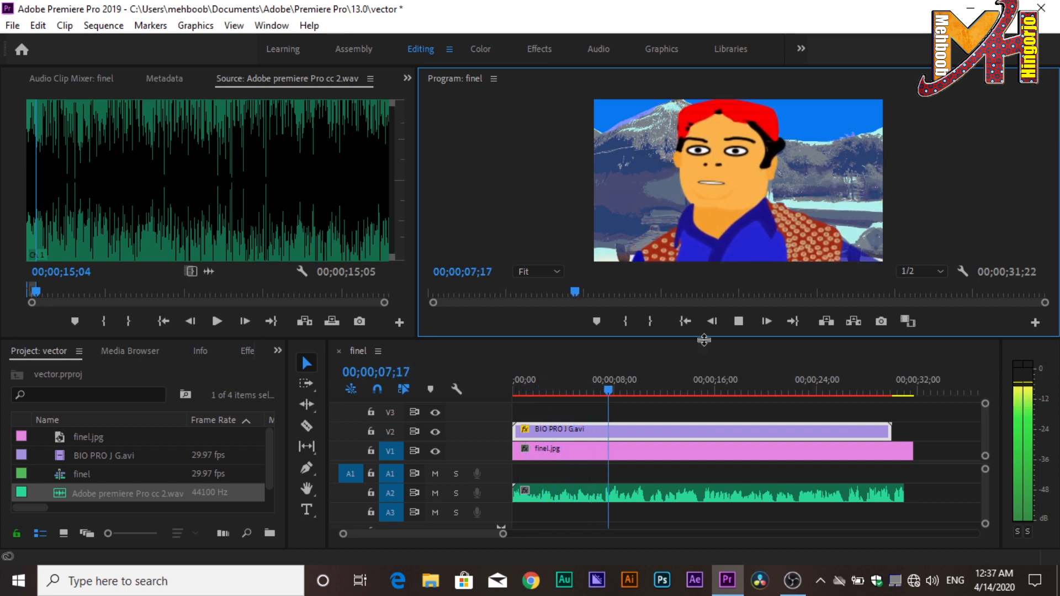
{"action": "left_click", "coordinate": [738, 324]}
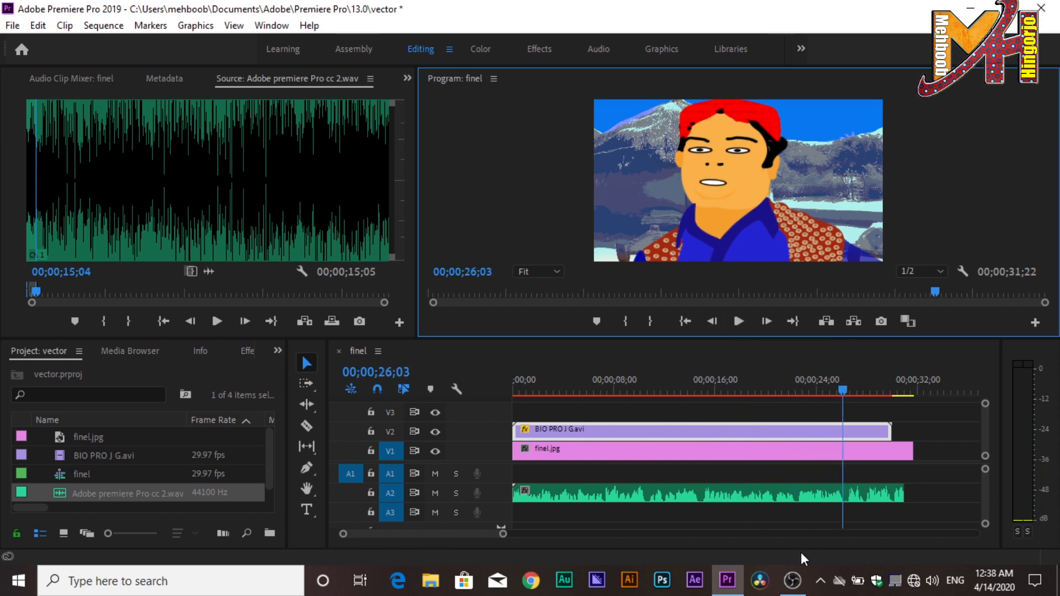
{"action": "left_click", "coordinate": [793, 580]}
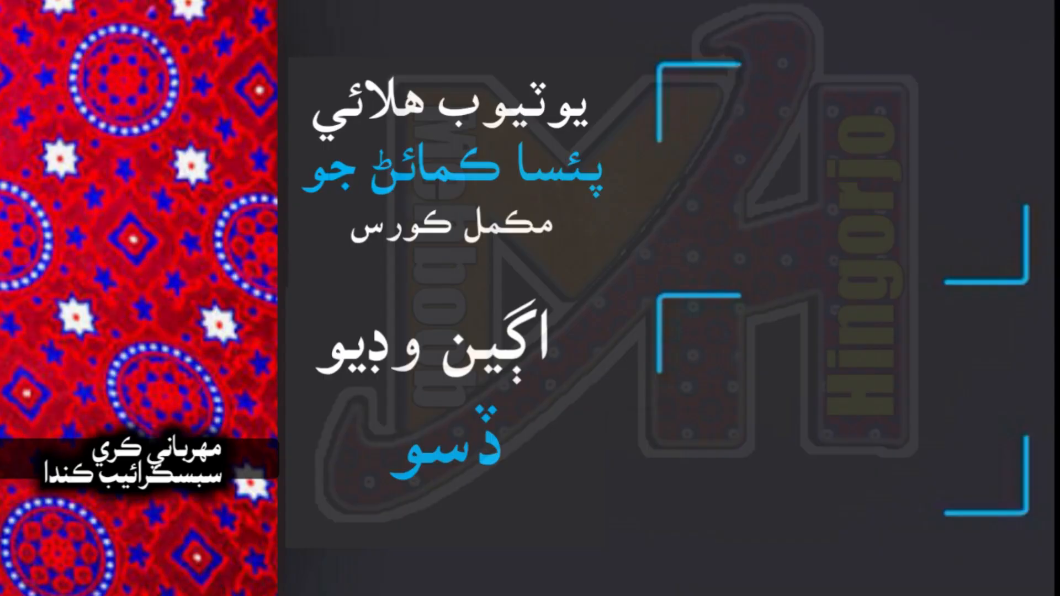